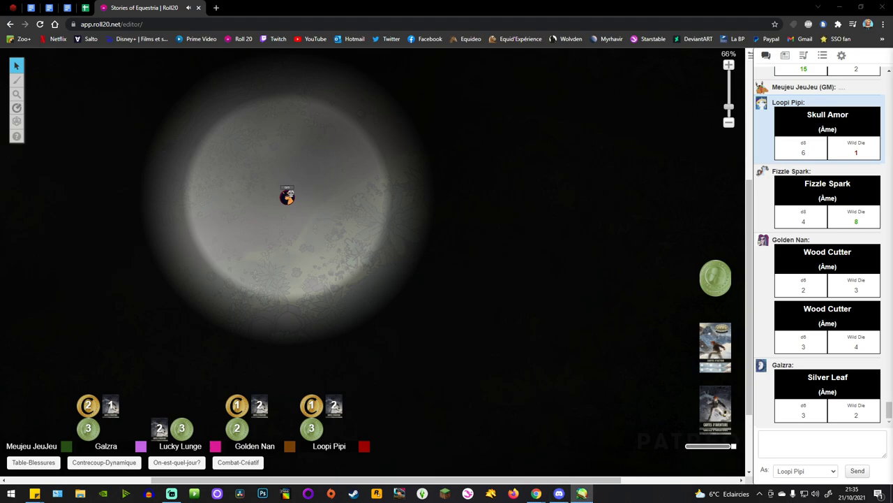
Switch from Roll20 to PaintTool SAI and bring the whole Purple2.sai pony drawing into view.
left_click(581, 494)
left_click_drag(803, 166, 579, 4)
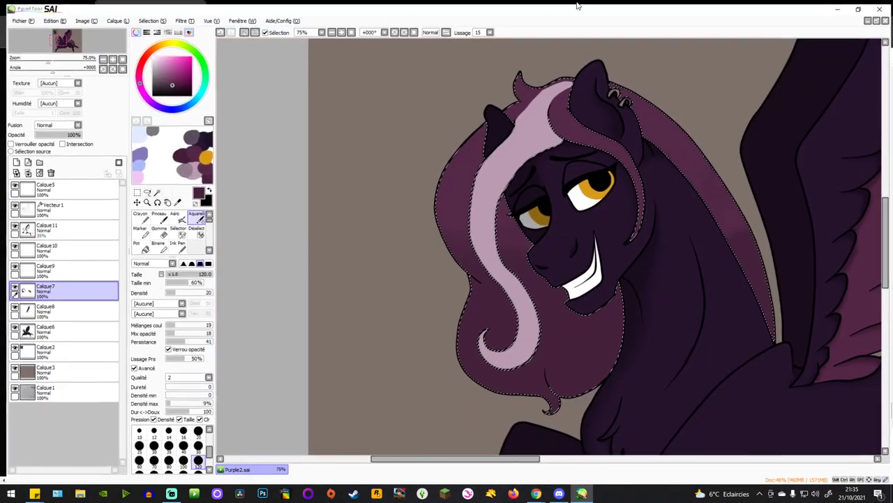
scroll(660, 283, "down", 3)
scroll(657, 282, "up", 1)
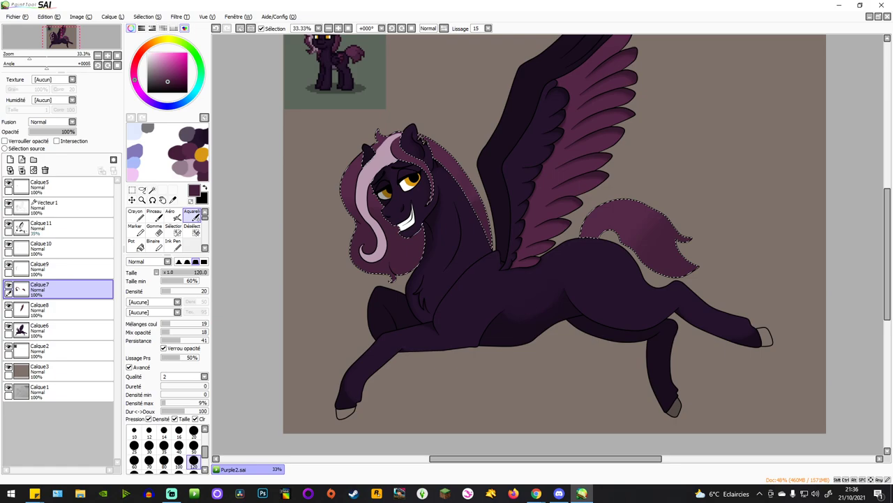
left_click(559, 494)
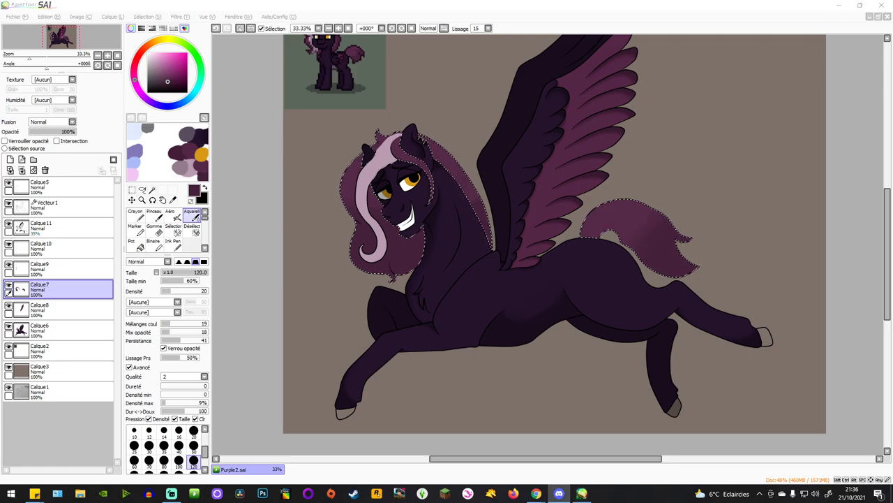
left_click(255, 225)
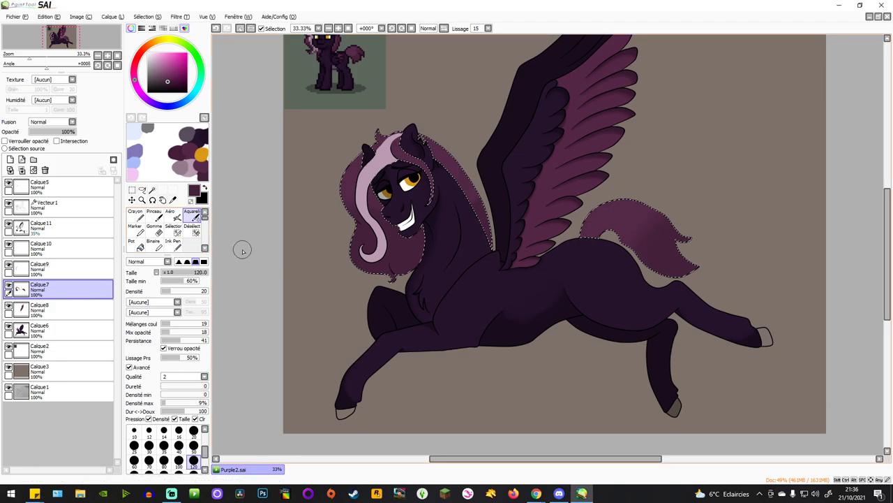
Hide layer Calque9 and shade the mane beneath the jaw on Calque7 in a darker plum at brush size 50.
scroll(335, 187, "up", 1)
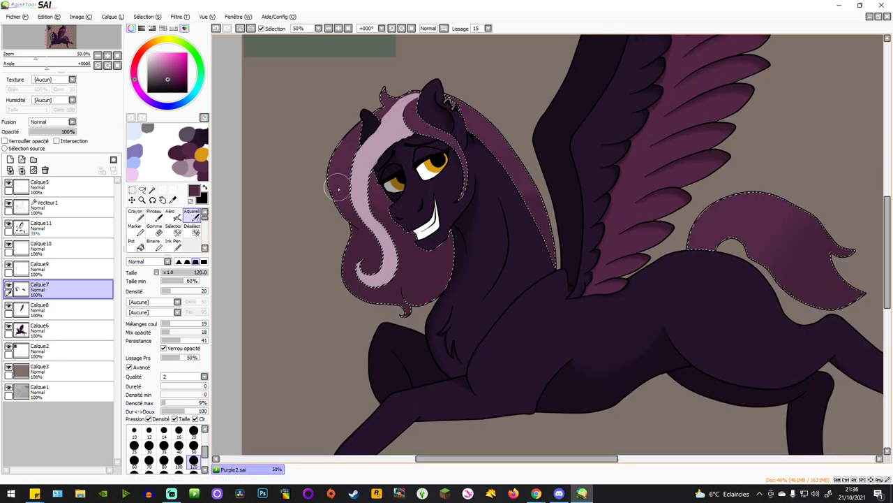
left_click(169, 83)
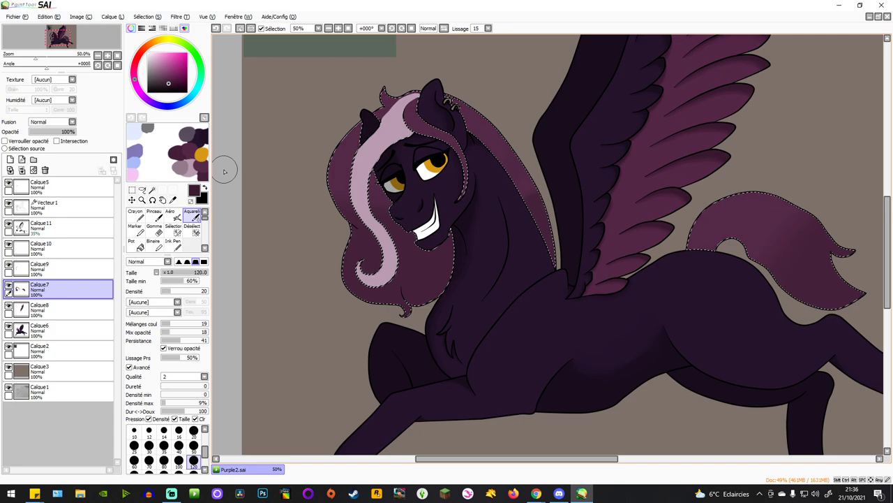
scroll(318, 202, "up", 1)
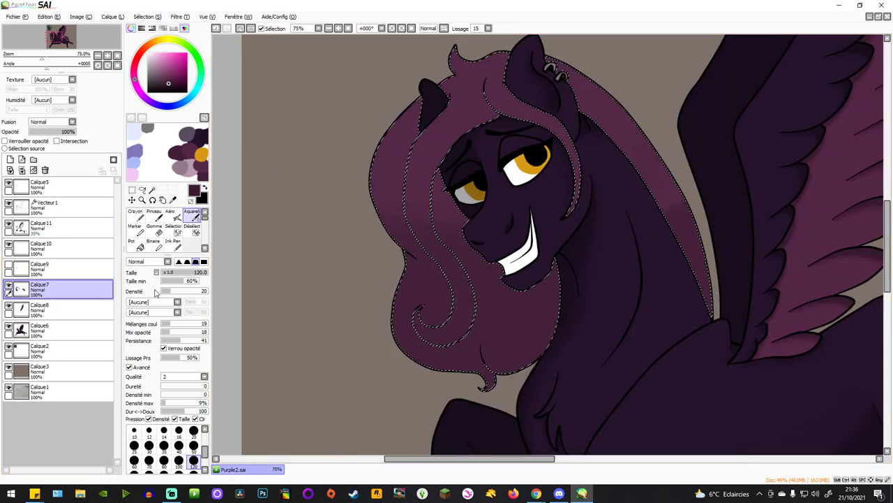
left_click(193, 445)
scroll(410, 160, "up", 1)
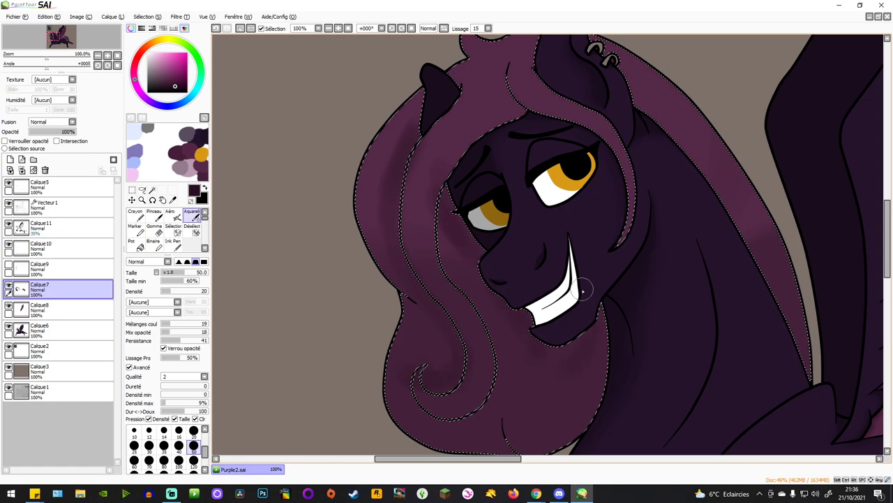
scroll(552, 290, "down", 1)
scroll(570, 369, "up", 1)
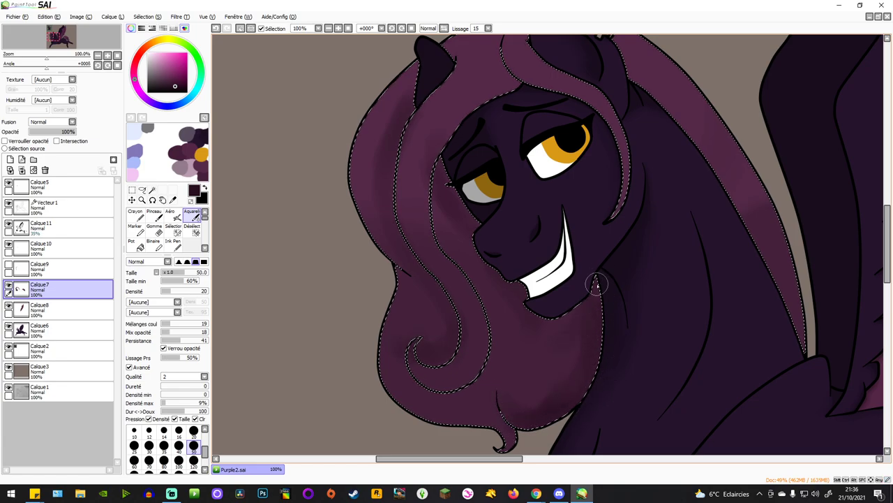
Set the brush size to 120 and deepen the mane's shading beside the face with a still darker plum.
left_click(193, 458)
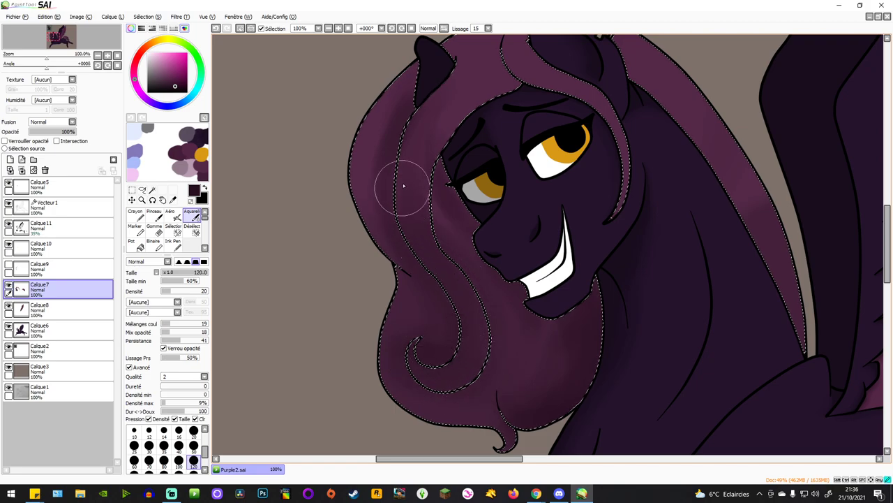
scroll(517, 261, "down", 1)
scroll(508, 224, "up", 1)
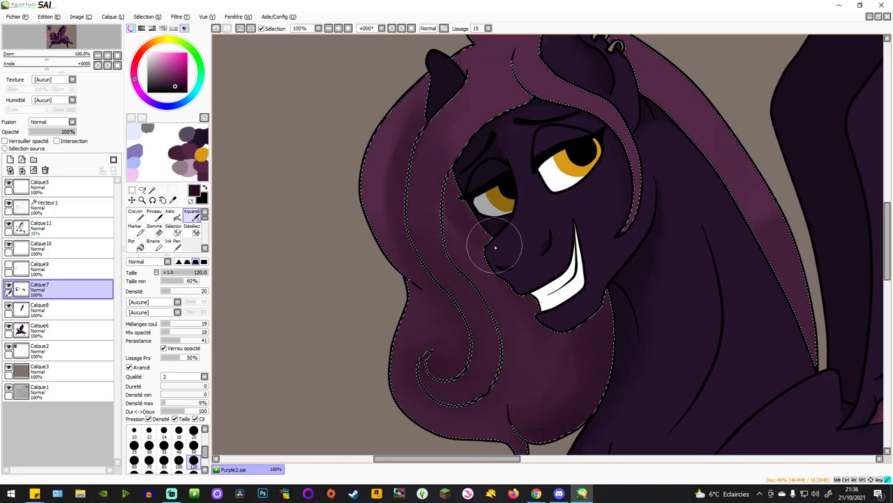
left_click(180, 87)
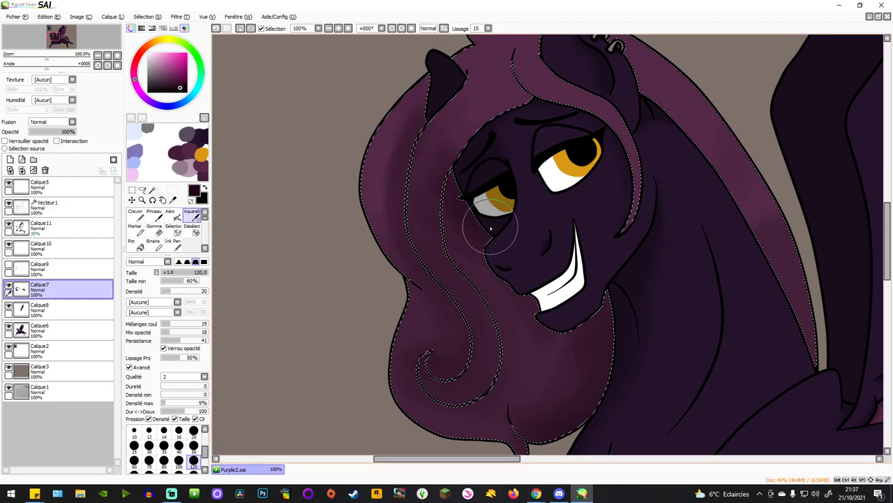
Sample the mane's plum from the canvas and shade the forelock around the base of the pierced ear.
right_click(413, 168)
scroll(412, 167, "down", 1)
scroll(510, 119, "up", 1)
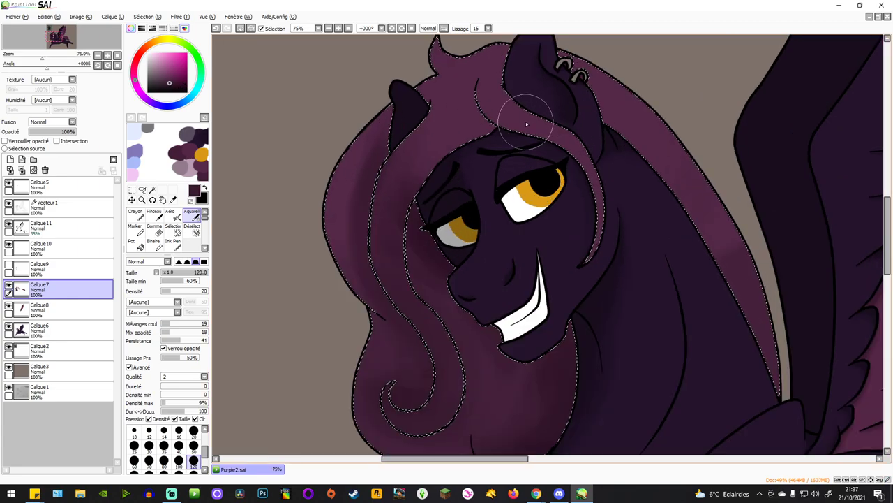
scroll(557, 78, "down", 1)
scroll(544, 84, "up", 1)
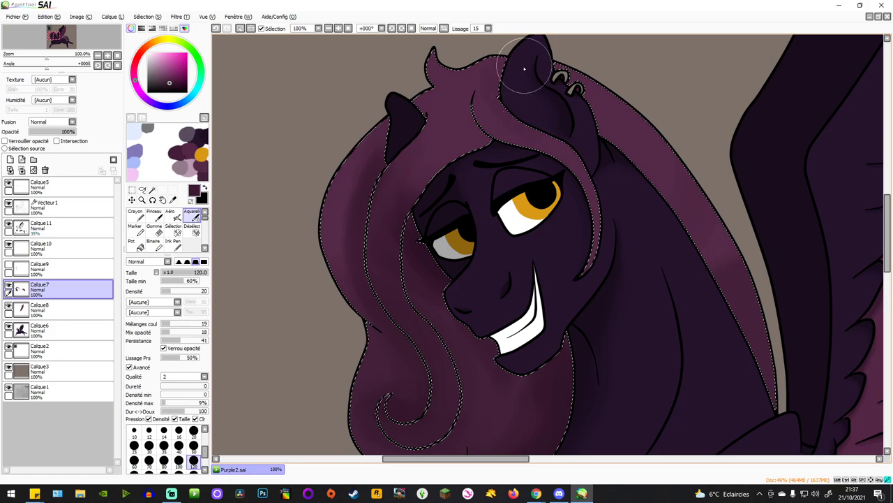
left_click_drag(521, 74, 500, 125)
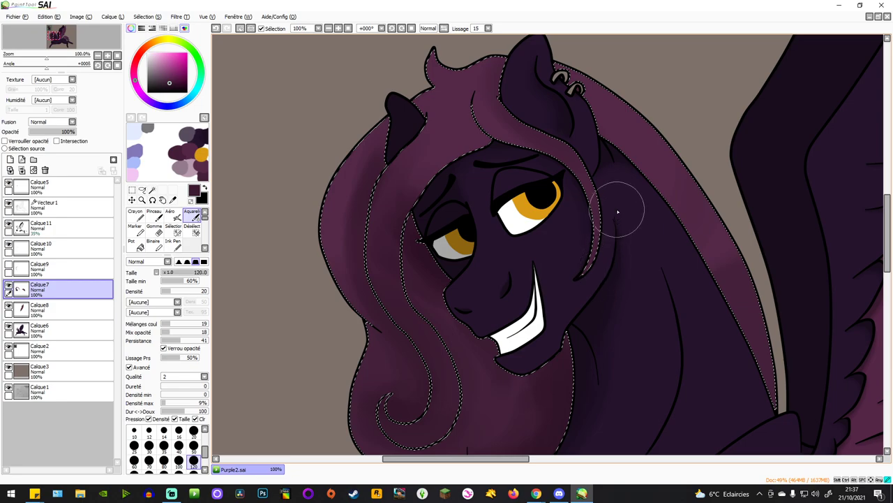
Extend the hair selection into the pointed tip of the forelock strand using the Sélection brush at size 4.
scroll(558, 289, "up", 10)
left_click(175, 230)
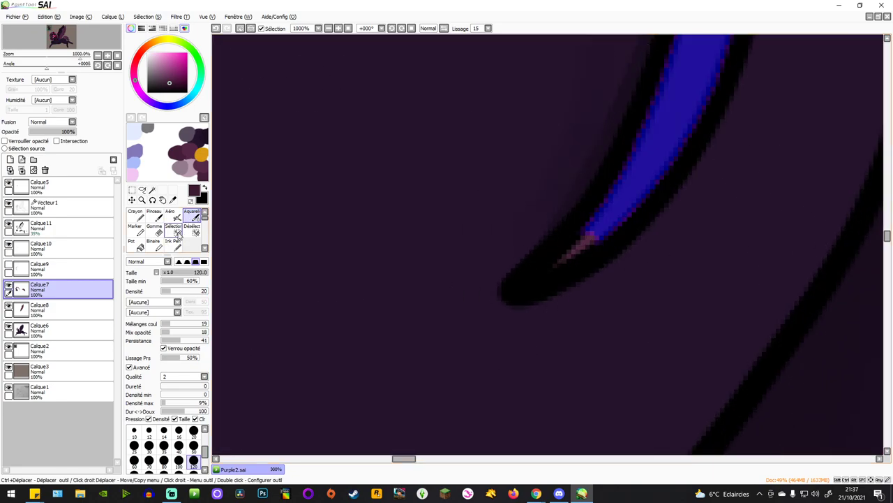
scroll(621, 289, "up", 3)
mouse_move(566, 193)
left_mouse_down()
mouse_move(552, 233)
mouse_move(549, 214)
left_mouse_up()
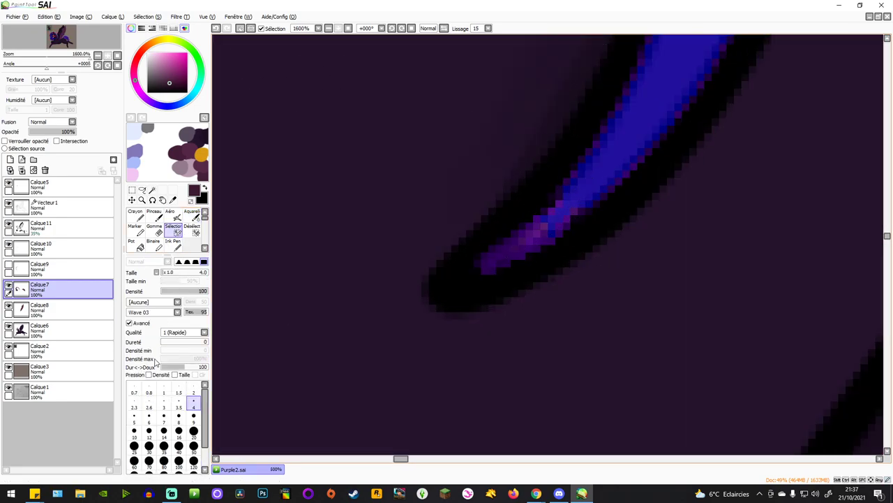
key("alt+Tab")
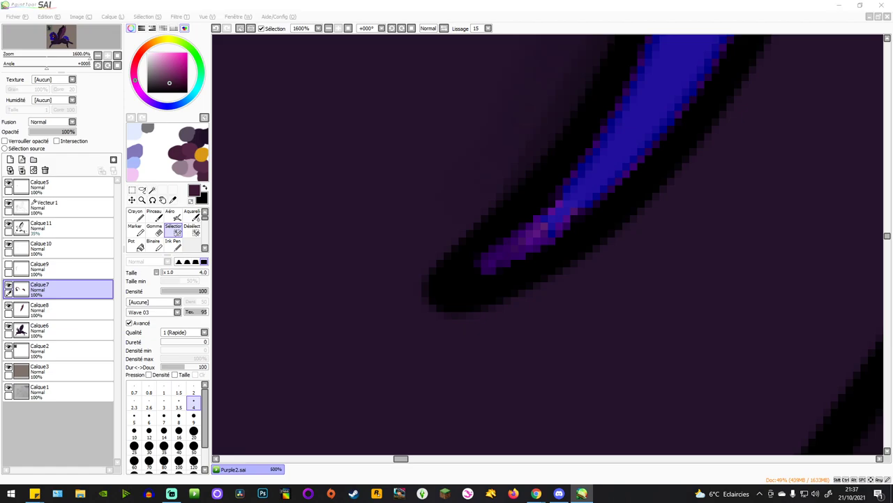
scroll(409, 263, "down", 10)
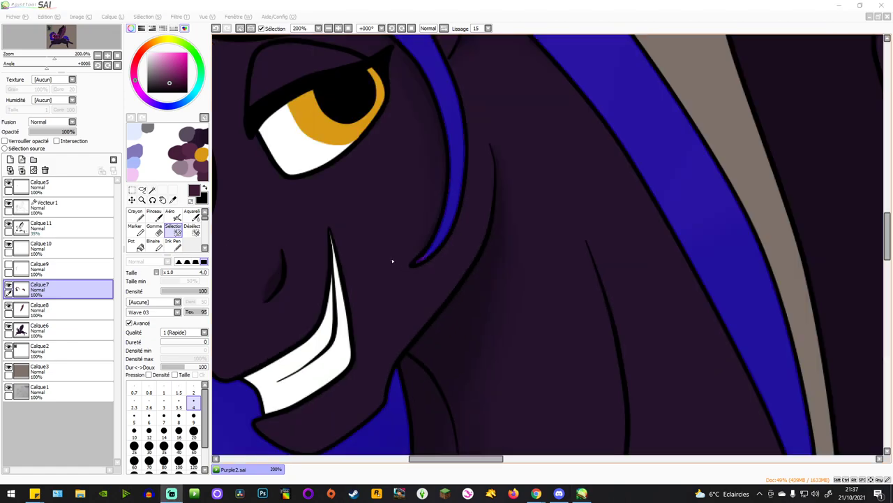
scroll(324, 112, "up", 2)
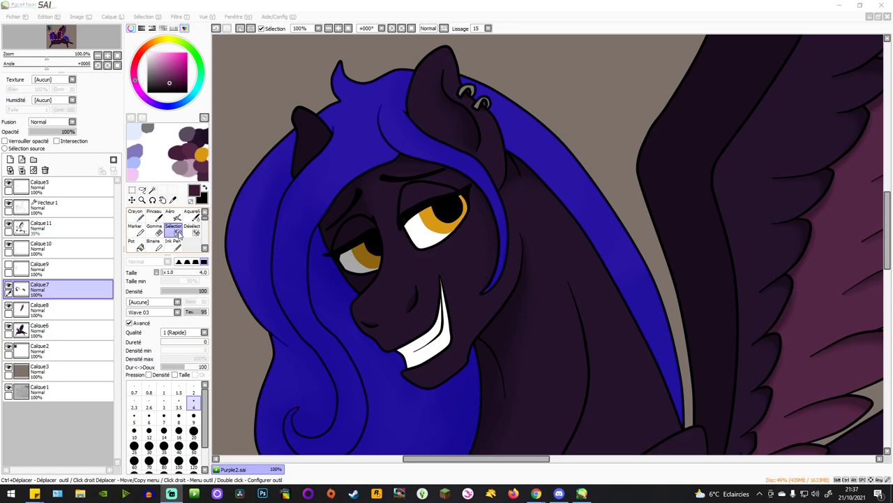
key("alt+Tab")
scroll(364, 210, "up", 1)
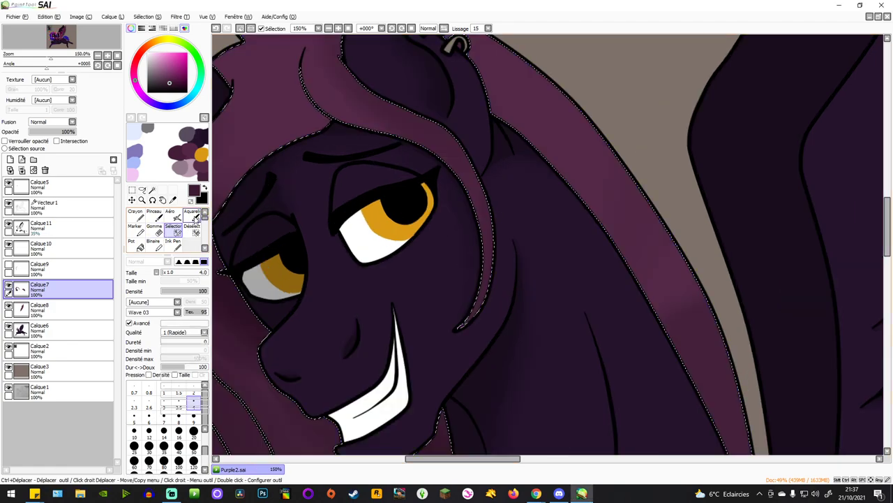
Continue shading the front mane around the forehead and face with the Aquarelle brush at size 120.
left_click(192, 216)
scroll(370, 150, "up", 1)
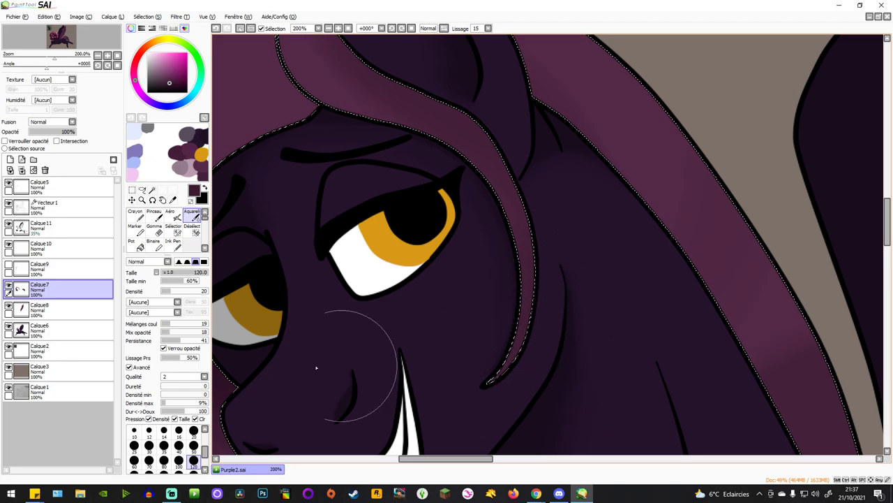
scroll(269, 368, "down", 4)
scroll(300, 354, "up", 3)
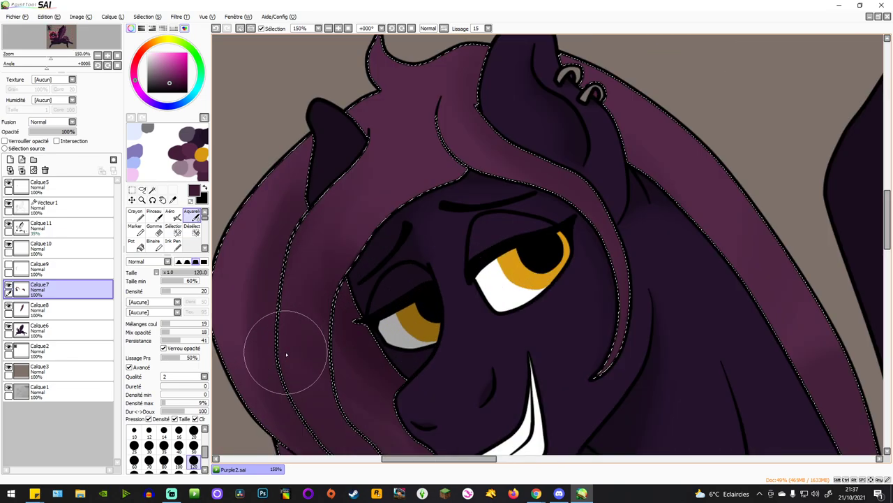
scroll(342, 300, "down", 3)
scroll(383, 260, "up", 3)
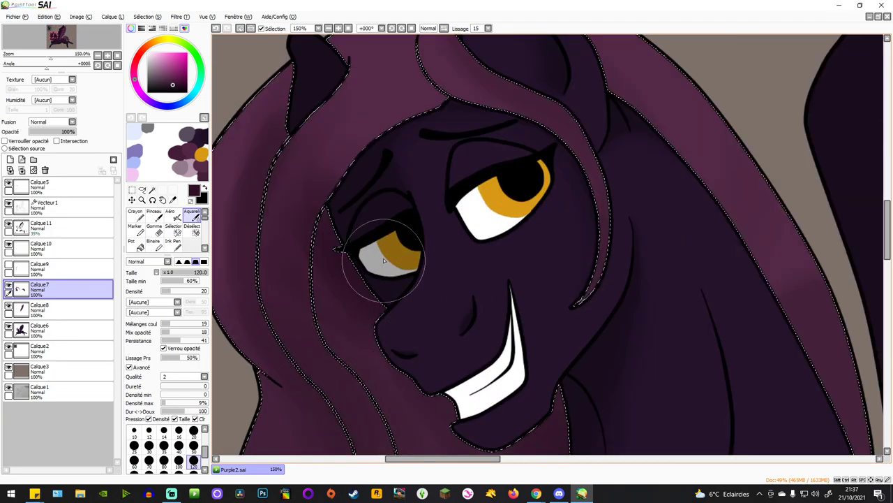
Deepen the mane's shadow beside the far eye and cheek with a darker plum.
scroll(384, 260, "up", 1)
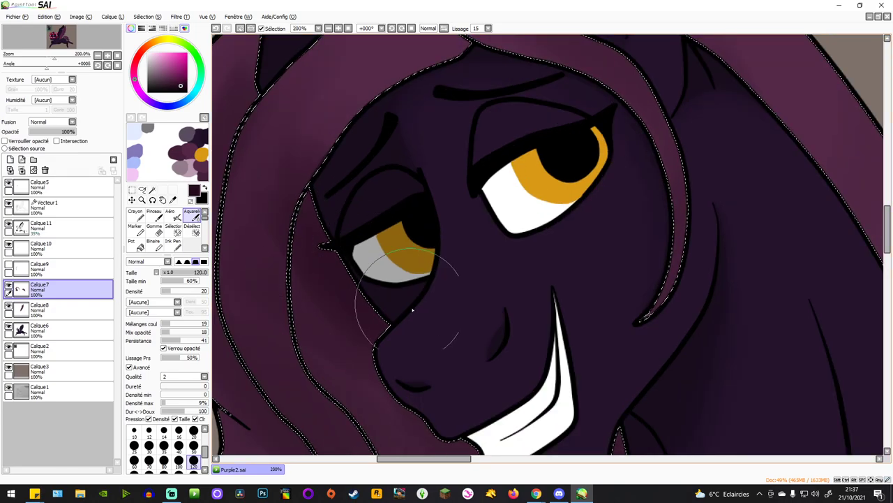
scroll(412, 310, "up", 1)
scroll(396, 275, "down", 4)
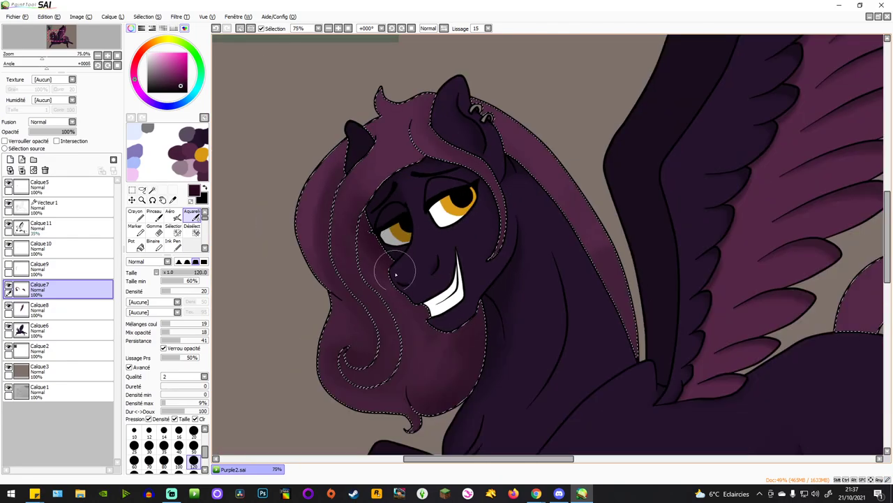
scroll(396, 275, "up", 3)
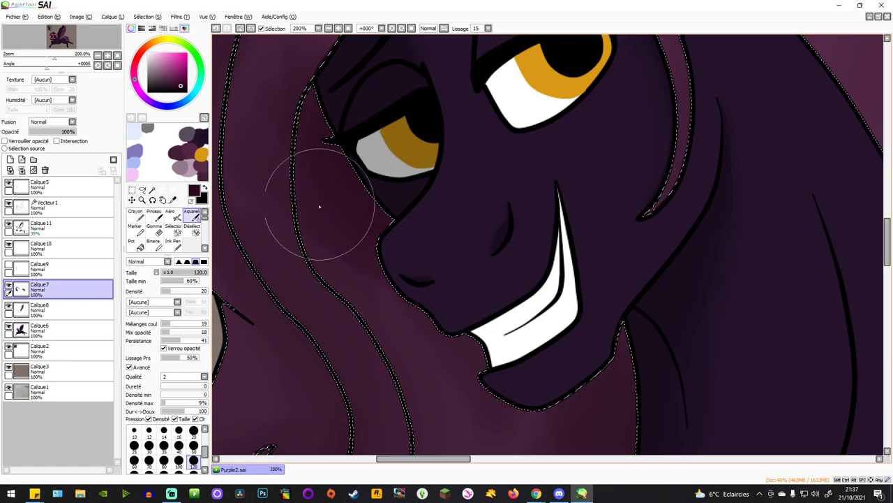
scroll(319, 205, "down", 2)
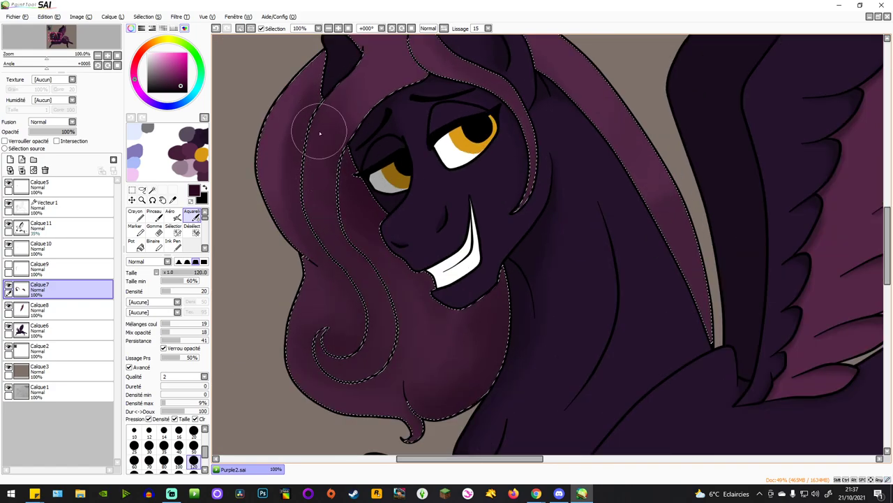
Darken the forelock's edge beneath the pierced ear with the dark plum.
scroll(353, 254, "down", 2)
scroll(428, 192, "up", 3)
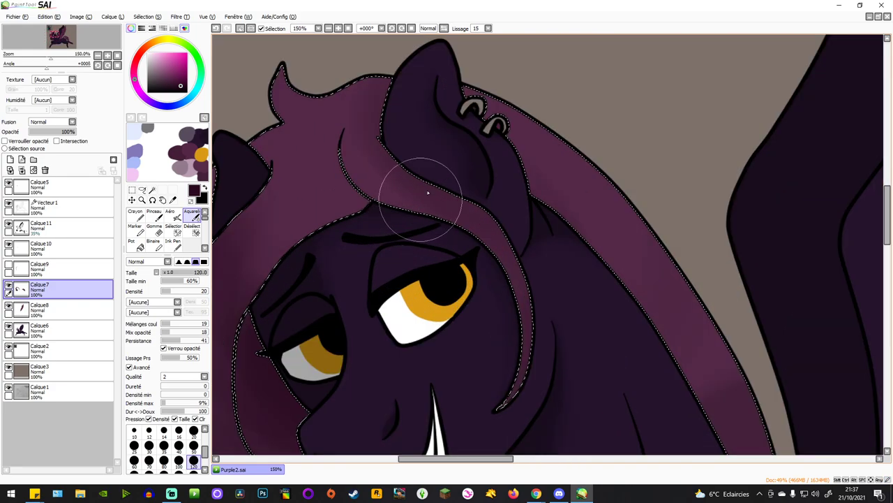
scroll(516, 237, "down", 1)
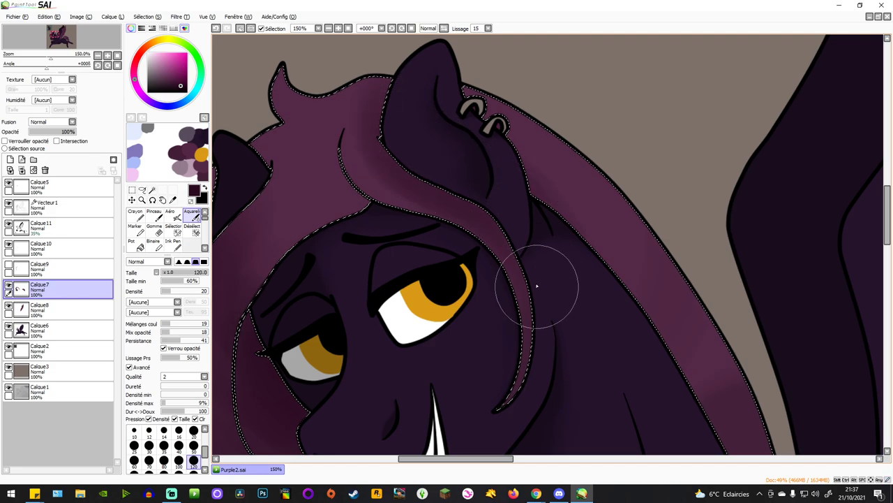
Shade the back section of the mane along the neck down to its narrow tip.
scroll(489, 280, "down", 3)
scroll(509, 148, "up", 3)
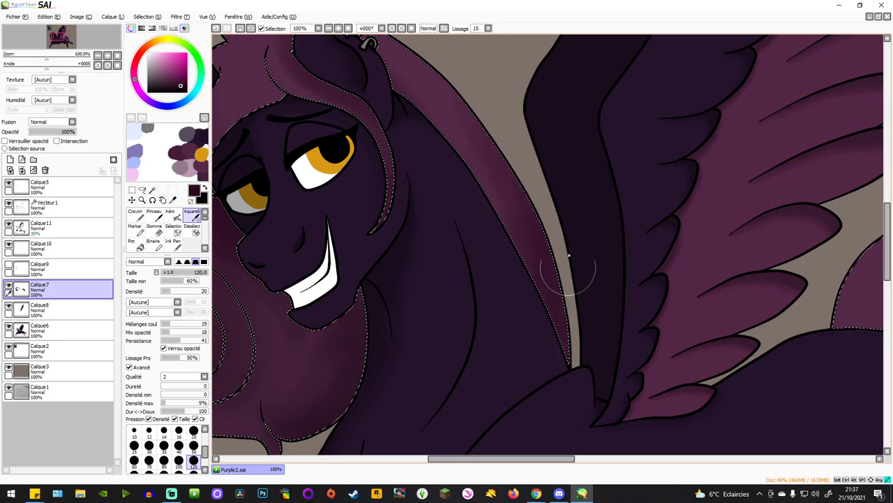
scroll(518, 259, "down", 3)
scroll(509, 275, "up", 3)
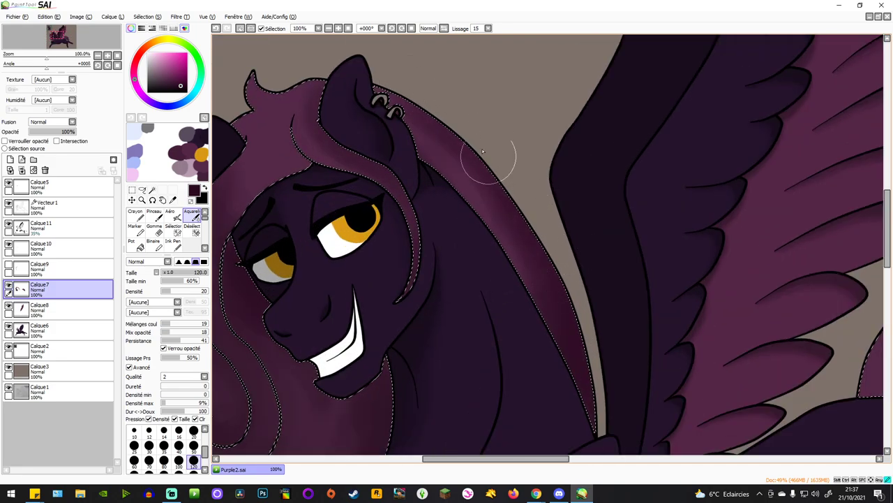
Shade the tail's lower edge and pointed ends with the dark plum Aquarelle brush at size 120.
scroll(503, 299, "down", 1)
scroll(441, 182, "down", 2)
scroll(708, 154, "up", 2)
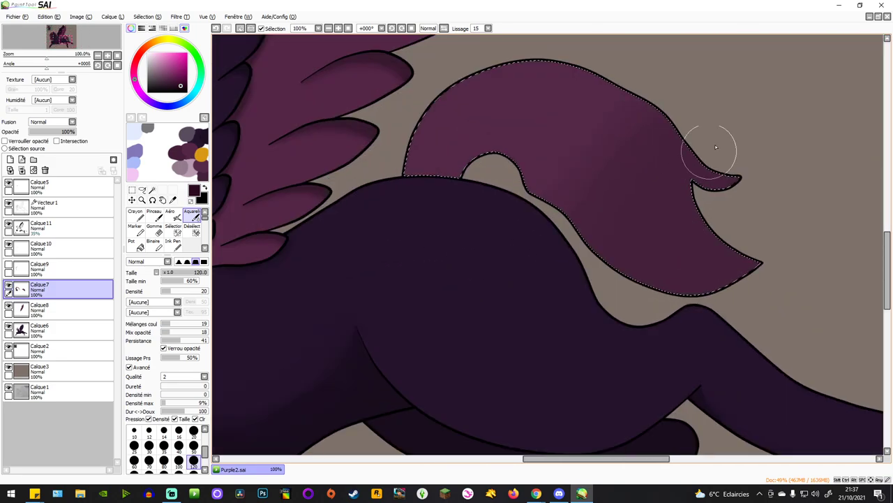
scroll(524, 234, "up", 1)
scroll(524, 234, "up", 1)
scroll(498, 165, "down", 2)
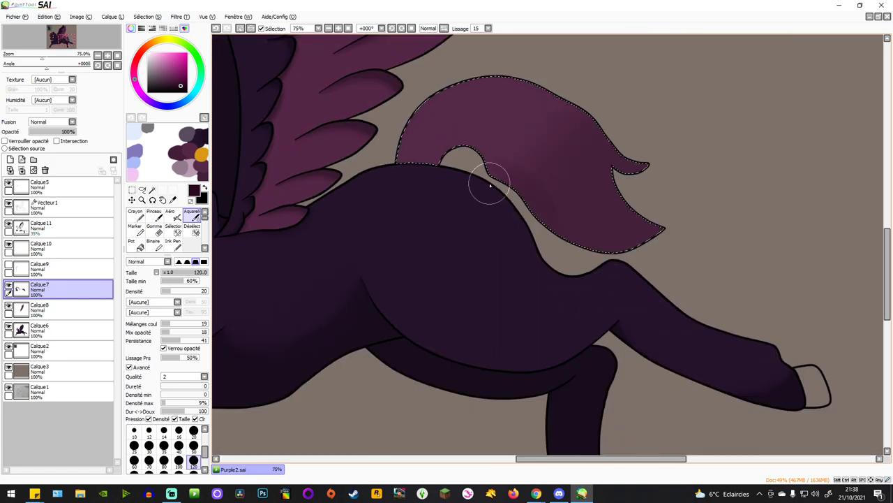
scroll(485, 180, "up", 2)
mouse_move(448, 204)
left_mouse_down()
mouse_move(628, 270)
mouse_move(675, 252)
mouse_move(455, 235)
mouse_move(717, 231)
mouse_move(518, 254)
mouse_move(422, 196)
mouse_move(453, 199)
left_mouse_up()
scroll(379, 245, "down", 2)
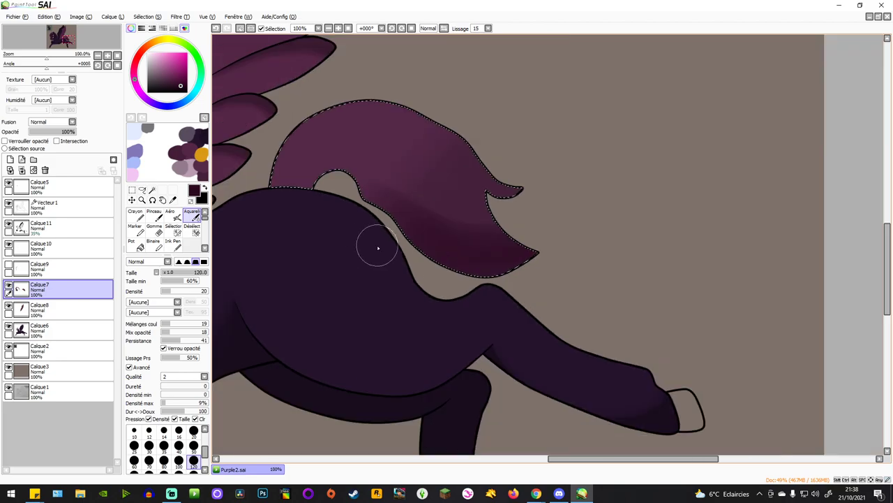
Darken the tail's middle, underside and upper curve with the dark plum Aquarelle brush at size 120.
scroll(391, 240, "up", 2)
mouse_move(325, 155)
left_mouse_down()
mouse_move(395, 189)
mouse_move(287, 169)
mouse_move(288, 156)
mouse_move(368, 191)
mouse_move(264, 165)
mouse_move(444, 195)
mouse_move(354, 155)
mouse_move(615, 282)
left_mouse_up()
scroll(578, 281, "down", 2)
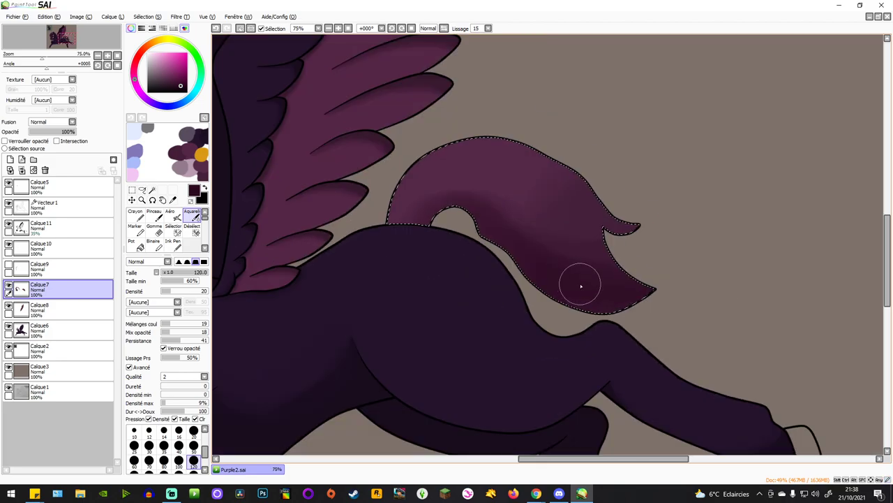
scroll(440, 147, "up", 1)
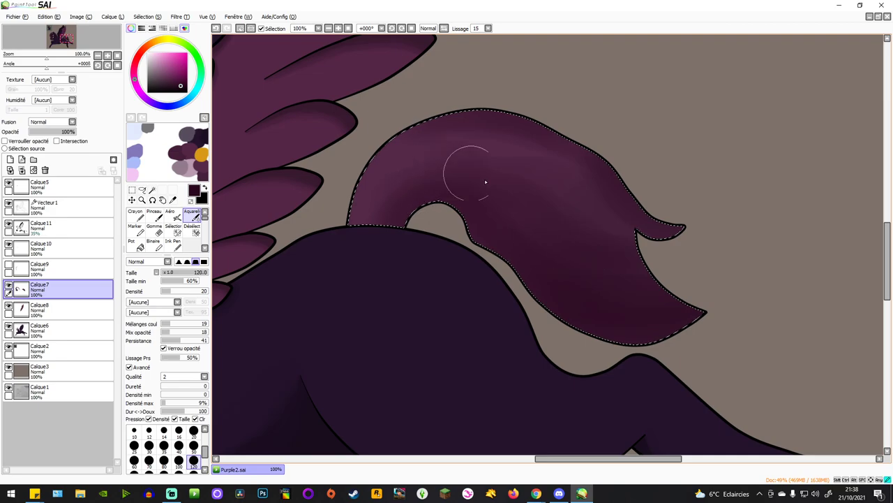
Try painting lighter mauve streaks along the middle of the tail with the brush at size 50.
right_click(136, 152)
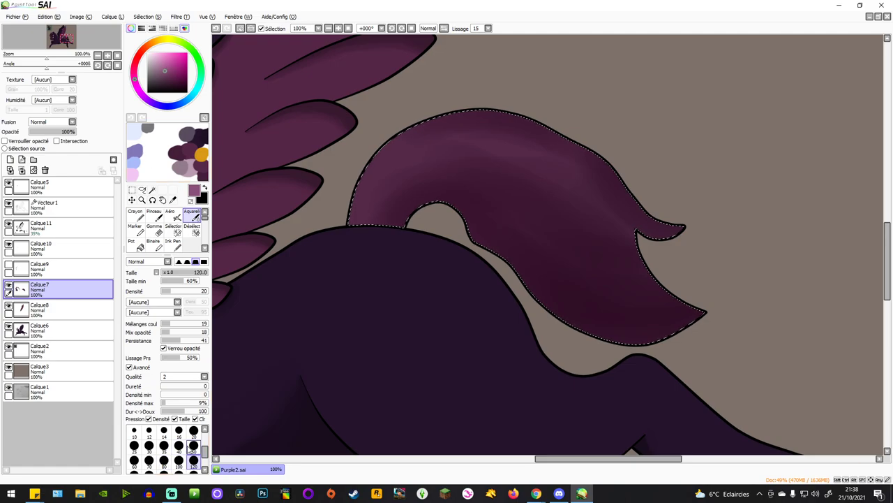
scroll(768, 243, "up", 1)
left_click_drag(381, 117, 548, 247)
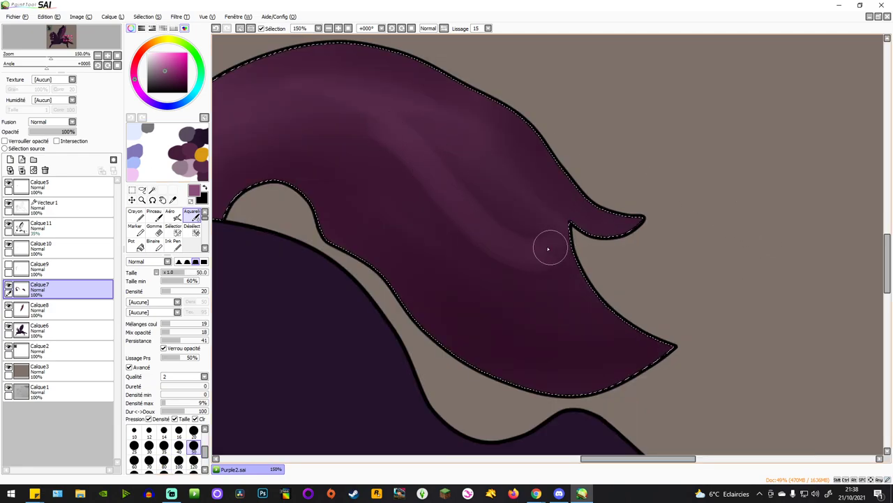
right_click(448, 141)
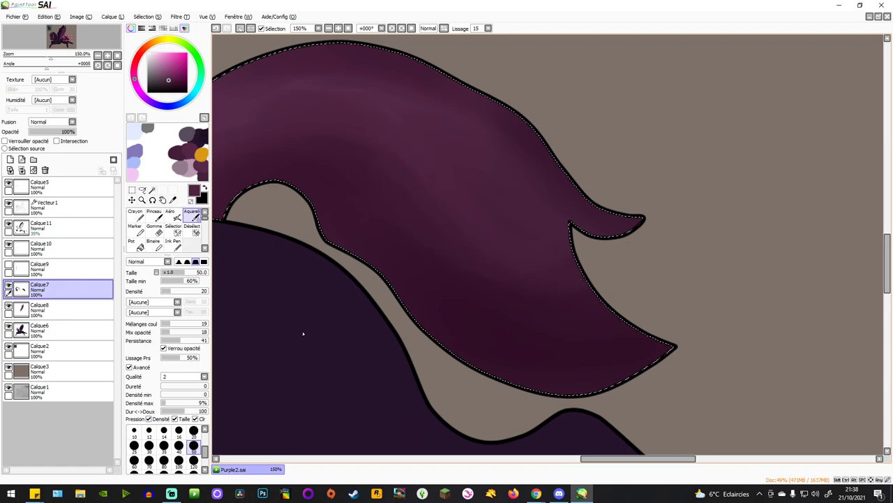
Soften the tail's central tones with medium plum and the brush at size 120.
left_click(193, 461)
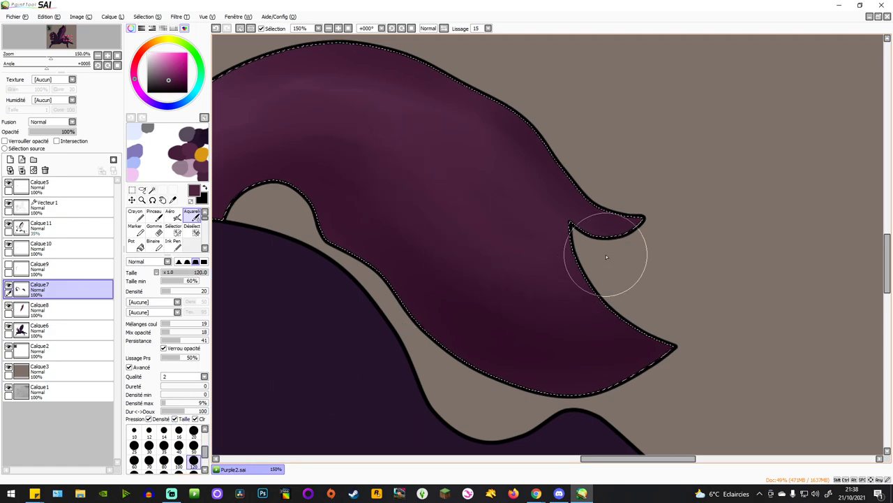
scroll(408, 286, "down", 4)
scroll(353, 283, "up", 3)
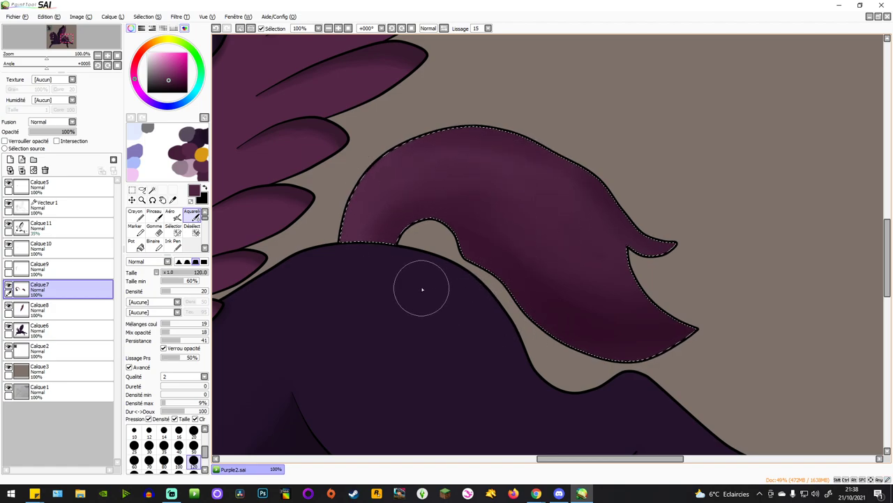
scroll(421, 289, "down", 3)
Deepen the shading at the tail's lower tip, base and inner curve with a darker plum at size 120.
scroll(419, 279, "up", 5)
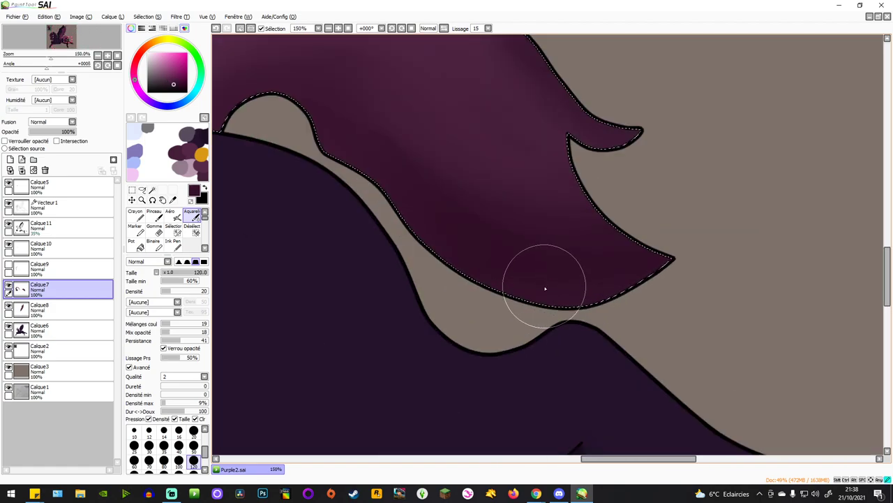
scroll(280, 206, "down", 2)
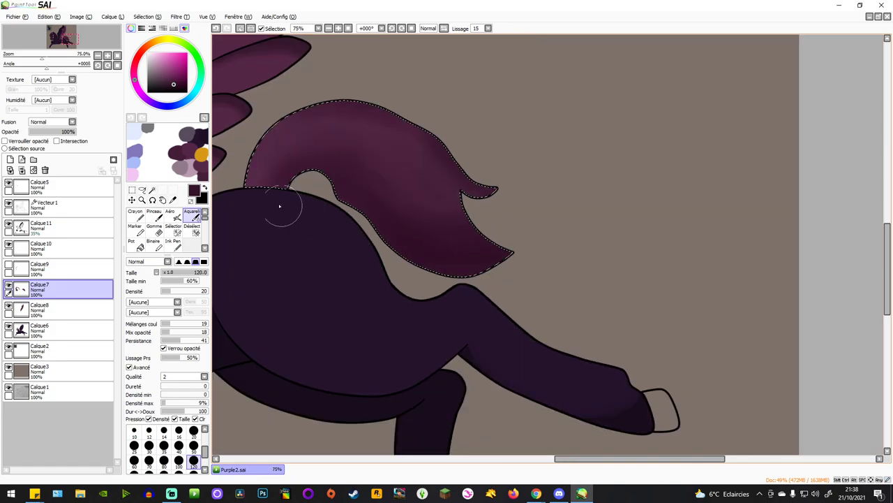
scroll(279, 206, "up", 2)
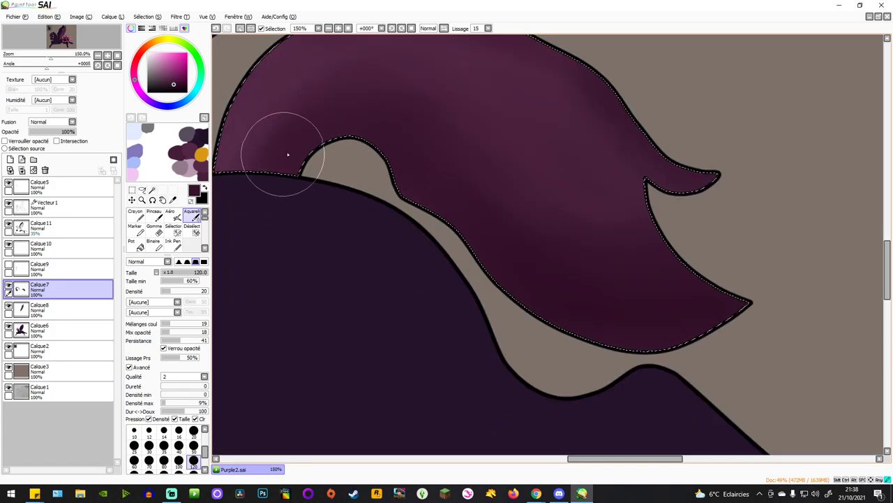
scroll(323, 238, "down", 2)
scroll(300, 184, "up", 2)
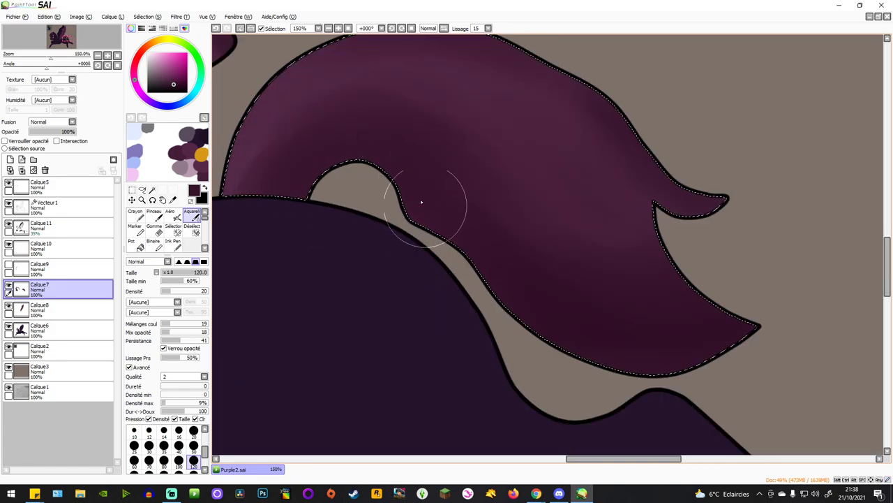
scroll(691, 238, "down", 2)
scroll(633, 314, "up", 1)
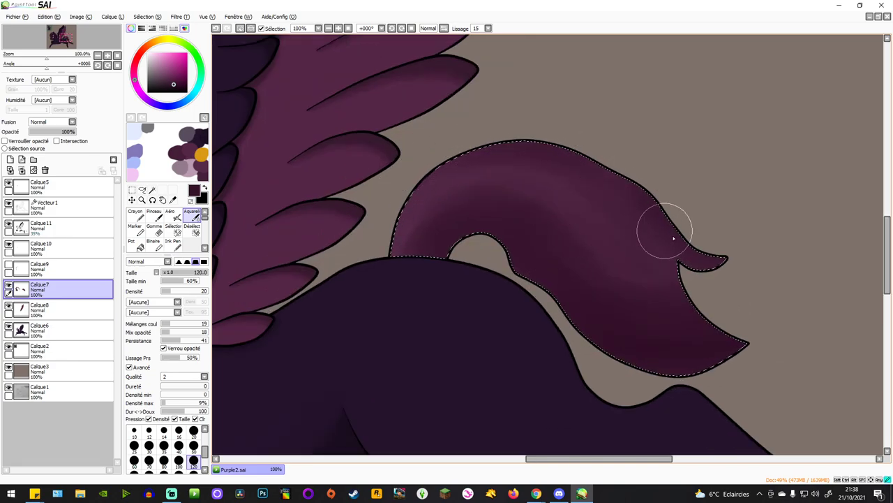
Shade the crease above the small curl at the mane's lower end with very dark plum at size 50.
scroll(590, 295, "down", 3)
scroll(590, 295, "up", 3)
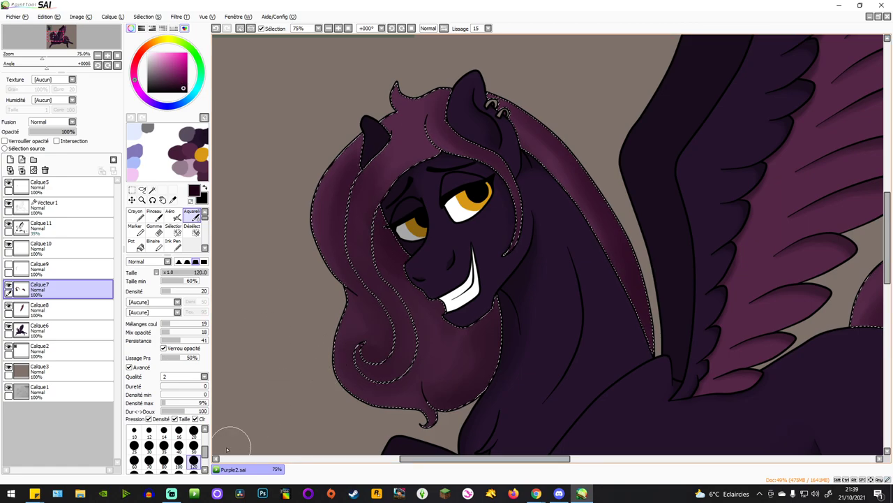
left_click(192, 449)
scroll(394, 222, "up", 1)
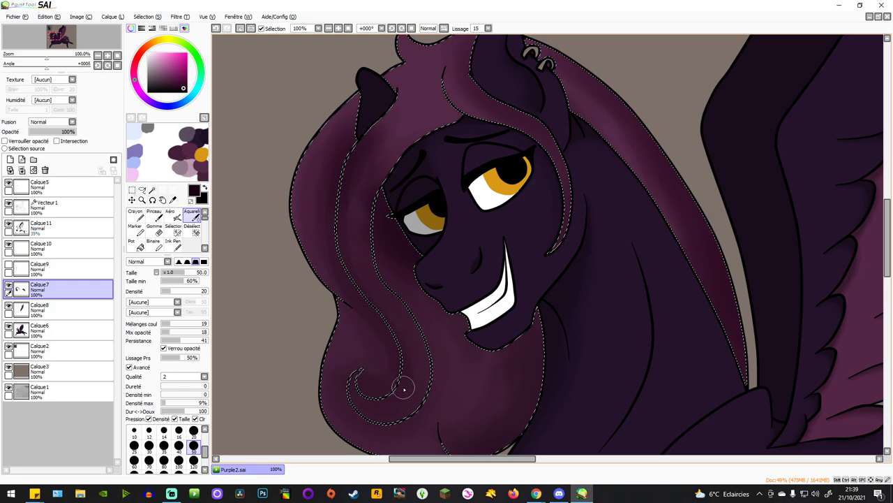
scroll(461, 422, "down", 1)
scroll(466, 416, "up", 1)
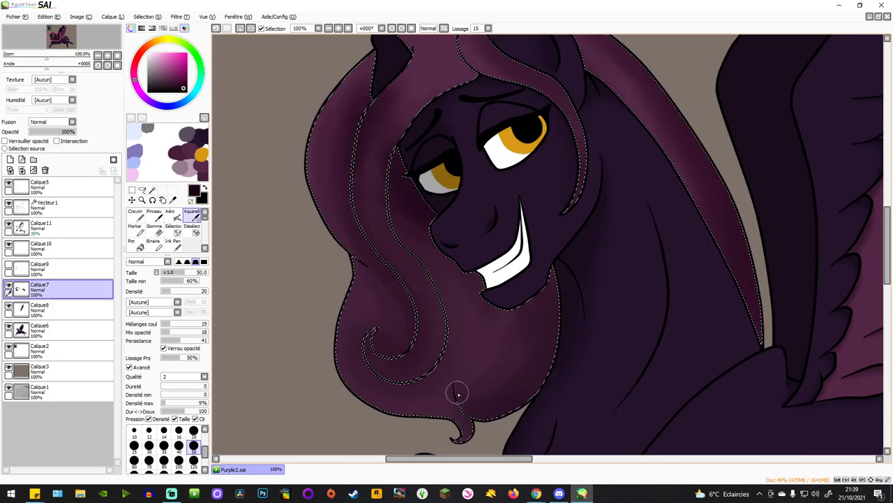
left_click_drag(458, 393, 466, 409)
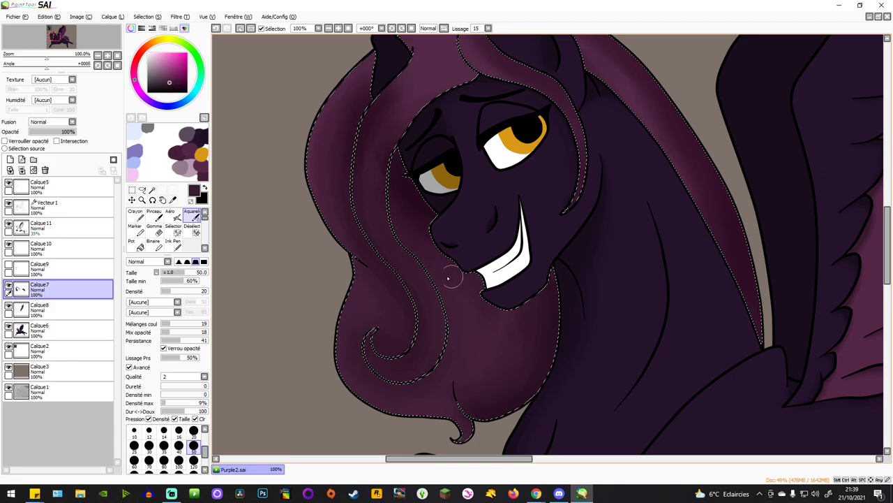
Examine the shading on the mane's front locks, forelock and back section.
scroll(448, 278, "down", 2)
scroll(342, 200, "up", 4)
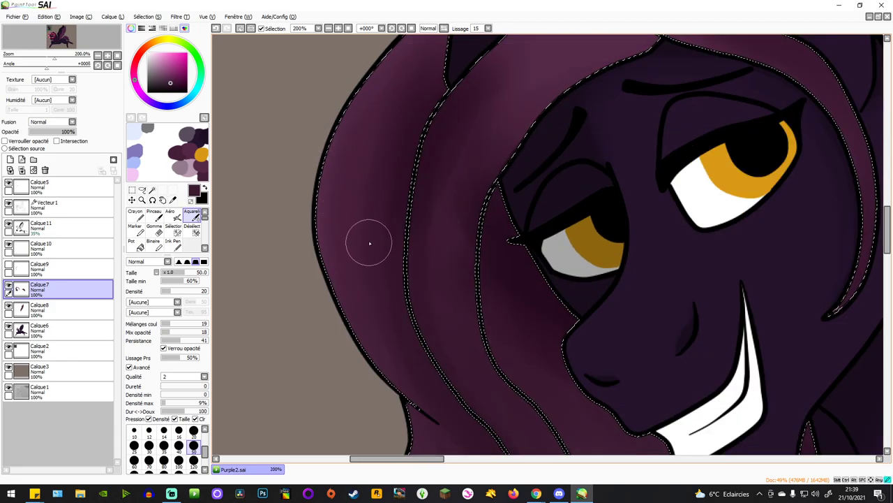
scroll(409, 88, "down", 3)
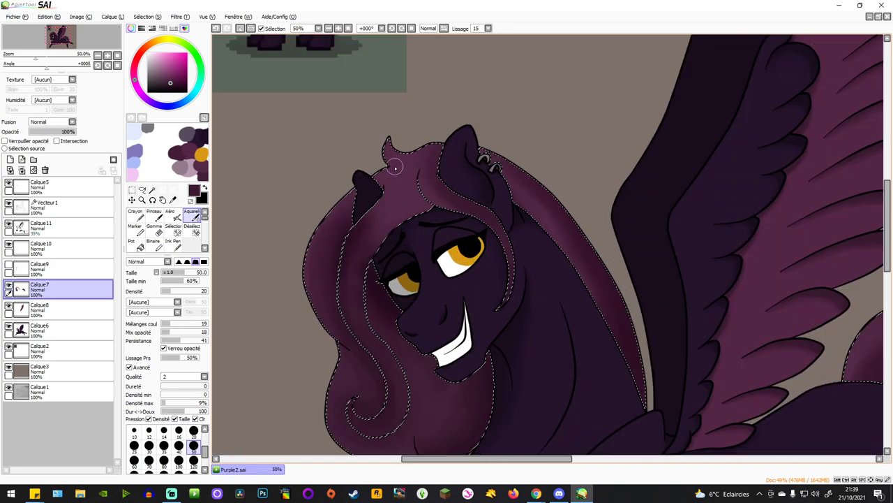
scroll(438, 158, "up", 2)
scroll(355, 175, "down", 2)
scroll(510, 247, "up", 3)
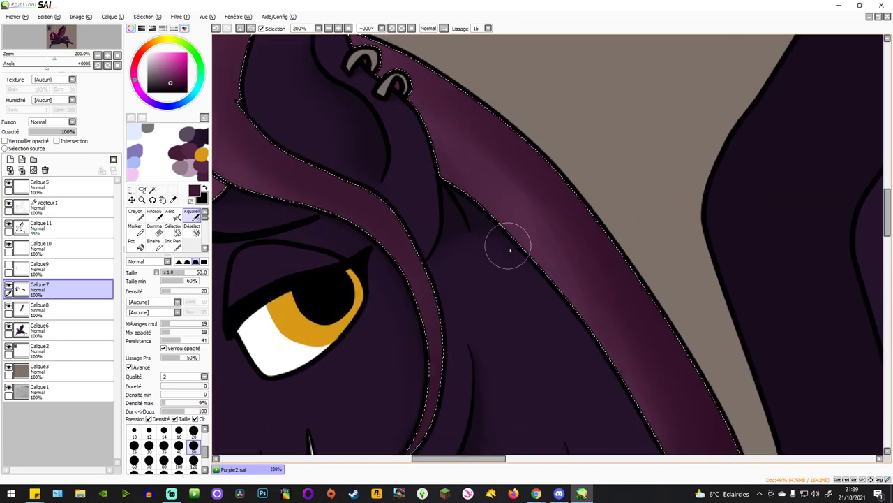
scroll(489, 209, "down", 3)
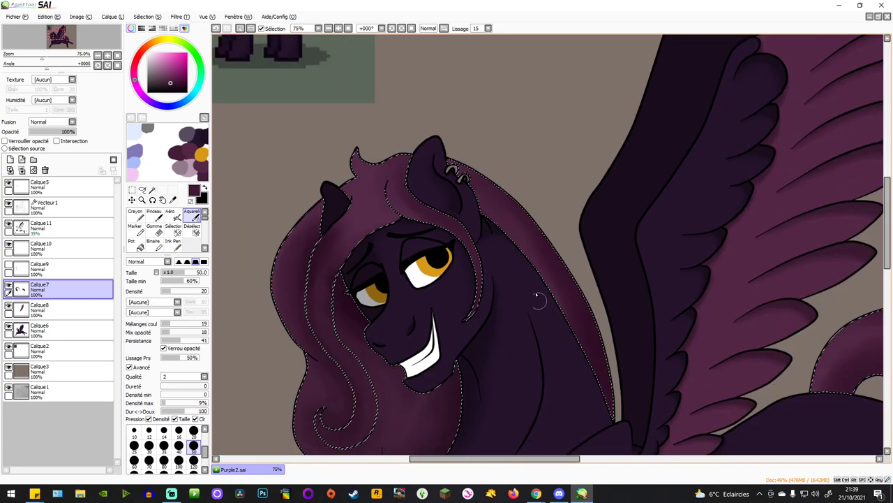
scroll(585, 333, "up", 2)
scroll(585, 333, "down", 3)
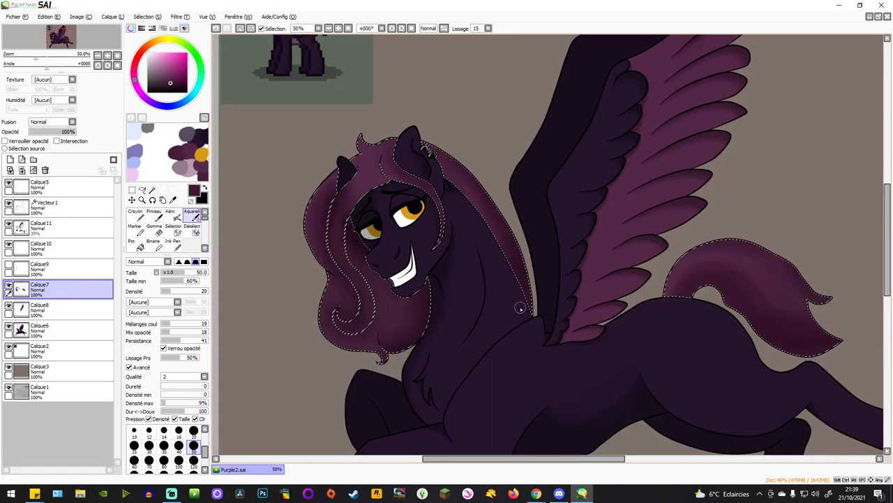
scroll(439, 341, "up", 1)
Darken the narrow tip of the mane's back section with a near-black plum at brush size 120.
right_click(409, 337)
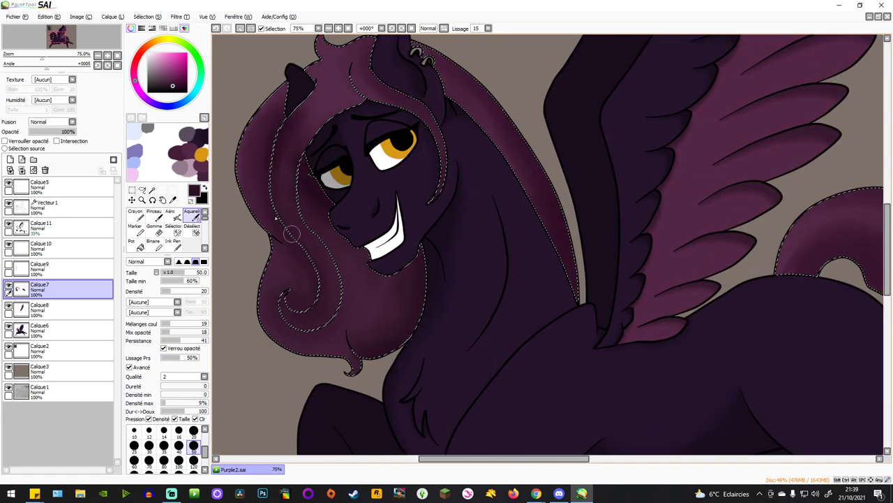
left_click(184, 88)
left_click(193, 460)
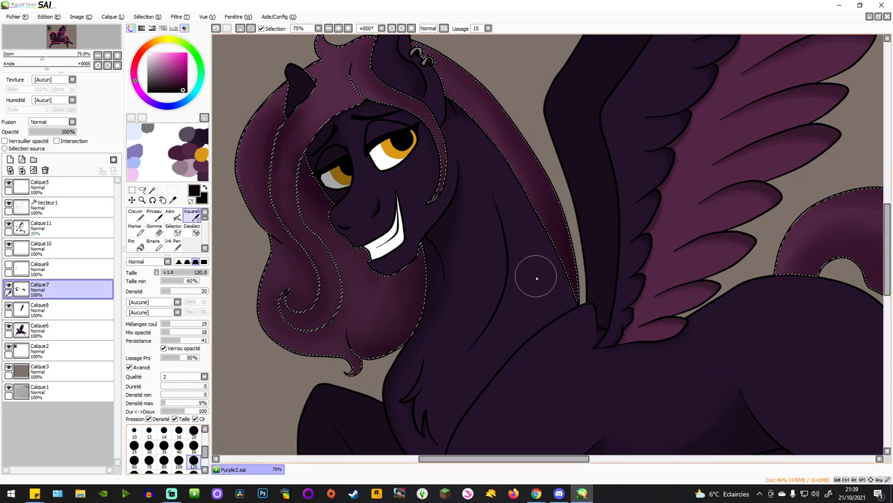
Deepen the shadows along the tail's pointed tip, base and upper edge with the near-black plum.
scroll(537, 278, "down", 2)
scroll(784, 335, "up", 1)
scroll(783, 299, "down", 1)
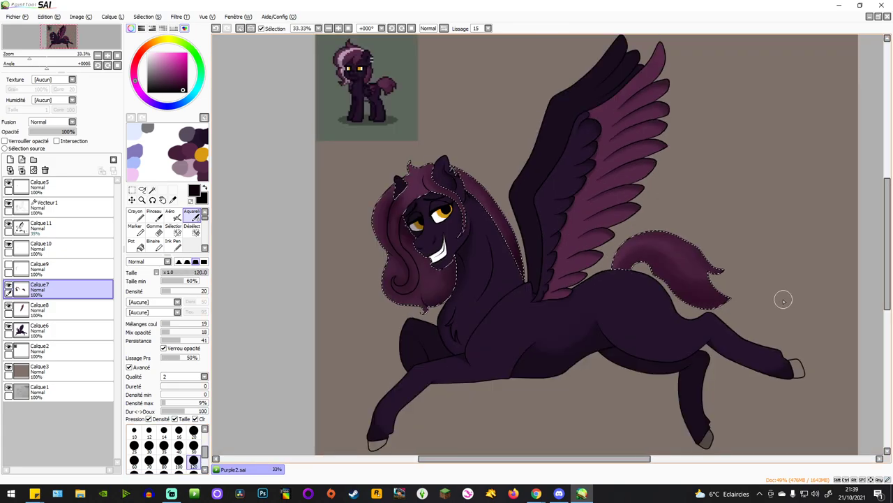
scroll(784, 300, "up", 4)
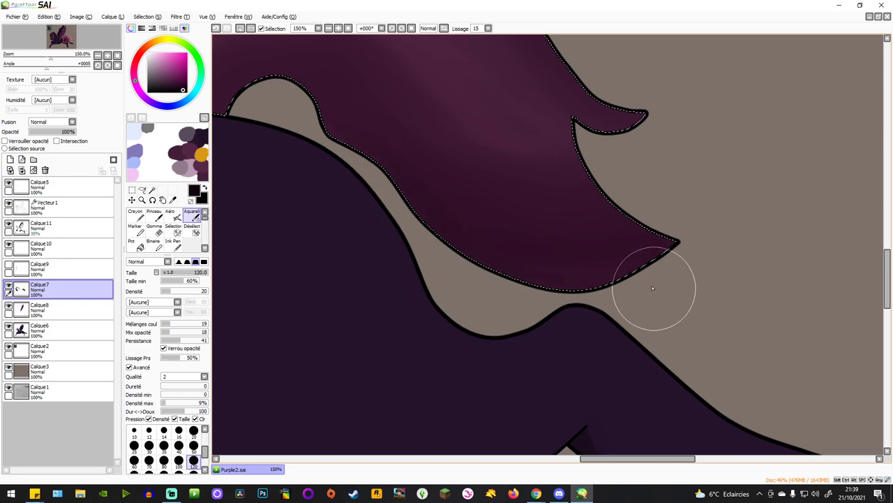
scroll(427, 298, "down", 3)
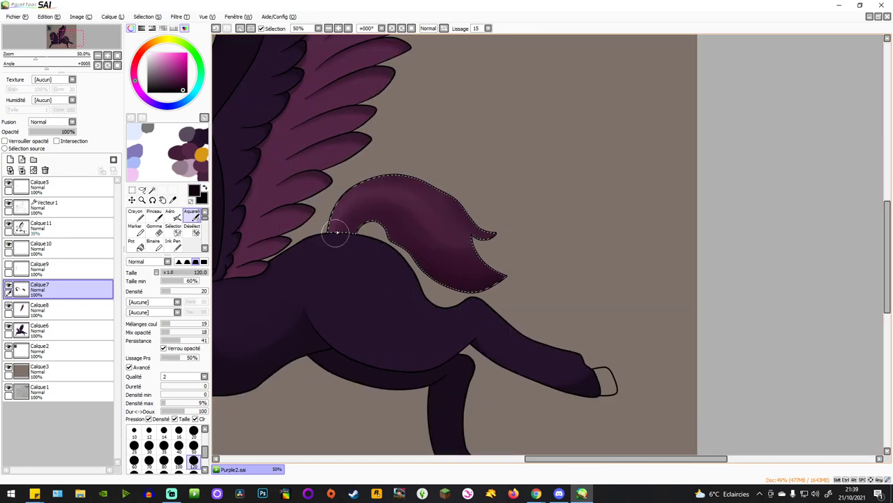
scroll(335, 233, "up", 4)
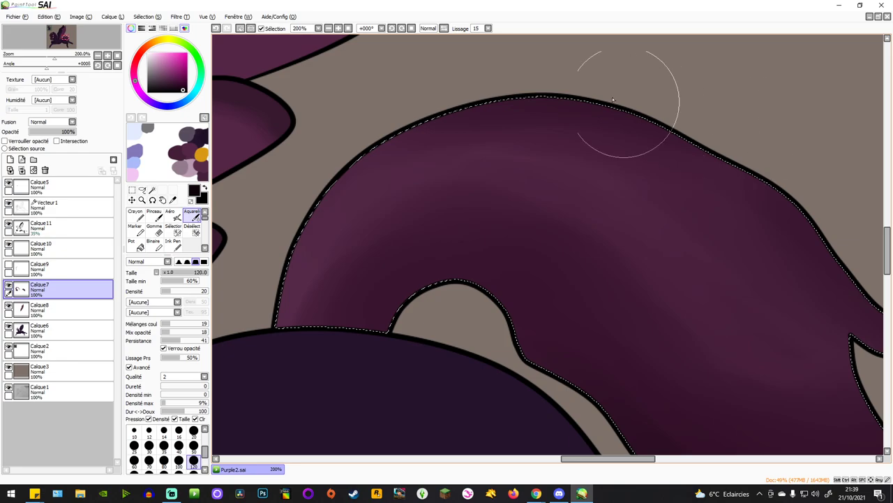
Blend the tail's curve and base with medium plum and the brush at size 70.
scroll(613, 100, "down", 1)
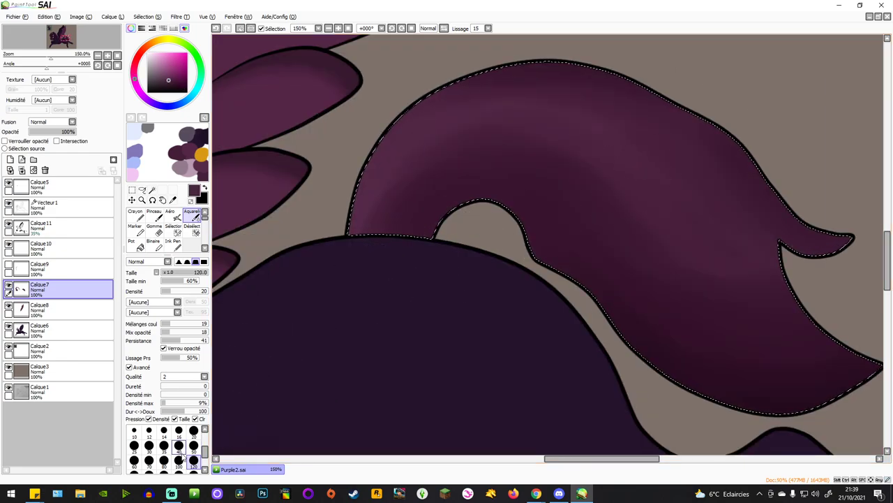
left_click(149, 459)
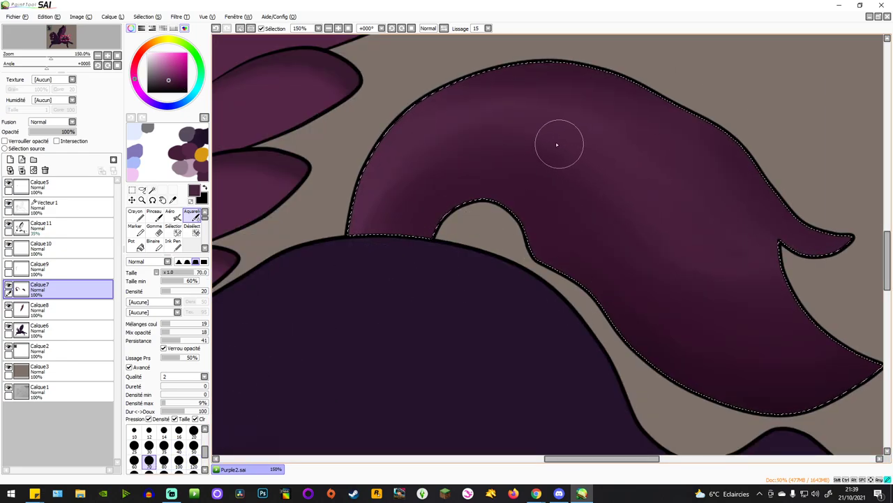
left_click_drag(397, 233, 373, 229)
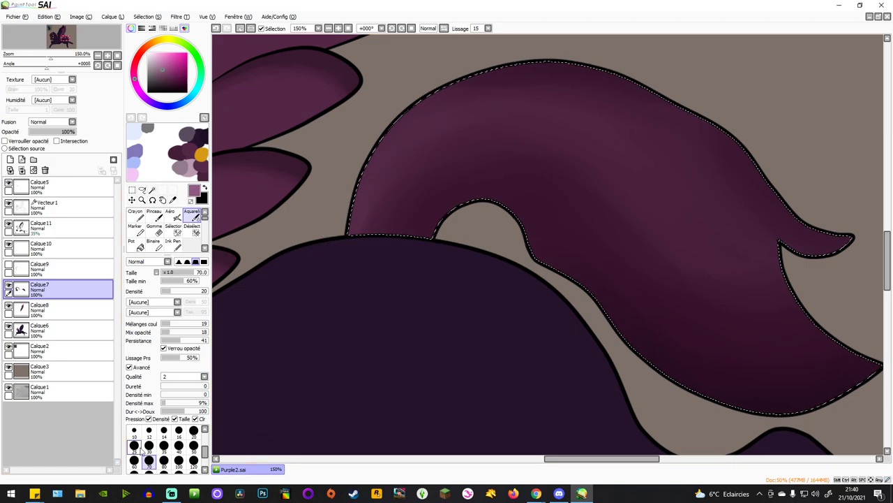
Paint a lighter mauve highlight along the outer curve of the tail's base with the brush at size 50.
left_click(194, 444)
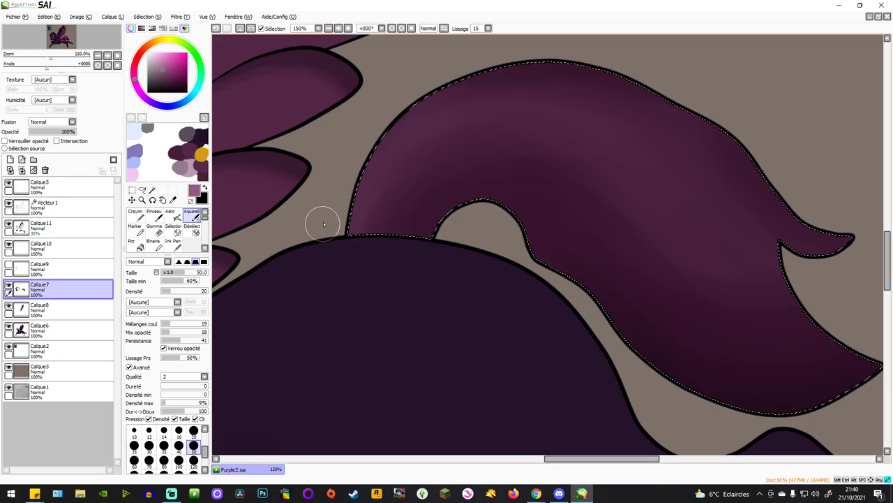
mouse_move(339, 229)
left_mouse_down()
mouse_move(374, 166)
mouse_move(334, 220)
mouse_move(393, 150)
mouse_move(437, 123)
left_mouse_up()
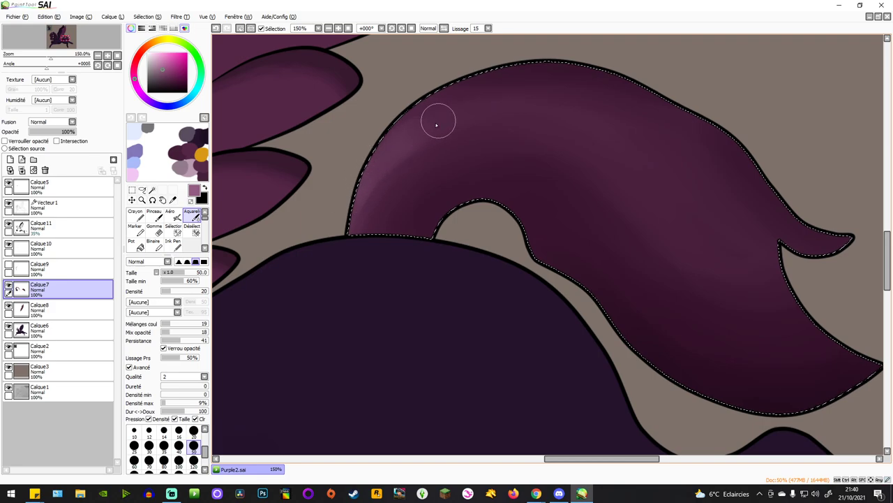
mouse_move(389, 144)
left_mouse_down()
mouse_move(428, 130)
mouse_move(504, 129)
left_mouse_up()
mouse_move(340, 210)
left_mouse_down()
mouse_move(391, 172)
mouse_move(473, 140)
left_mouse_up()
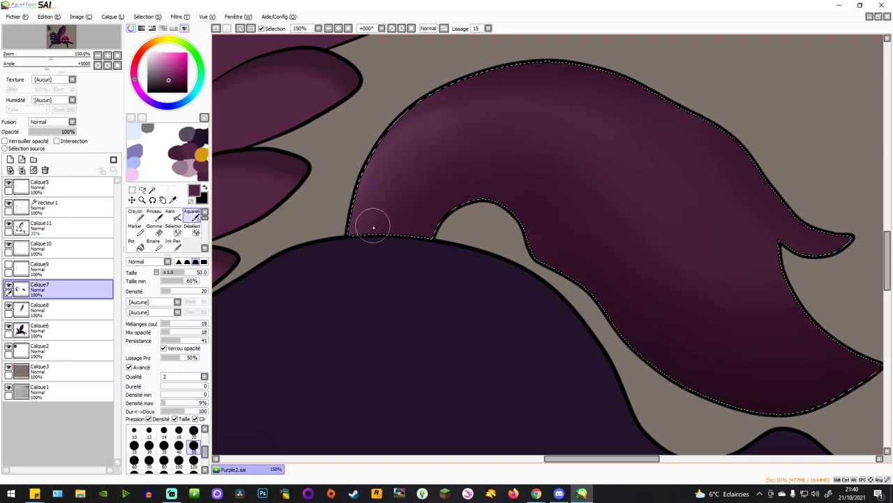
Paint a light mauve highlight along the outer edge of the mane beside the face and blend it with medium plum.
scroll(591, 156, "down", 5)
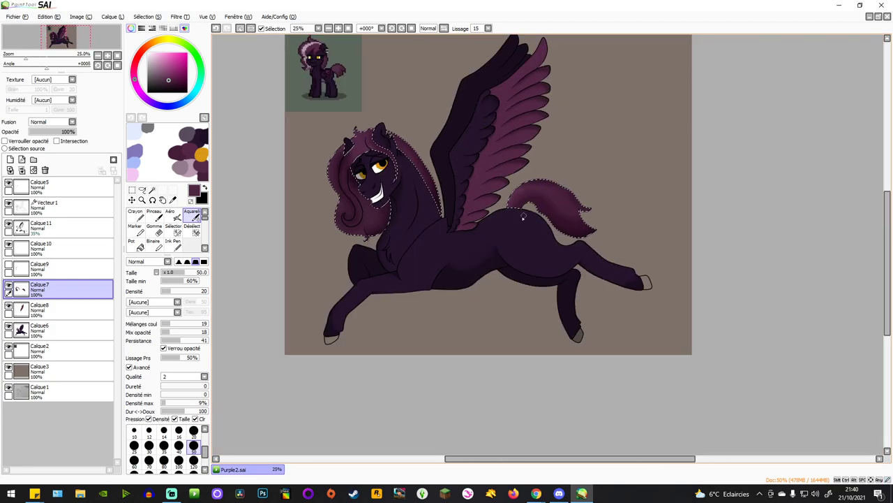
scroll(298, 152, "up", 2)
left_click(160, 60)
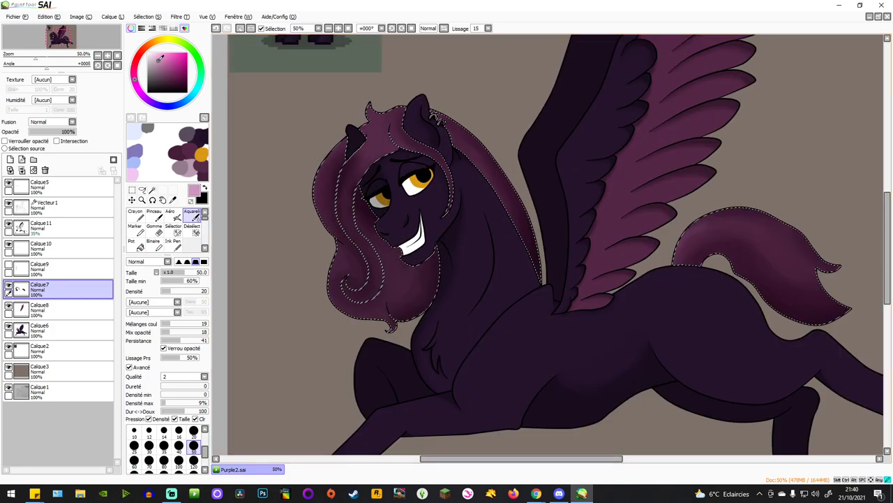
scroll(324, 248, "up", 2)
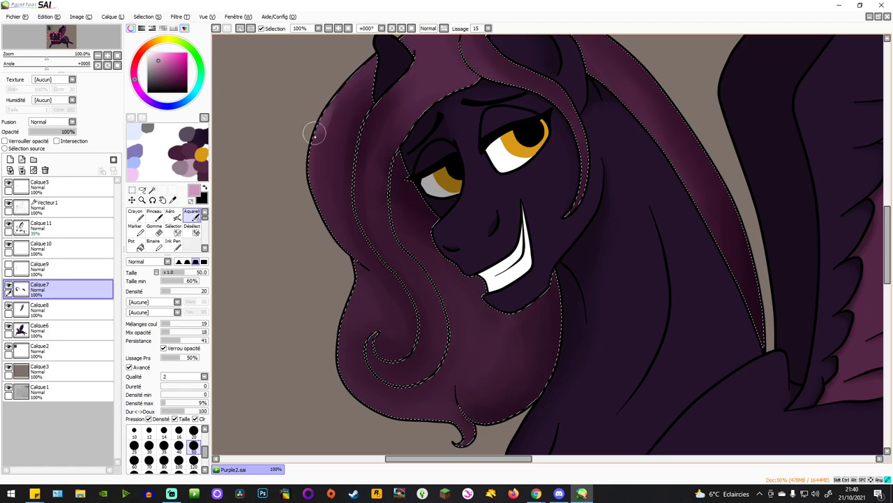
left_click(322, 209, "alt")
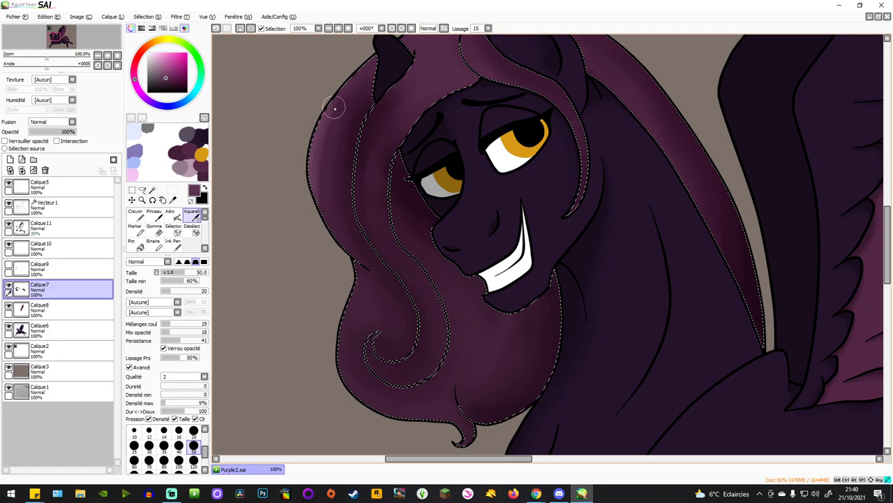
scroll(309, 144, "up", 2)
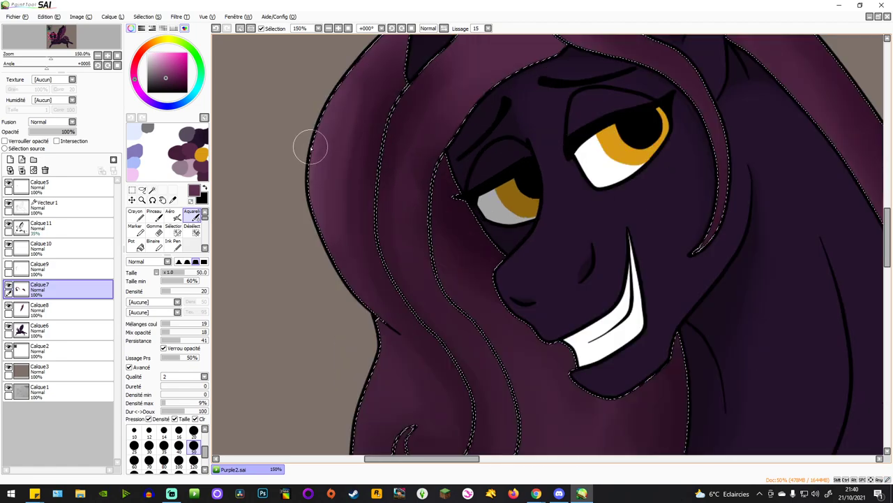
Deepen the outer mane strand's shadow just below the far ear with a dark plum sampled from the mane.
scroll(347, 125, "down", 2)
scroll(349, 74, "up", 2)
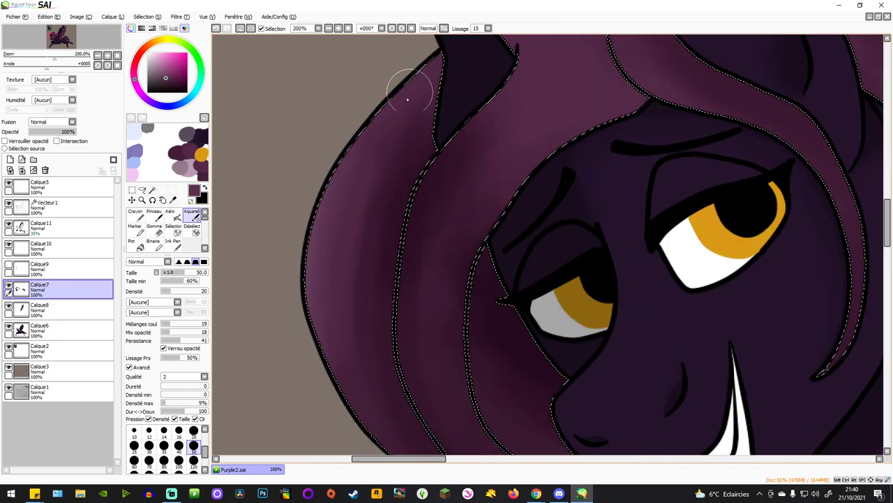
left_click(413, 149, "alt")
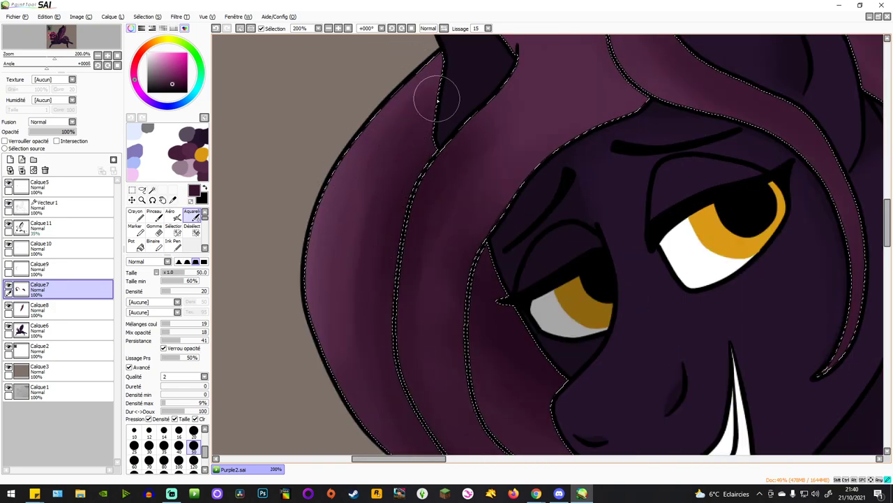
scroll(349, 89, "down", 2)
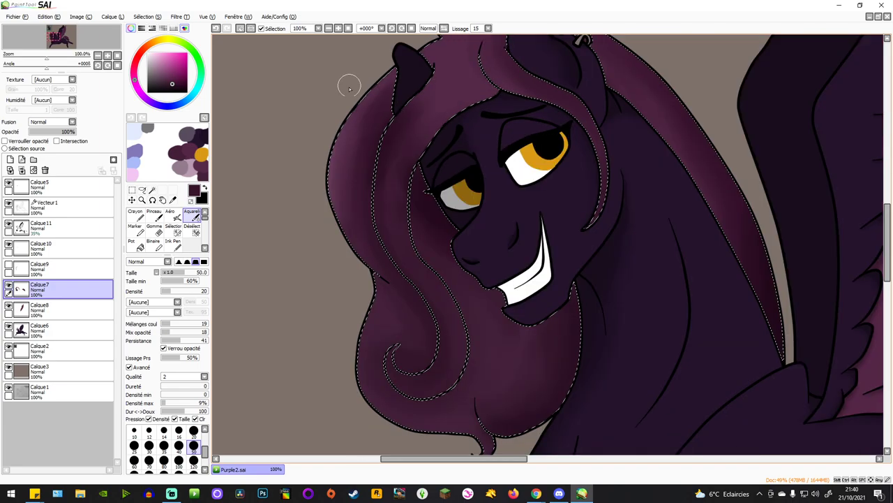
scroll(342, 146, "down", 1)
Highlight the raised tuft on top of the forelock with light mauve and soften it using plum tones sampled from the mane.
scroll(394, 66, "up", 2)
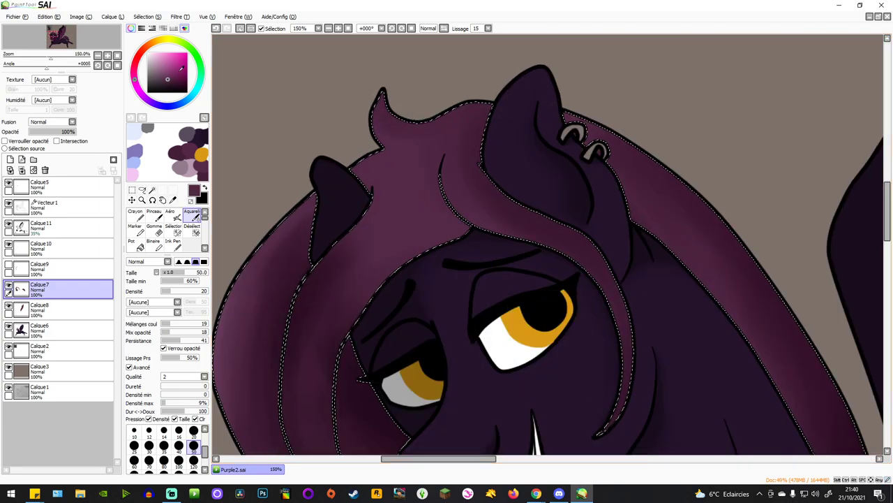
left_click(168, 79)
left_click(161, 64)
left_click_drag(389, 86, 407, 117)
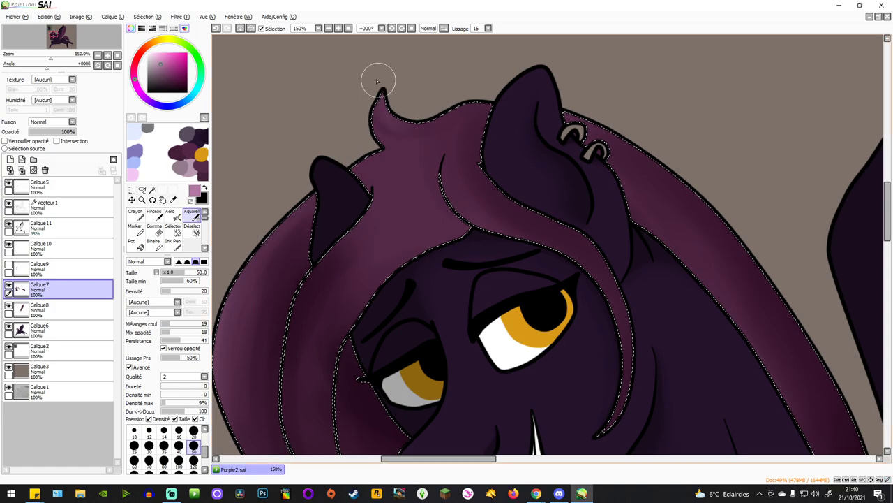
left_click_drag(354, 94, 431, 121)
right_click(479, 125)
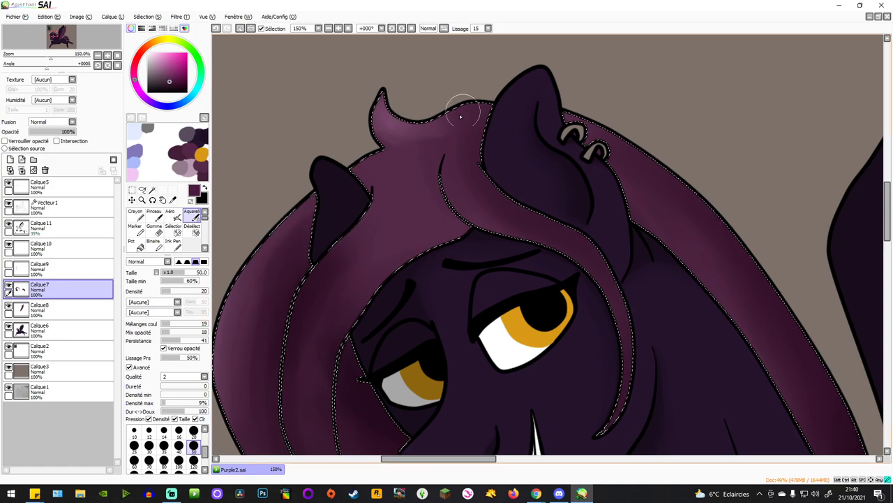
right_click(425, 161)
mouse_move(425, 161)
left_mouse_down()
mouse_move(386, 145)
mouse_move(430, 146)
mouse_move(376, 136)
mouse_move(405, 130)
left_mouse_up()
right_click(403, 130)
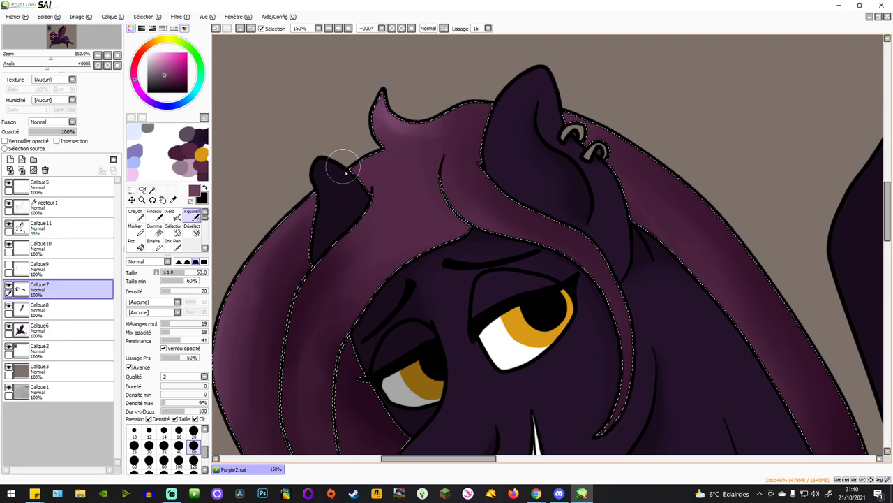
Add a soft mauve highlight to the back mane behind the pierced ear and blend it with sampled plum.
scroll(338, 108, "down", 1)
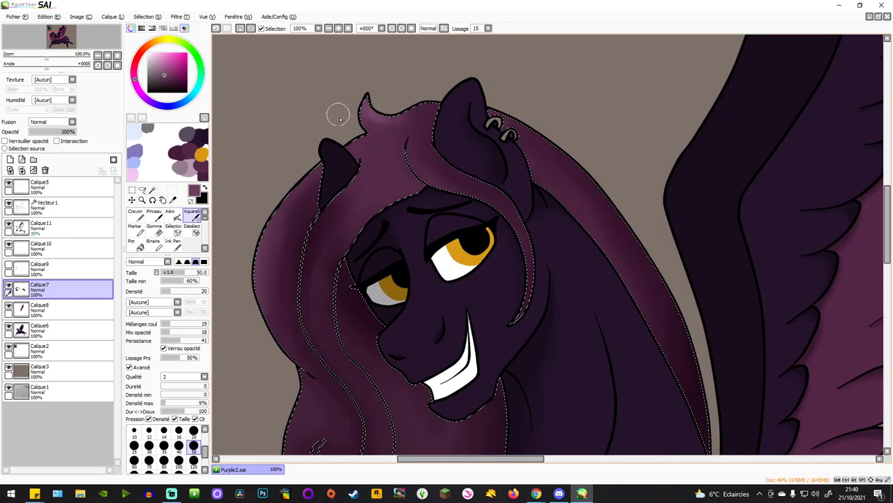
scroll(540, 136, "down", 1)
scroll(542, 152, "up", 3)
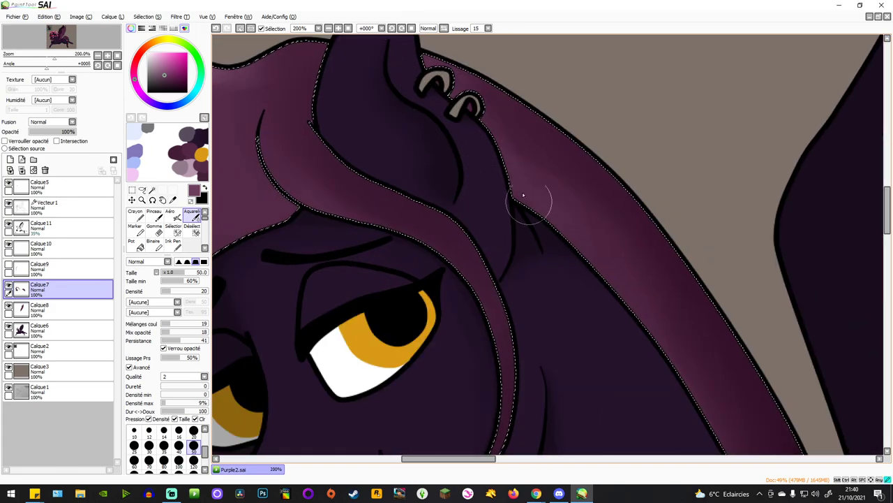
right_click(551, 158)
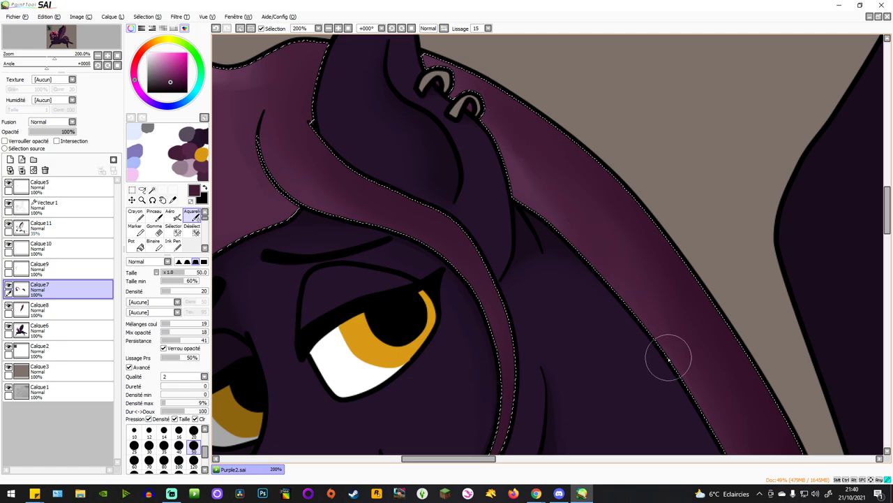
scroll(565, 231, "down", 2)
scroll(535, 270, "up", 1)
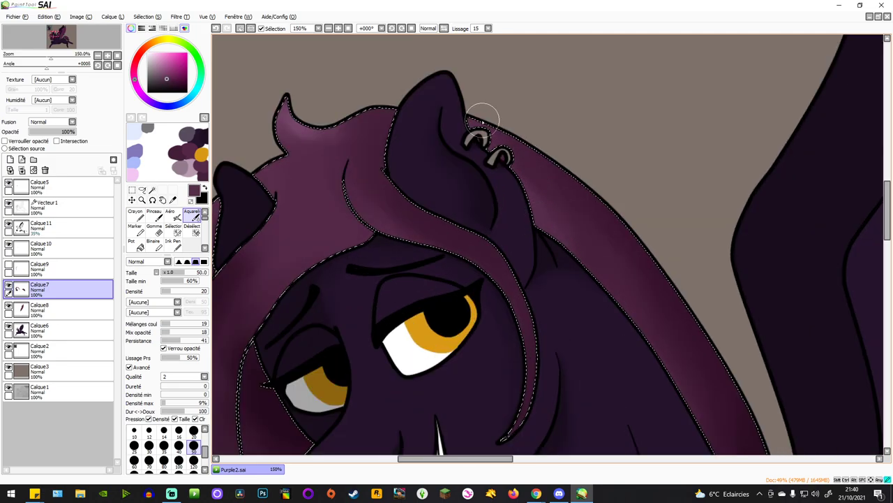
left_click(578, 195, "alt")
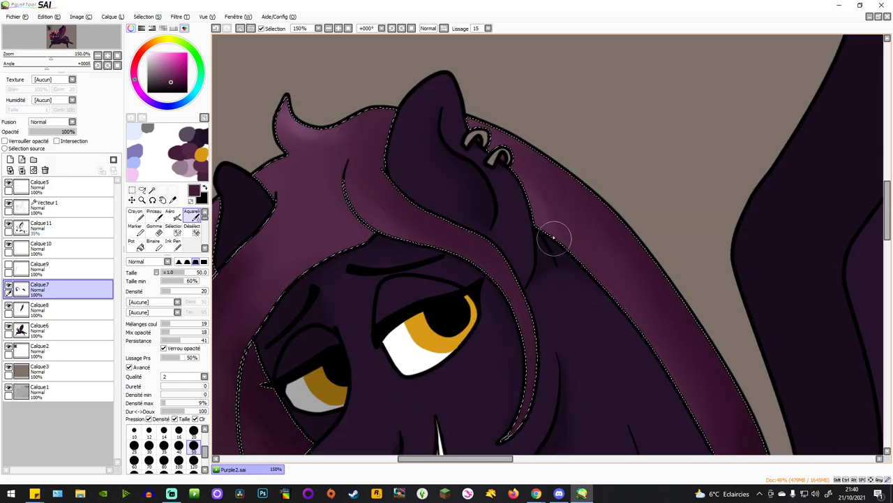
scroll(552, 240, "down", 3)
Paint a pinkish mauve highlight on the mane's lower outer bulge, beside the spiral curl.
scroll(471, 327, "up", 1)
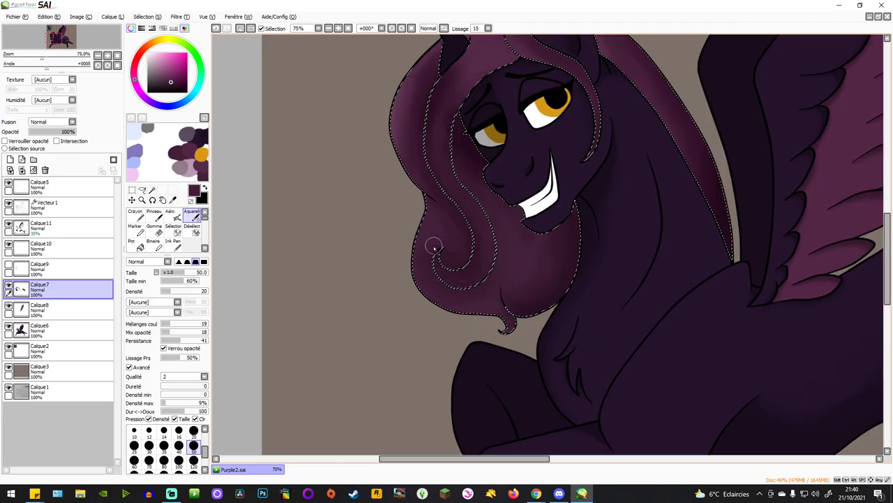
left_click_drag(171, 61, 165, 58)
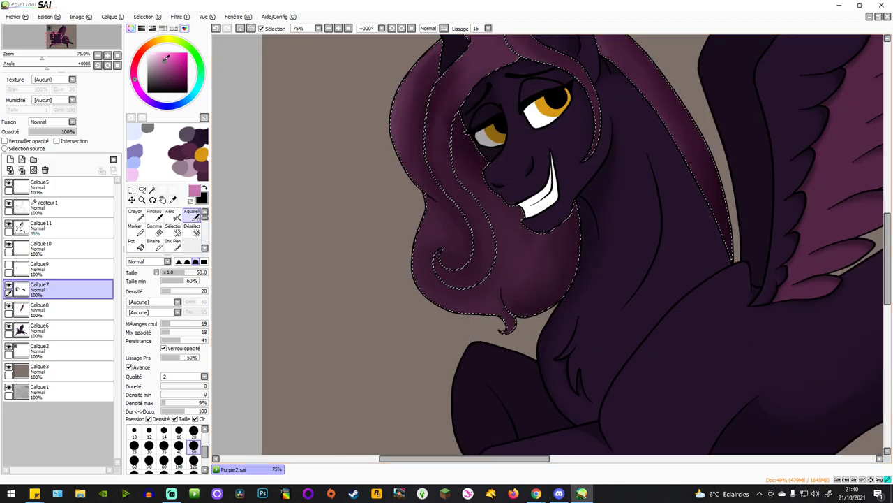
scroll(415, 231, "up", 3)
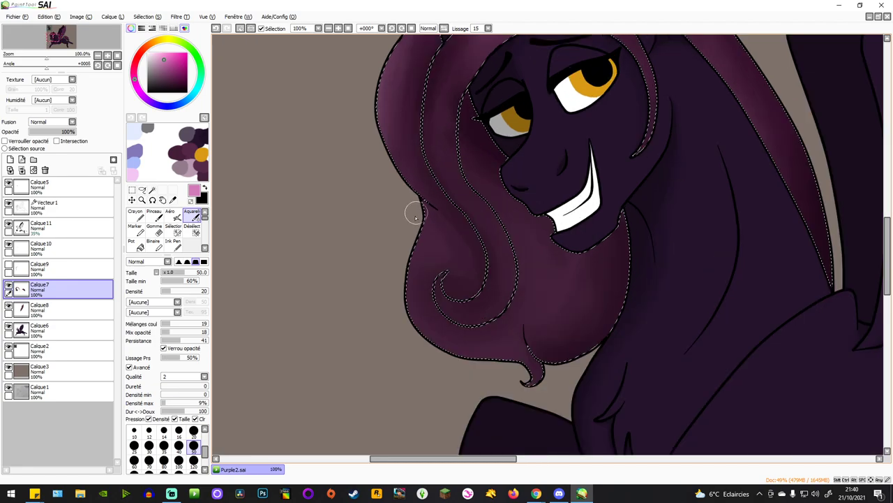
mouse_move(409, 249)
left_mouse_down()
mouse_move(430, 136)
mouse_move(423, 219)
left_mouse_up()
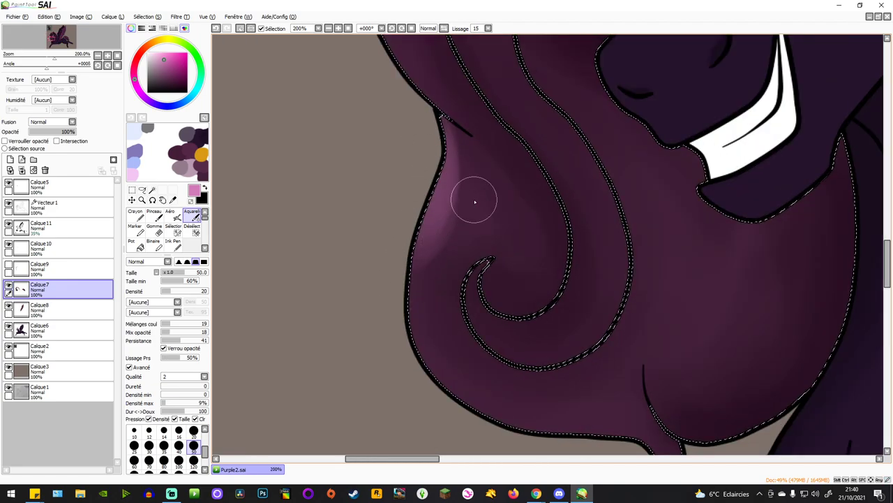
right_click(474, 200)
left_click(164, 59)
left_click(163, 61)
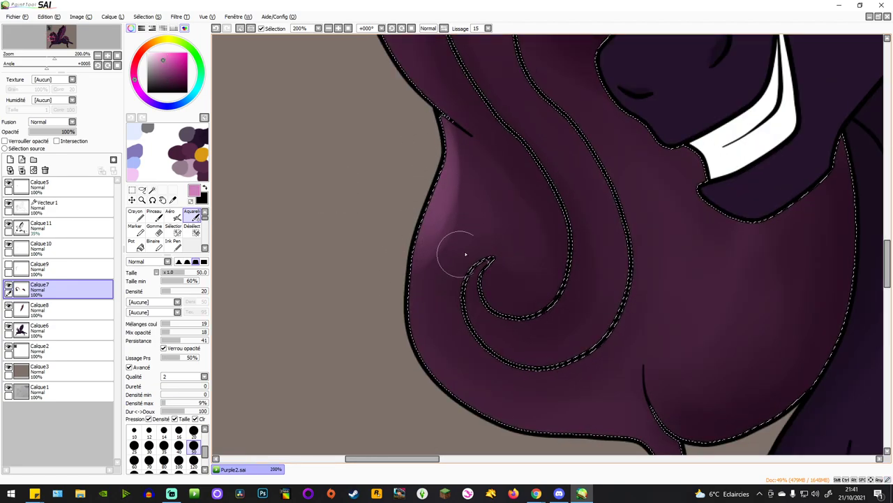
mouse_move(443, 155)
left_mouse_down()
mouse_move(419, 238)
mouse_move(445, 256)
left_mouse_up()
Blend the inner side of the lower mane highlight into the surrounding hair with medium plum.
right_click(476, 210)
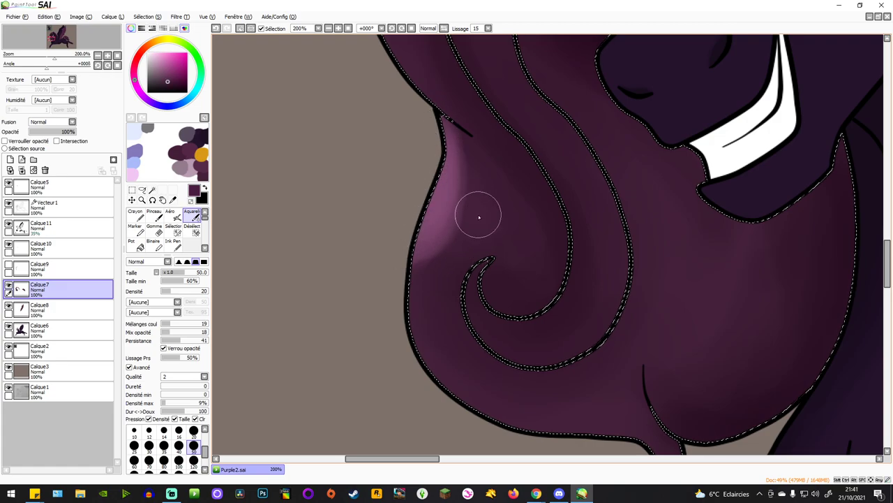
left_click_drag(472, 166, 444, 247)
mouse_move(475, 162)
left_mouse_down()
mouse_move(441, 261)
mouse_move(463, 148)
mouse_move(455, 226)
mouse_move(421, 305)
mouse_move(473, 236)
mouse_move(454, 148)
mouse_move(454, 169)
mouse_move(481, 192)
mouse_move(517, 249)
left_mouse_up()
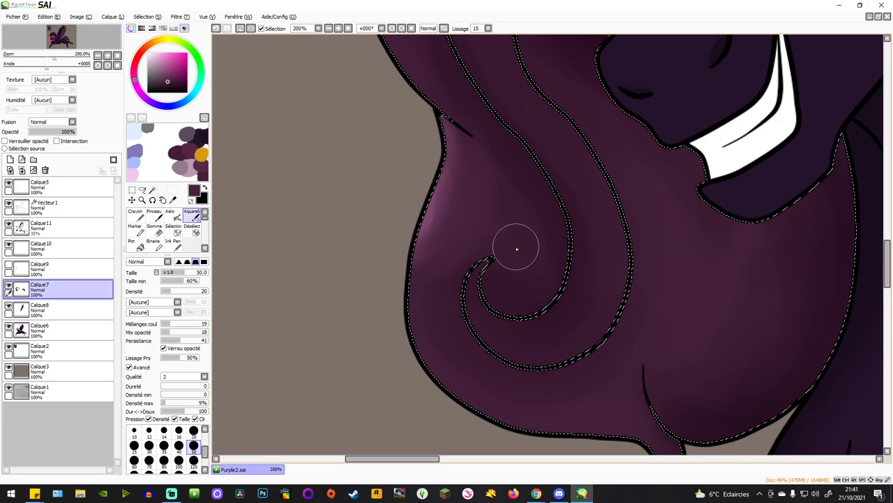
left_click_drag(470, 162, 512, 233)
scroll(462, 379, "down", 3)
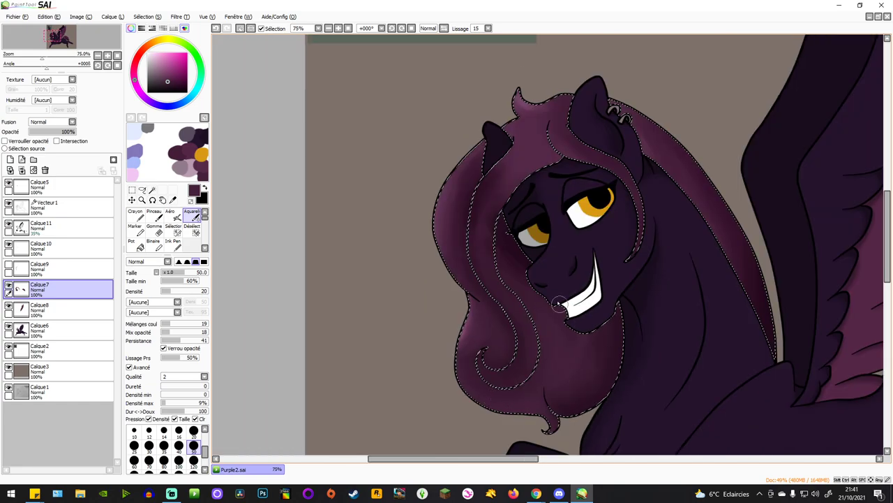
Darken the mane strands beneath the far ear with progressively darker plum tones.
scroll(559, 303, "up", 3)
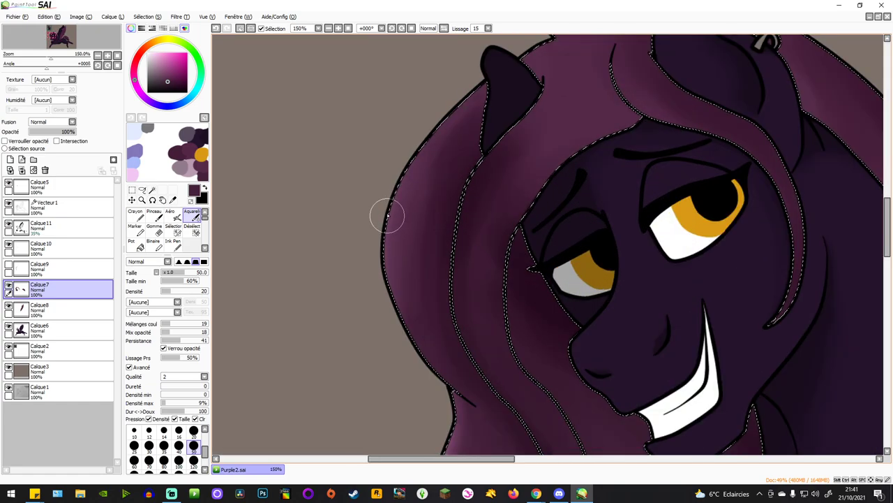
scroll(387, 216, "down", 1)
scroll(403, 307, "up", 2)
scroll(517, 328, "down", 2)
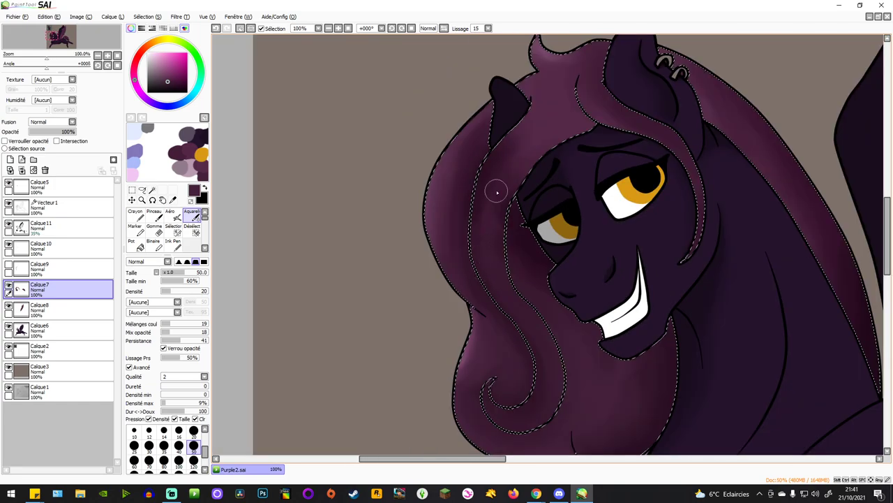
scroll(497, 192, "up", 2)
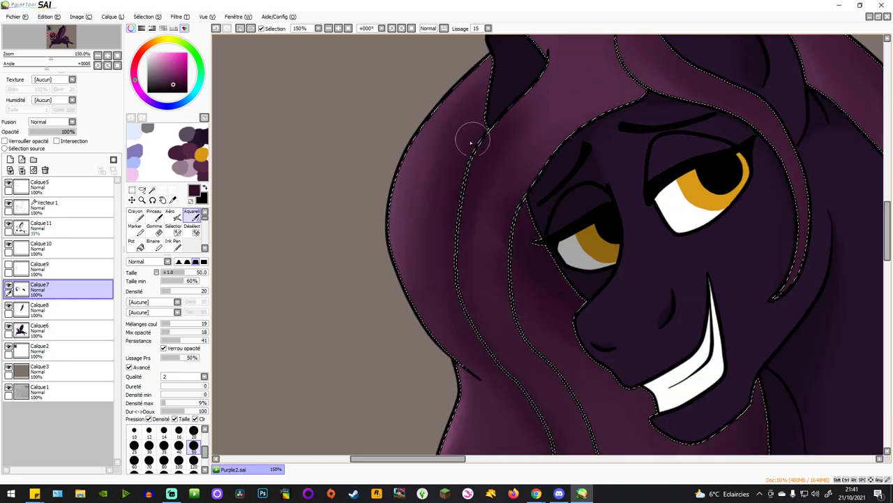
scroll(471, 143, "down", 2)
scroll(466, 162, "up", 2)
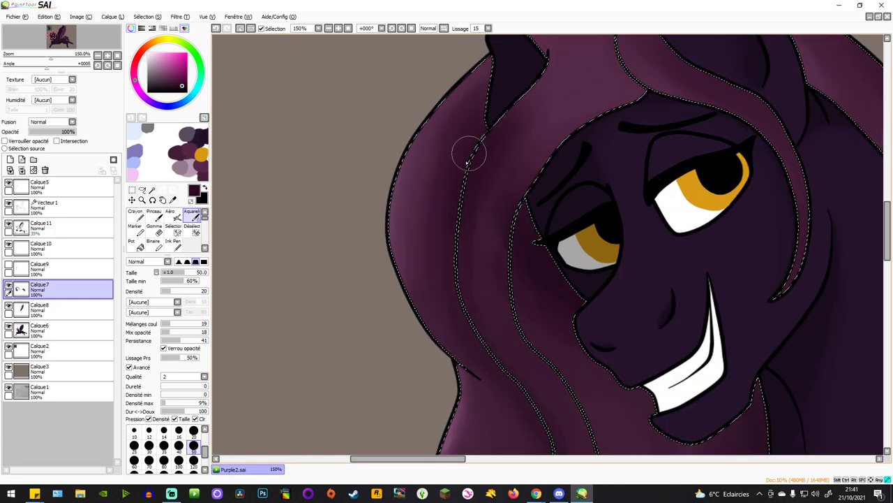
scroll(468, 162, "down", 2)
Deepen the shadows around the mane's spiral curl and its small lower tip with the near-black plum.
scroll(462, 257, "down", 2)
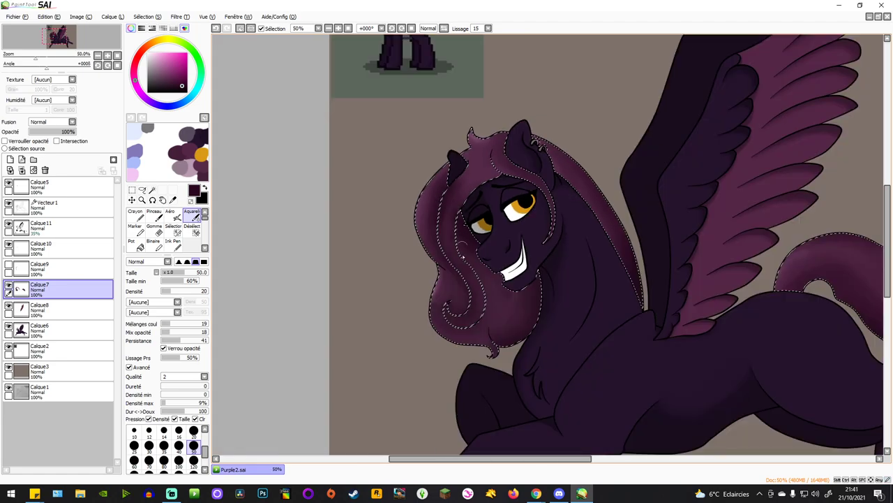
scroll(457, 300, "up", 5)
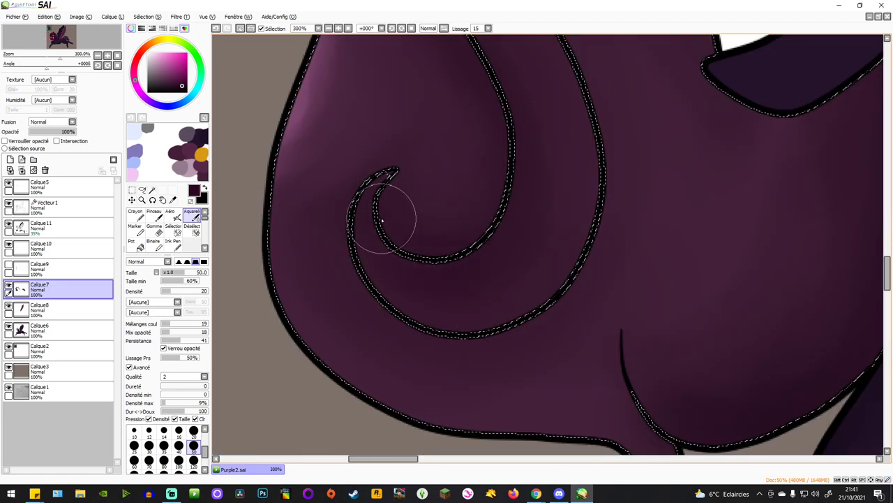
scroll(533, 119, "down", 2)
scroll(503, 247, "down", 1)
scroll(401, 247, "up", 3)
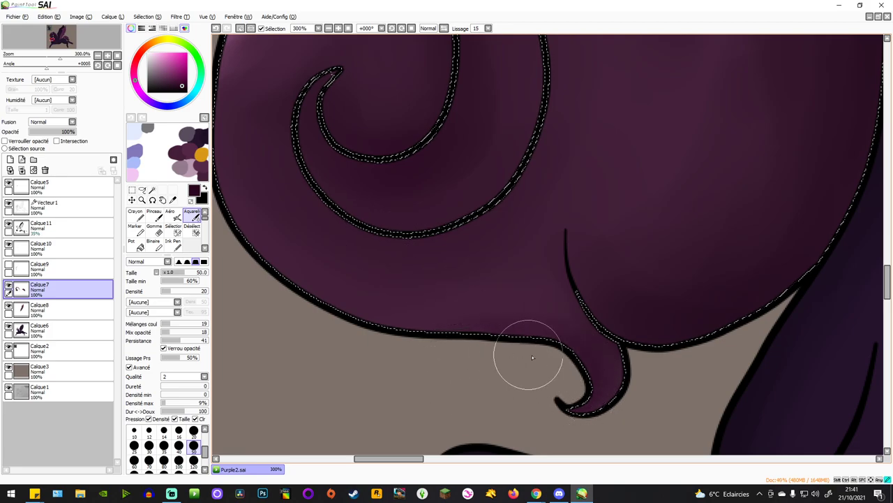
scroll(533, 357, "down", 2)
scroll(498, 323, "down", 1)
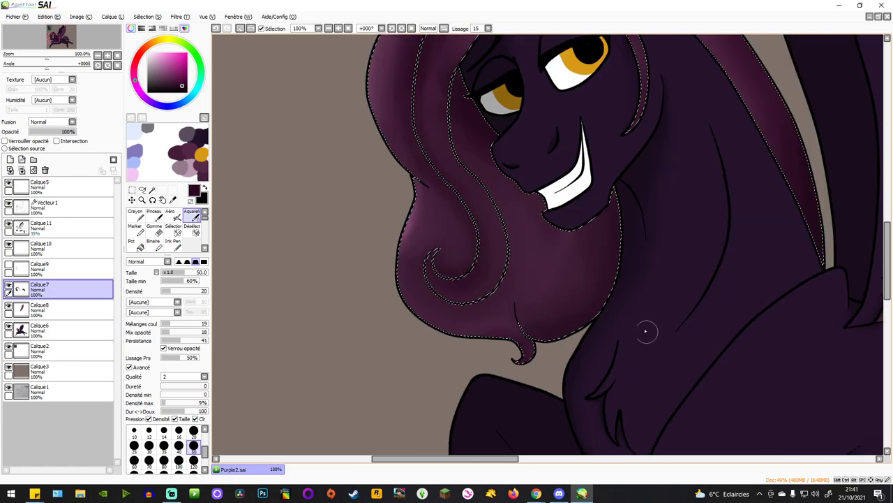
scroll(614, 279, "down", 4)
scroll(535, 207, "up", 3)
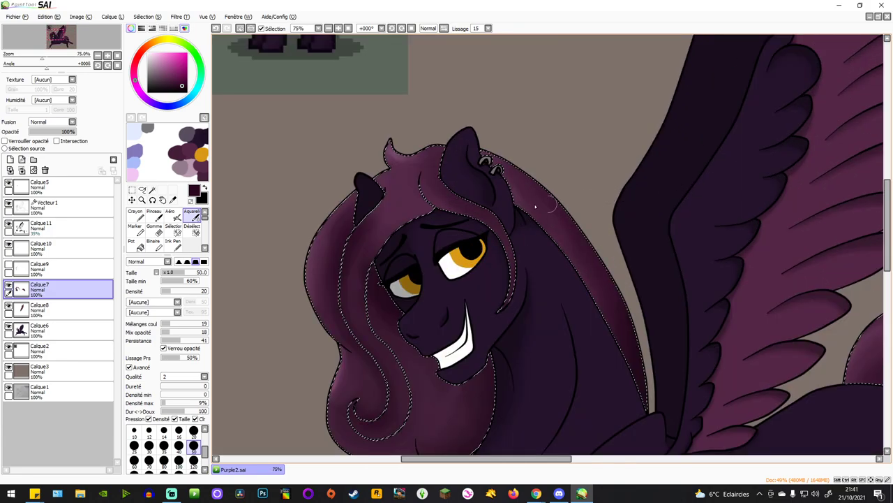
scroll(435, 205, "up", 1)
scroll(558, 259, "up", 2)
scroll(646, 333, "down", 1)
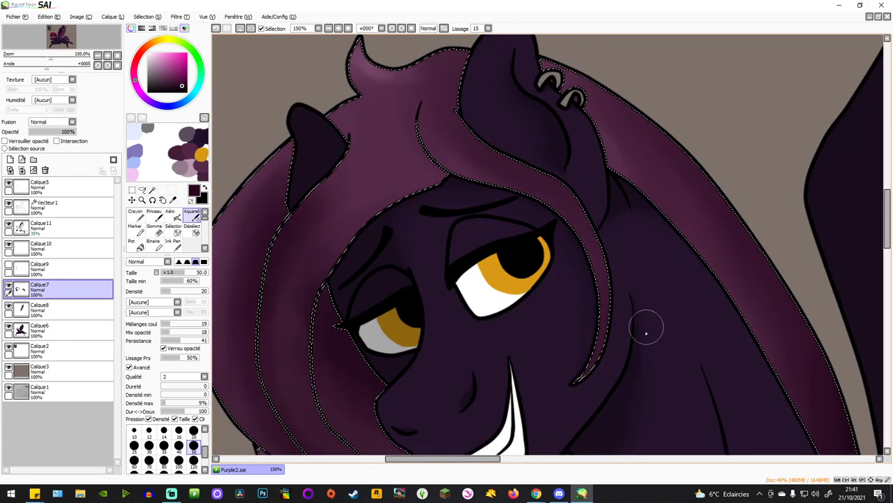
Examine the shading of the mane, face and tail up close and across the whole drawing.
scroll(647, 332, "up", 1)
scroll(606, 355, "up", 2)
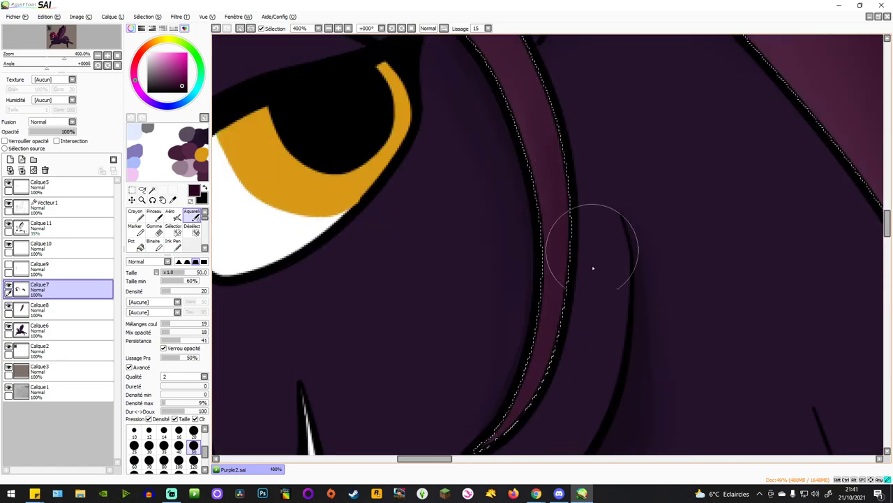
scroll(525, 318, "down", 4)
scroll(412, 289, "down", 1)
scroll(358, 208, "up", 1)
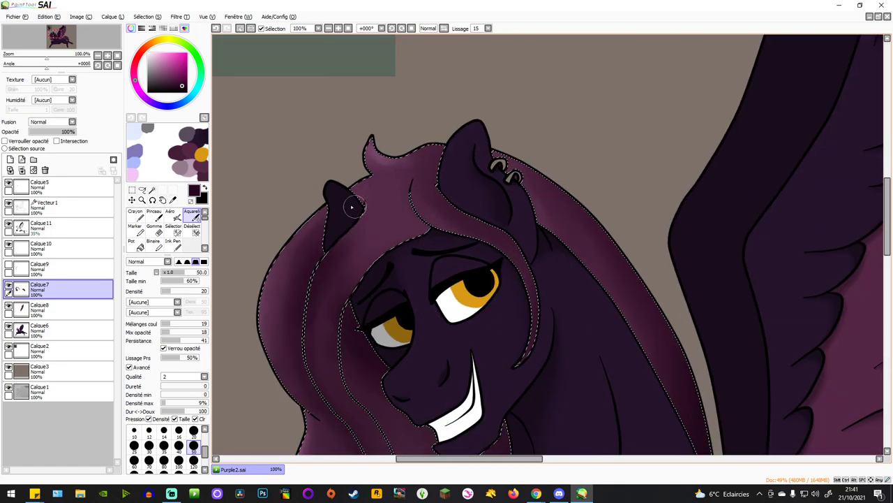
scroll(352, 207, "up", 3)
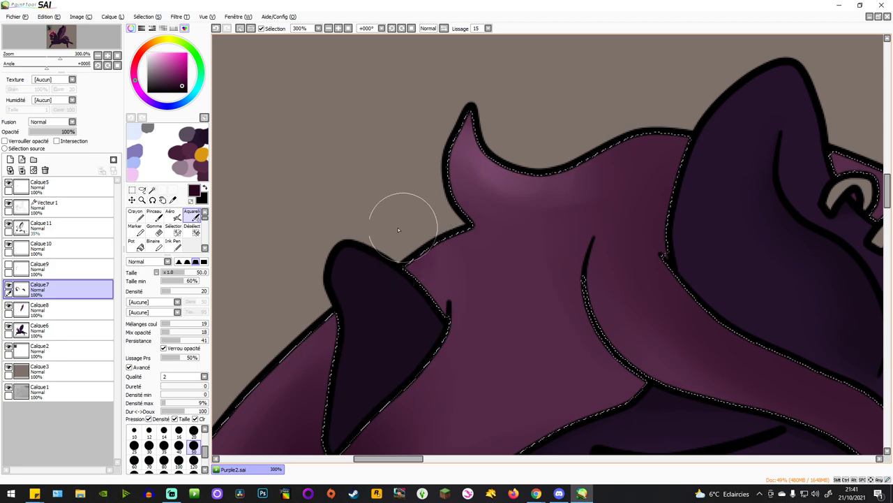
scroll(354, 206, "down", 3)
scroll(353, 215, "down", 2)
scroll(344, 283, "up", 2)
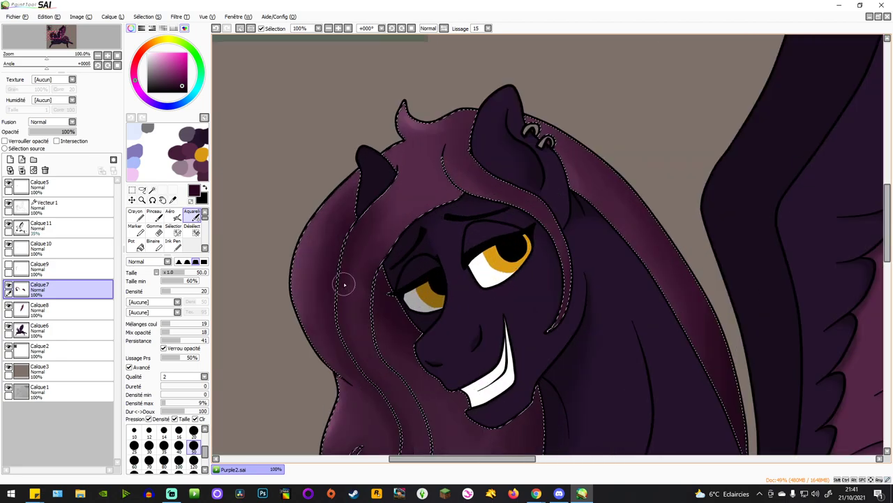
scroll(344, 284, "down", 3)
scroll(559, 353, "up", 3)
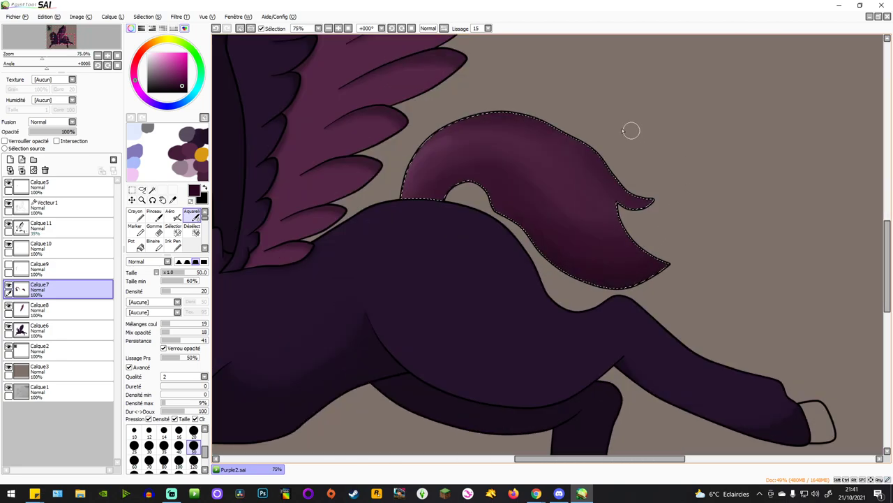
scroll(569, 101, "up", 1)
scroll(569, 161, "down", 5)
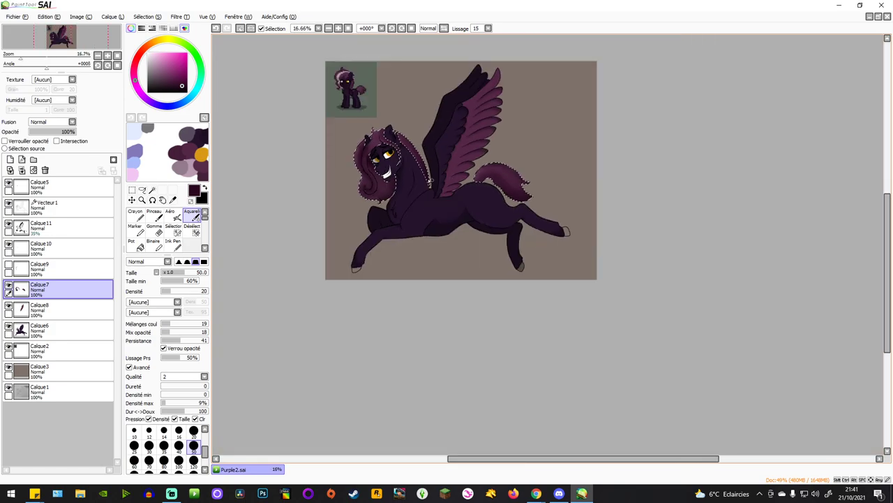
scroll(396, 112, "up", 2)
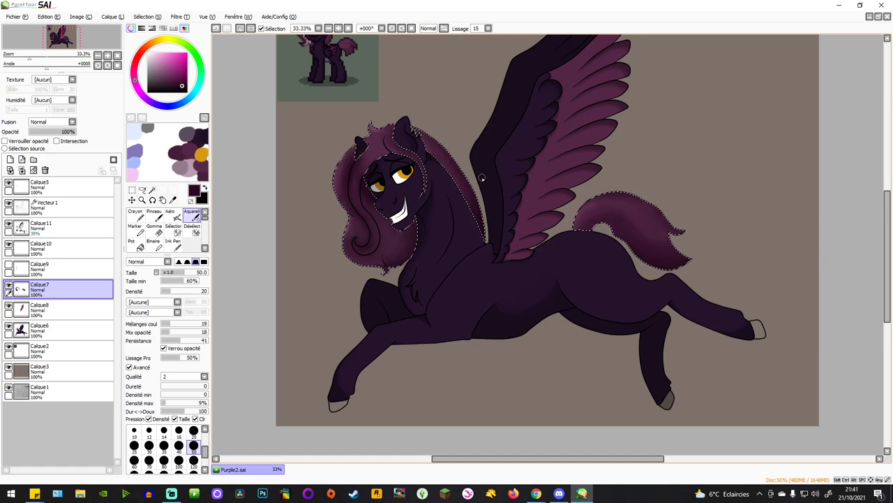
scroll(460, 200, "down", 1)
scroll(309, 183, "up", 2)
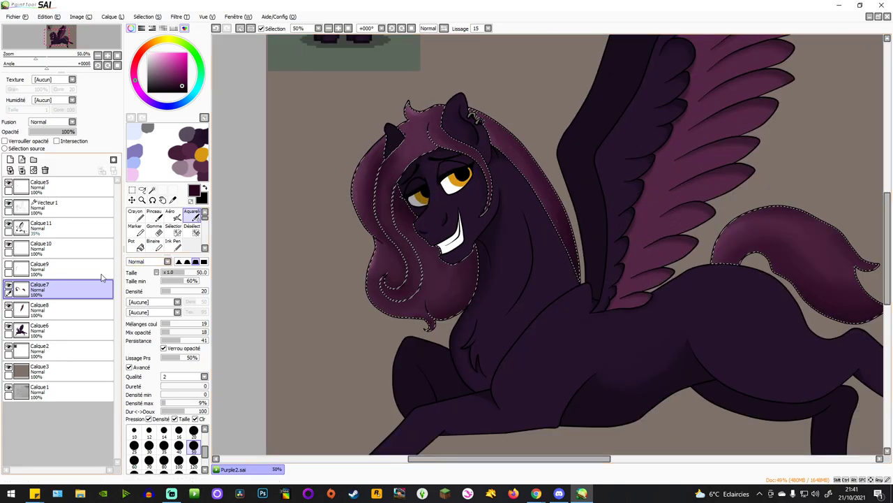
Clear the mane and tail selection, and make the light mane streak layer Calque9 active and visible.
left_click(132, 190)
key("ctrl+d")
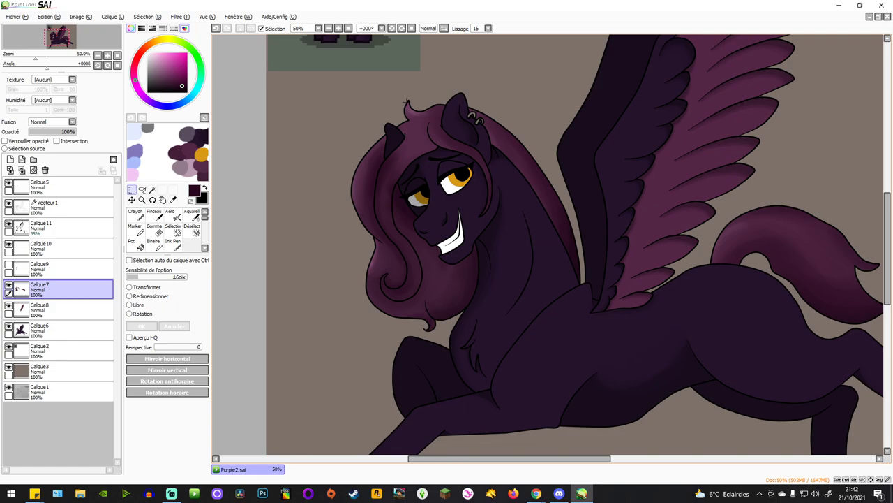
left_click(32, 269)
left_click(9, 267)
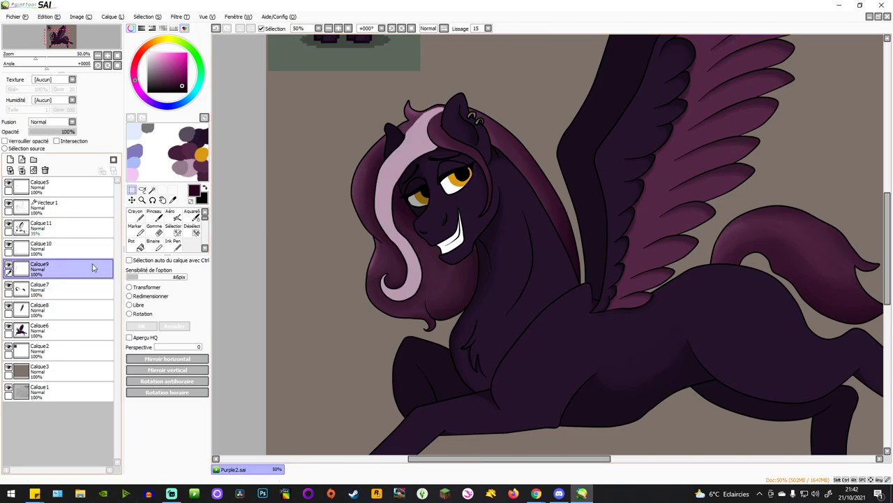
Select the mane's front locks from the Vecteur1 line art with the magic wand, and return to Calque9 with the Aquarelle brush.
left_click(46, 204)
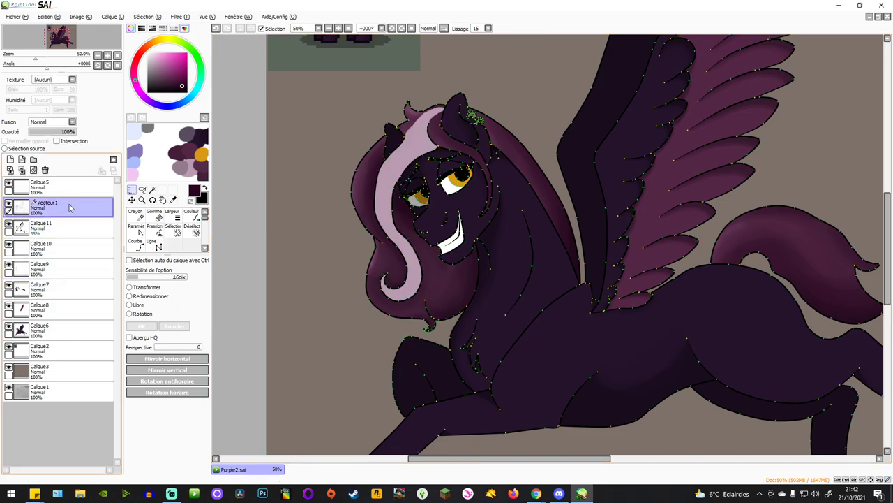
left_click(152, 190)
left_click(422, 158)
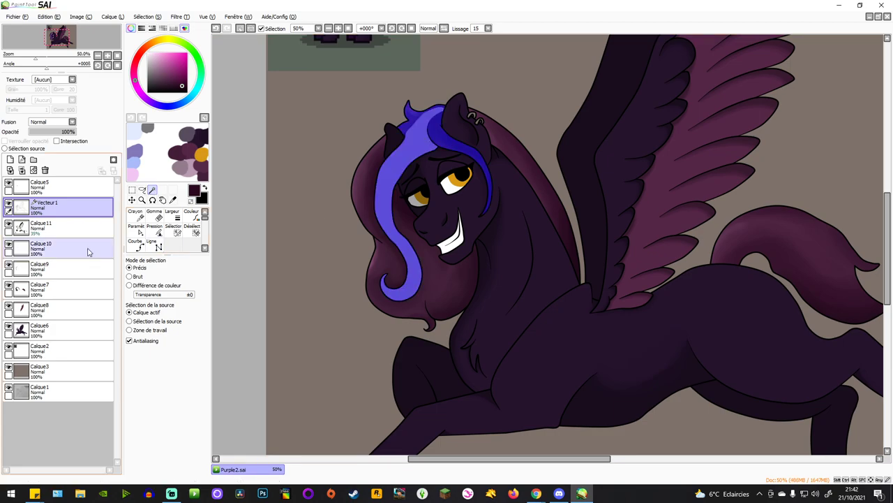
left_click(56, 272)
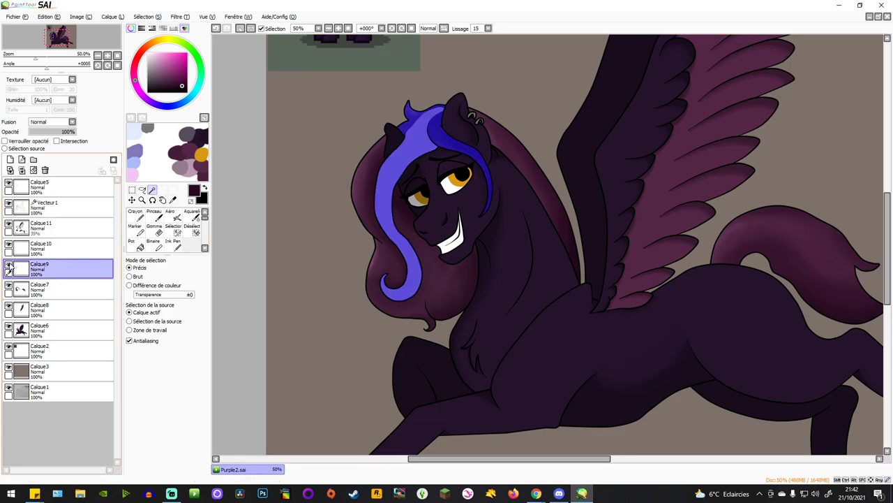
left_click(192, 216)
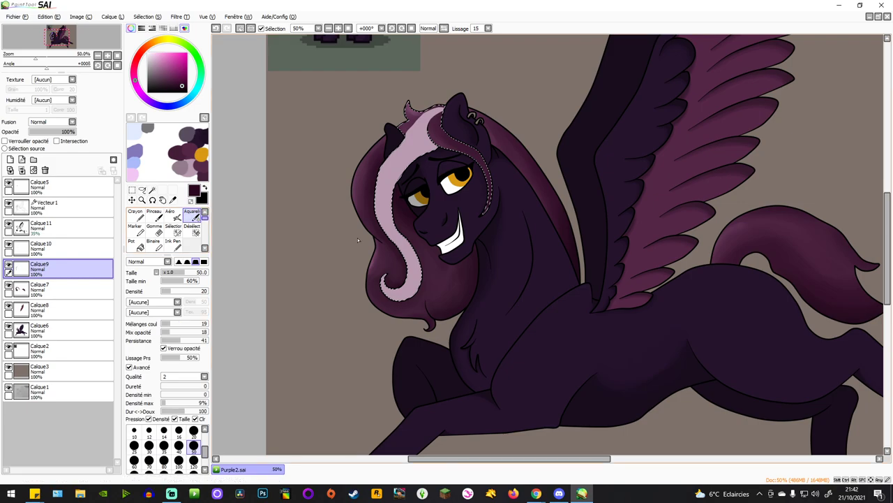
Shade the light streak's inner edge above the partly covered eye in greyish mauve with the Aquarelle brush at size 50.
scroll(398, 153, "up", 2)
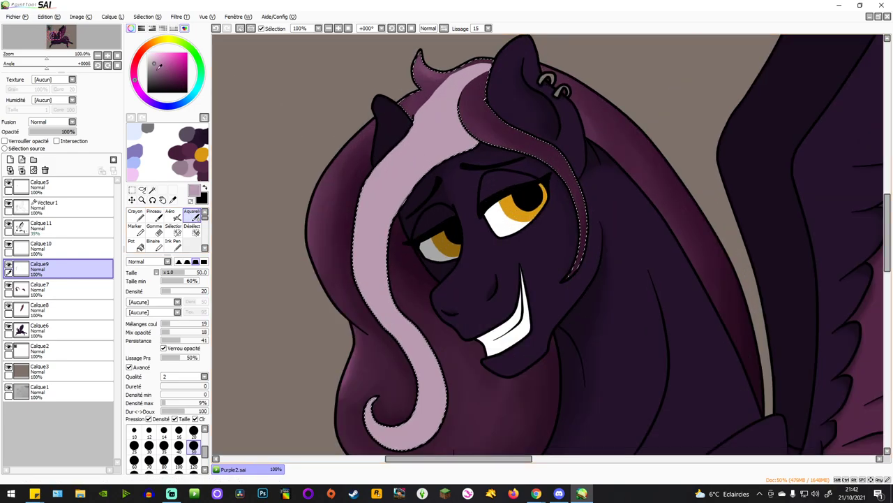
left_click(193, 460)
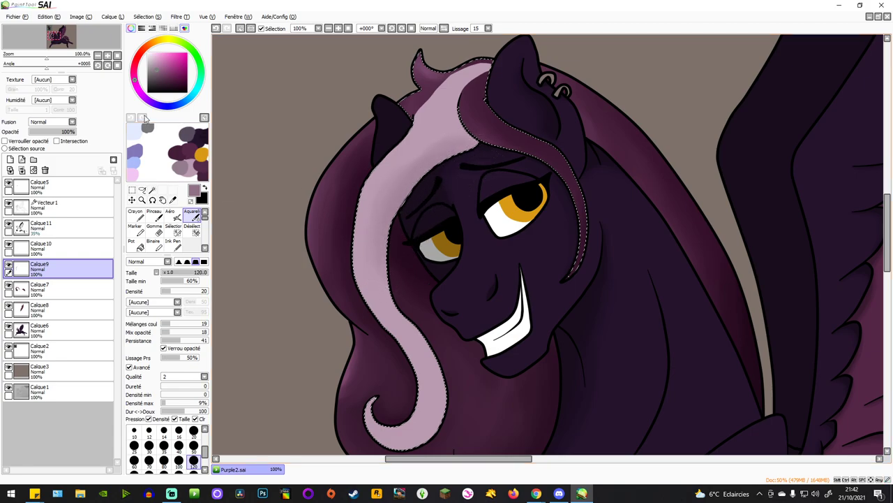
left_click(193, 446)
mouse_move(444, 163)
left_mouse_down()
mouse_move(394, 201)
mouse_move(428, 168)
mouse_move(392, 213)
left_mouse_up()
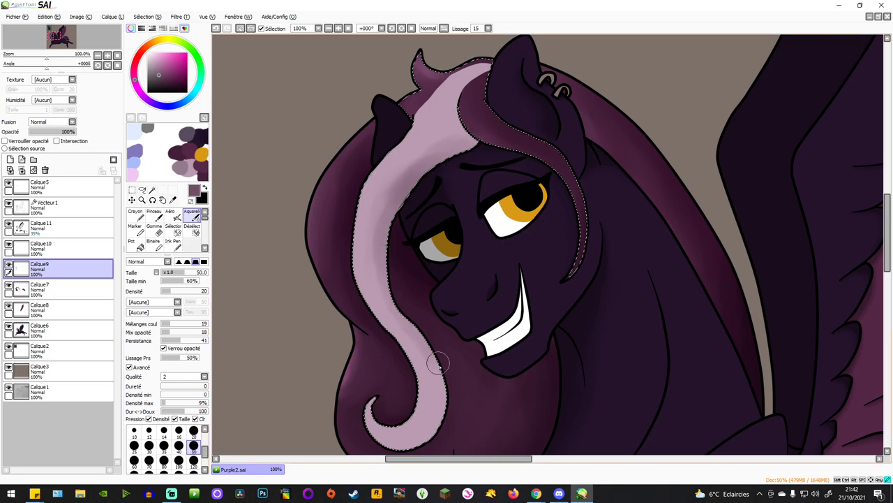
Shade the light streak's spiral curl and extend the greyish mauve shadow along its inner edge up to the forehead.
scroll(407, 358, "down", 2)
scroll(388, 391, "up", 2)
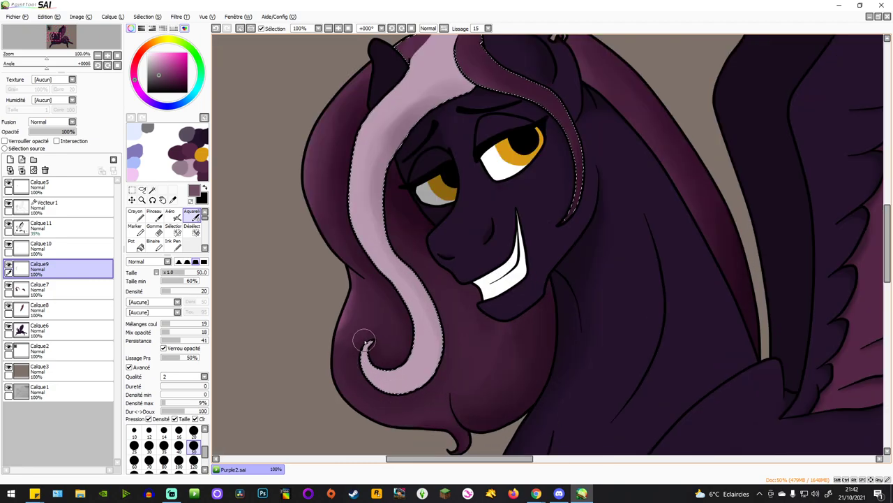
left_click_drag(363, 342, 362, 375)
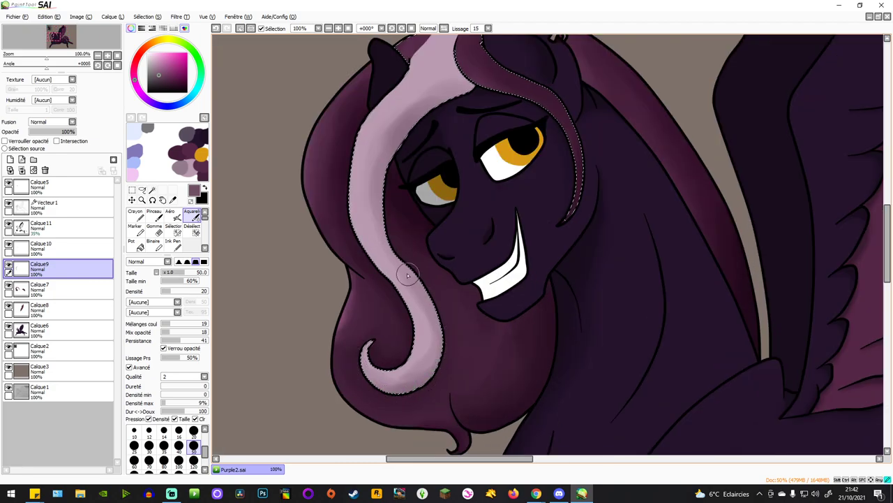
mouse_move(376, 194)
left_mouse_down()
mouse_move(394, 121)
mouse_move(441, 96)
left_mouse_up()
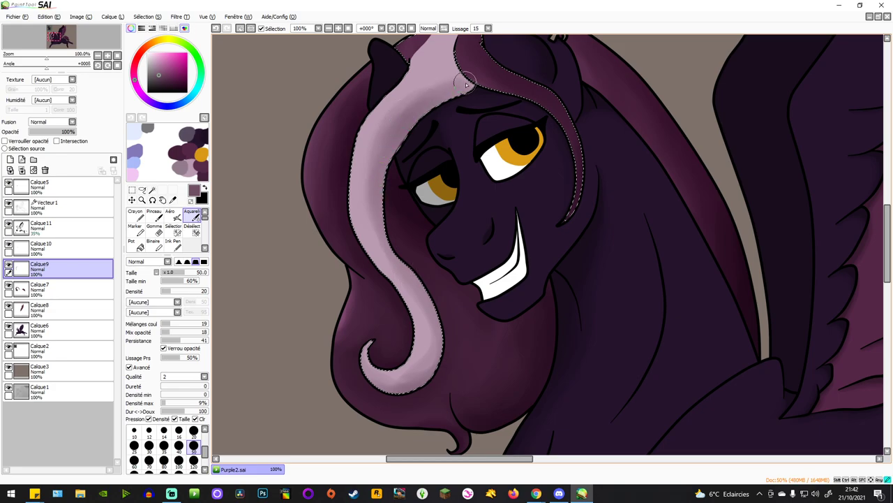
Darken the light streak's outer edge at the top of the head with mauve and plum, using brush size 20.
scroll(419, 148, "up", 5)
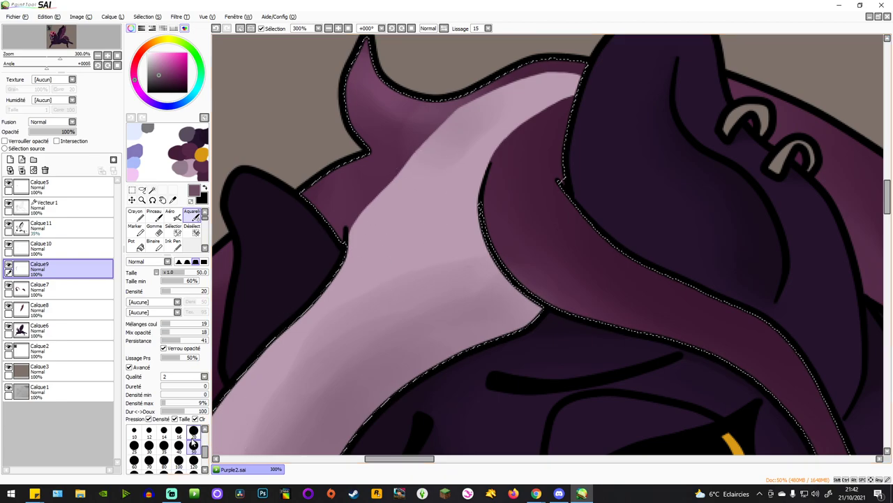
left_click(193, 430)
left_click_drag(463, 119, 510, 95)
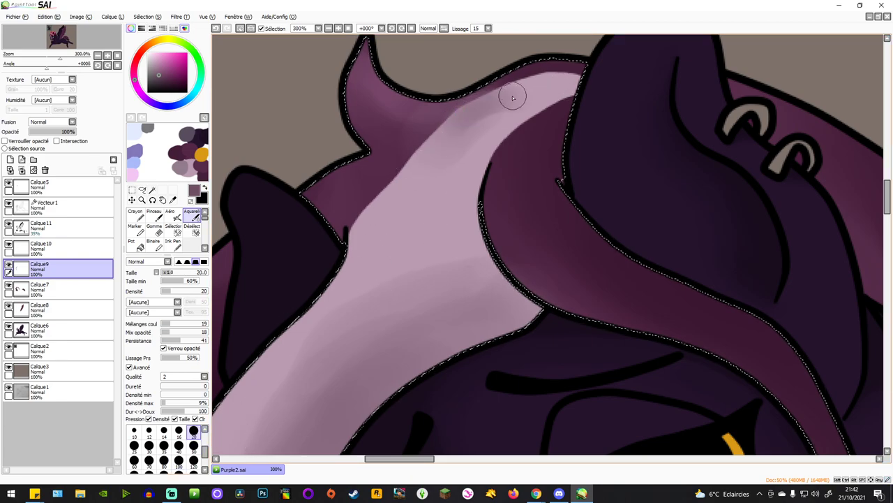
right_click(571, 70)
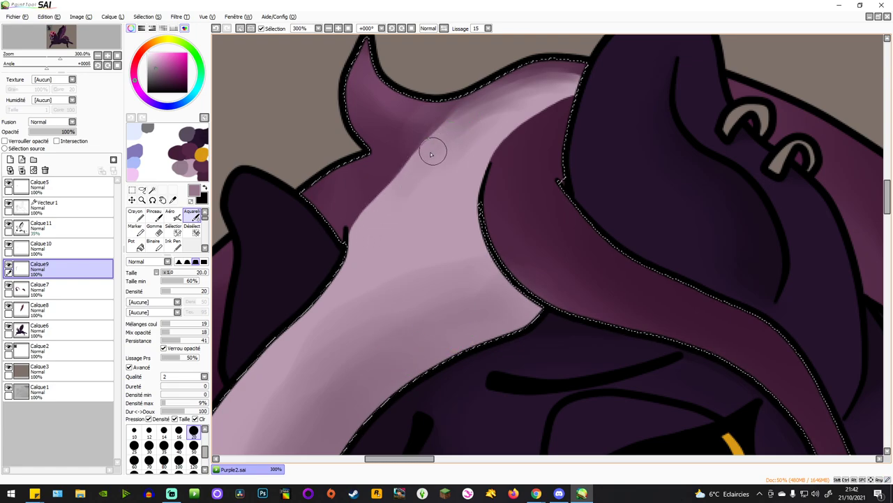
left_click_drag(421, 151, 403, 174)
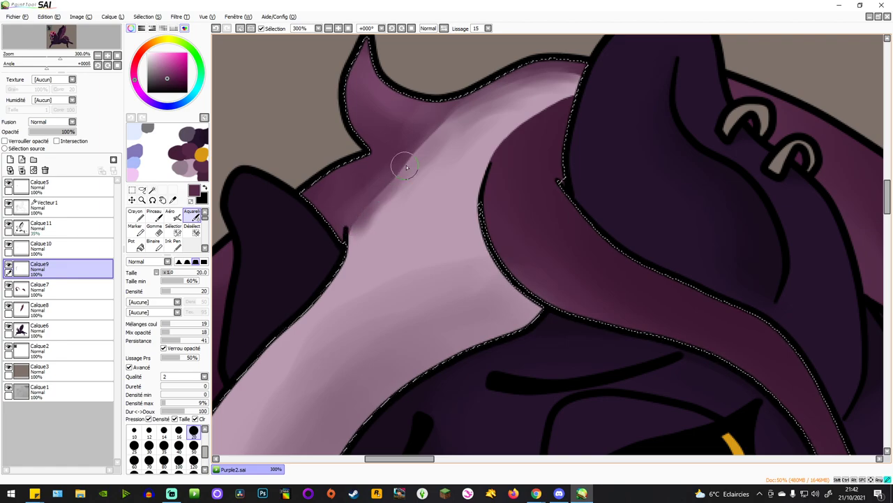
Soften the light streak's top edges into the surrounding plum hair with the Flou brush at size 20.
scroll(150, 244, "down", 3)
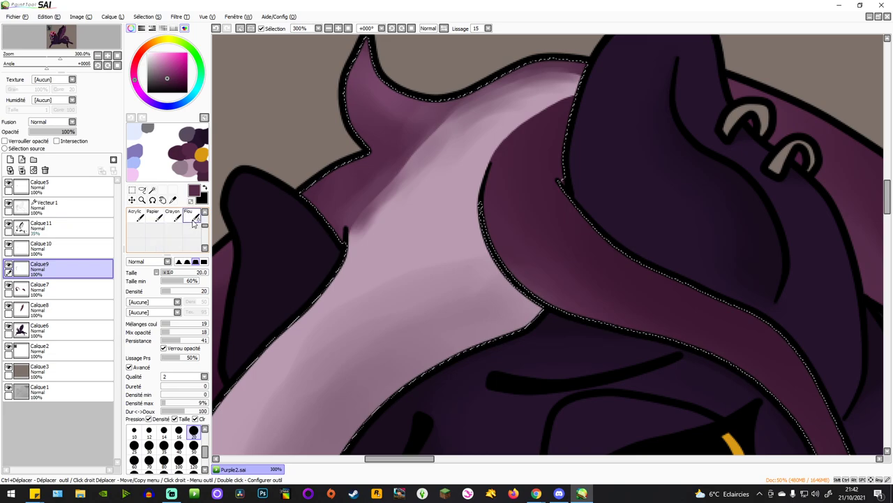
left_click(192, 216)
left_click(193, 393)
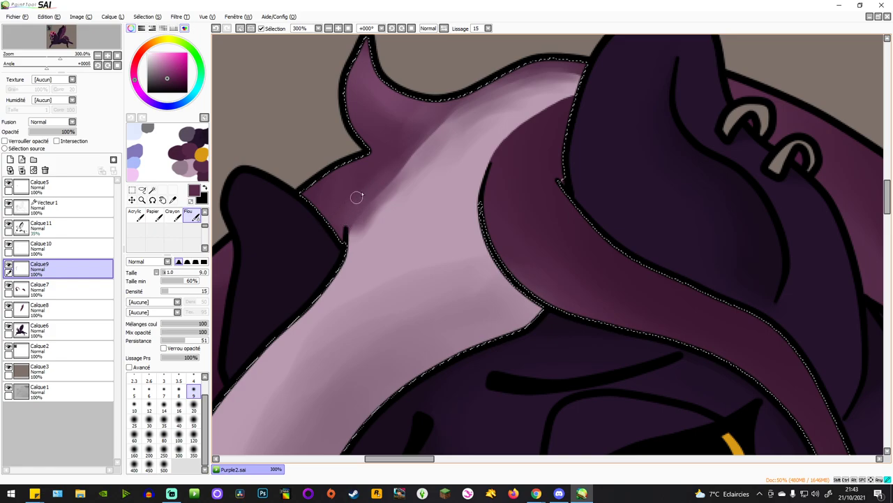
left_click(193, 405)
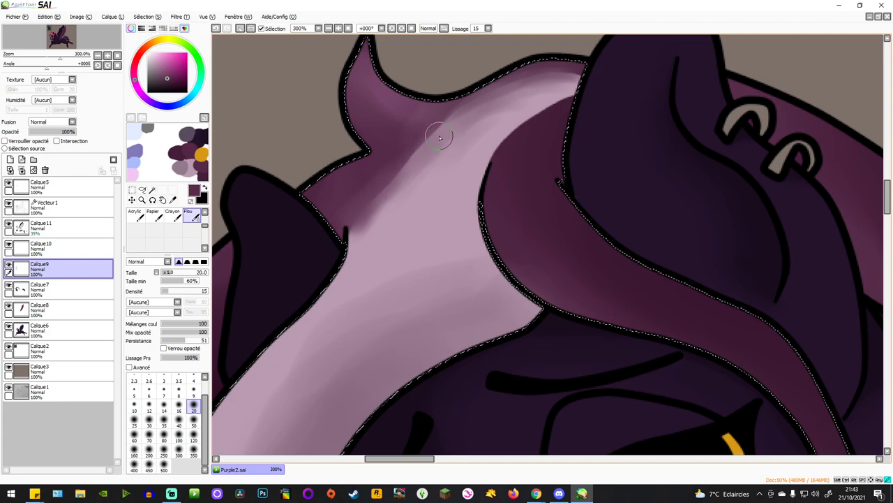
left_click_drag(439, 138, 480, 101)
mouse_move(568, 75)
left_mouse_down()
mouse_move(495, 84)
mouse_move(574, 75)
left_mouse_up()
mouse_move(537, 128)
left_mouse_down()
mouse_move(561, 105)
mouse_move(522, 122)
mouse_move(500, 148)
mouse_move(604, 94)
mouse_move(535, 74)
left_mouse_up()
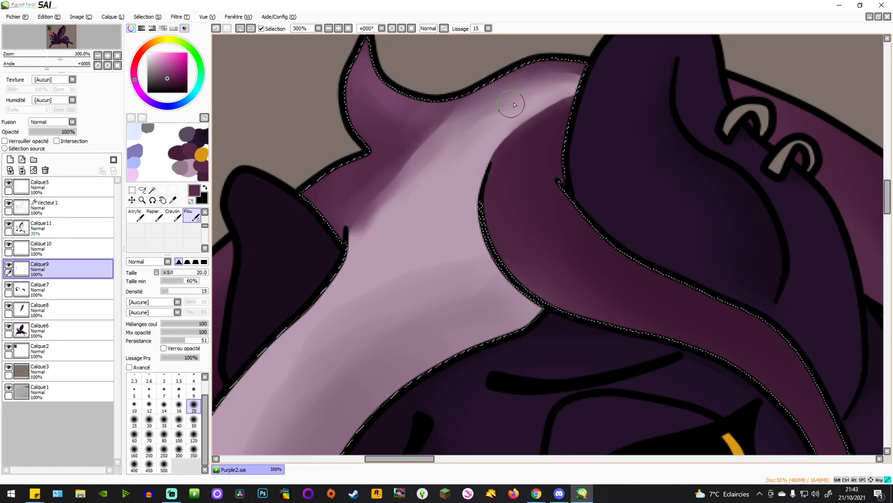
mouse_move(515, 104)
left_mouse_down()
mouse_move(587, 88)
mouse_move(566, 70)
mouse_move(575, 72)
mouse_move(538, 67)
mouse_move(451, 142)
mouse_move(430, 139)
mouse_move(400, 160)
mouse_move(388, 192)
mouse_move(365, 194)
left_mouse_up()
Deepen the shadow on the light streak's inner edge along the forehead in greyish mauve with the Aquarelle brush at size 50.
scroll(365, 194, "down", 3)
scroll(347, 266, "up", 2)
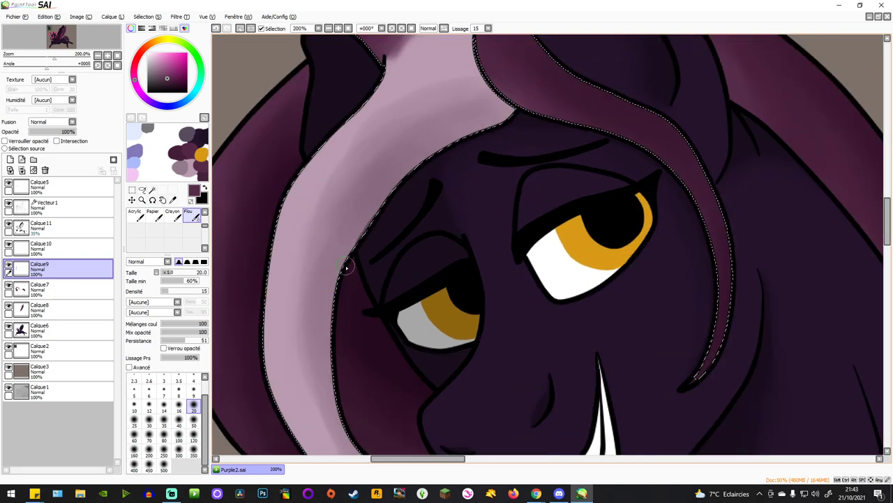
left_click(193, 434)
scroll(190, 234, "up", 2)
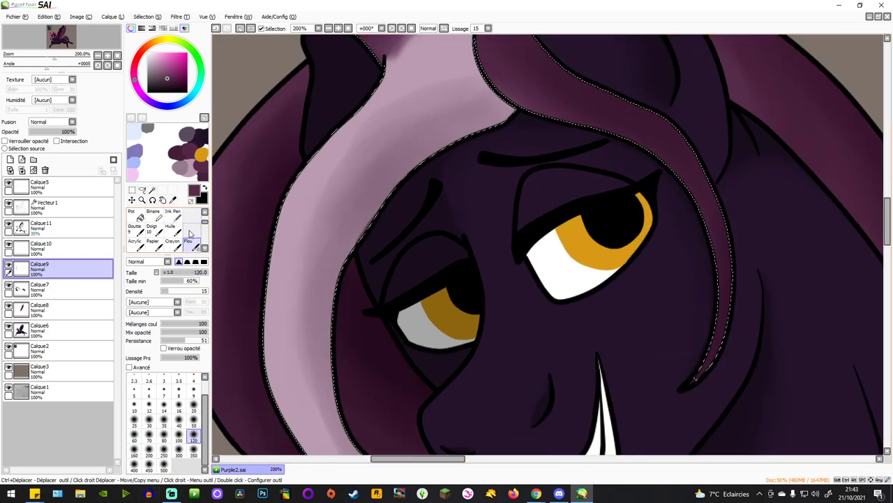
scroll(190, 234, "up", 3)
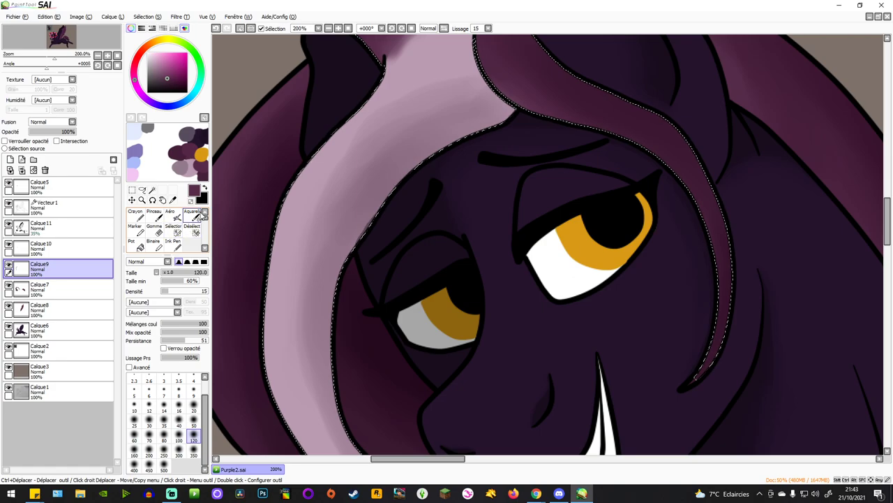
left_click(200, 213)
right_click(183, 167)
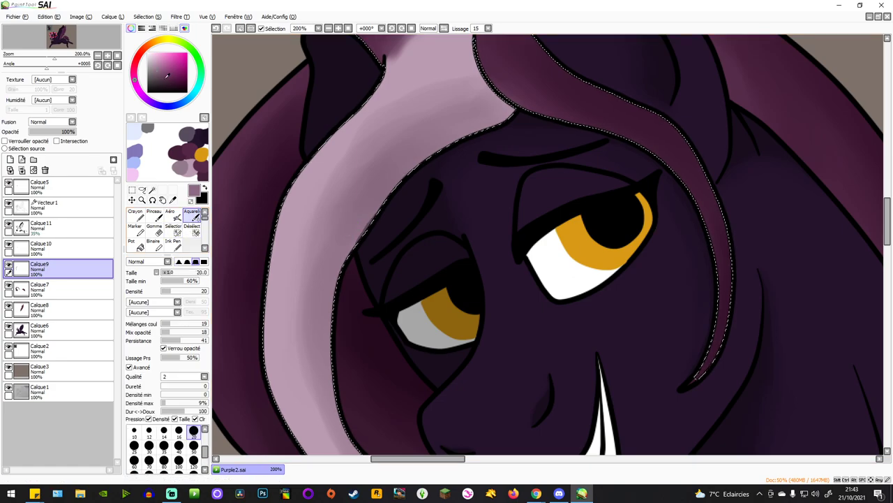
left_click(166, 78)
left_click(159, 74)
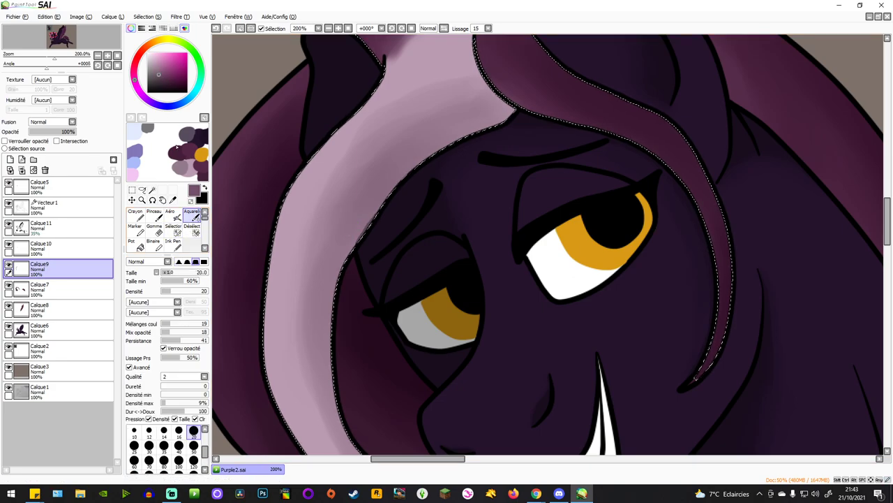
left_click(193, 446)
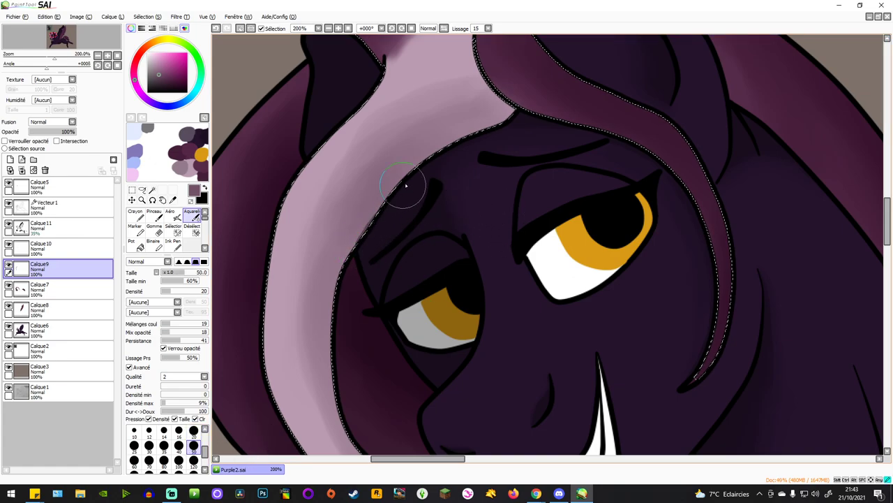
mouse_move(353, 255)
left_mouse_down()
mouse_move(413, 174)
mouse_move(368, 225)
mouse_move(453, 157)
mouse_move(403, 190)
mouse_move(522, 120)
mouse_move(494, 145)
mouse_move(513, 131)
left_mouse_up()
scroll(468, 157, "down", 3)
scroll(460, 222, "up", 2)
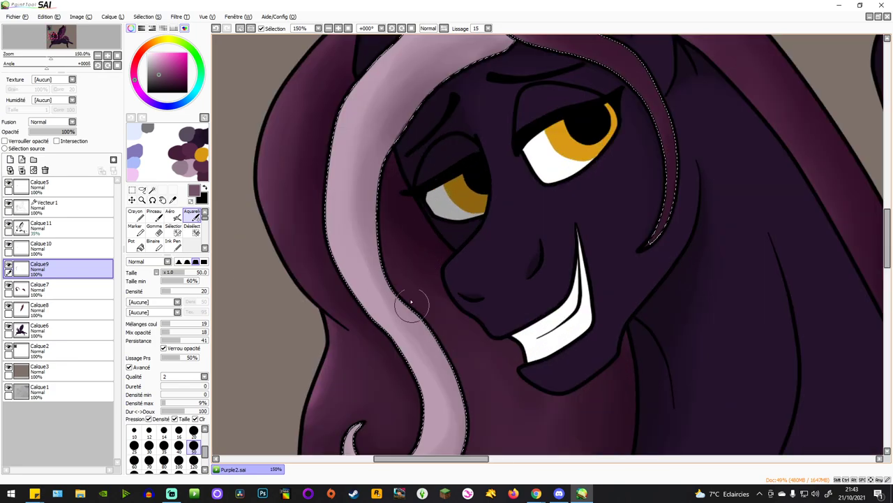
Blend the shading in the light streak's spiral curl with mauve sampled from it, using the Aquarelle brush at size 30.
scroll(437, 307, "down", 3)
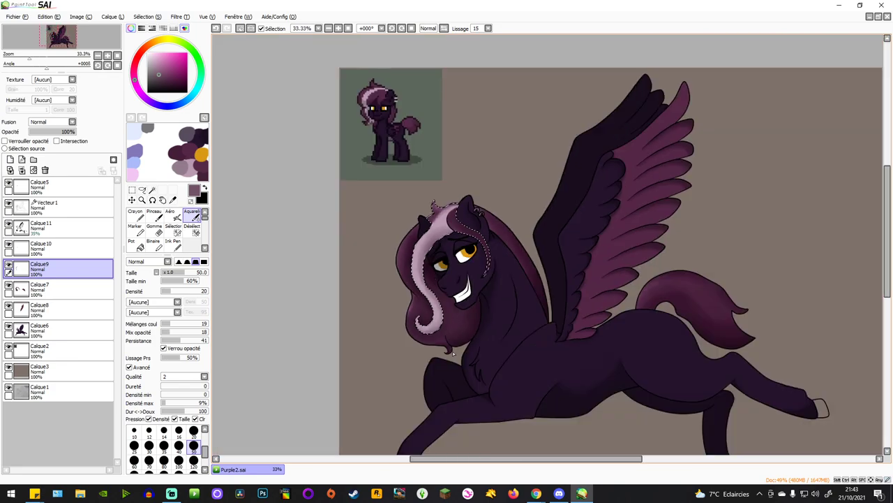
scroll(437, 344, "up", 3)
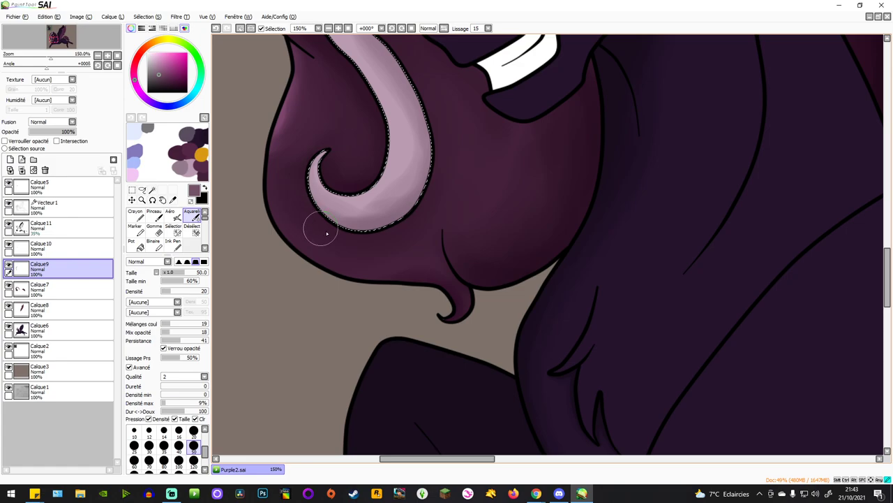
right_click(347, 204)
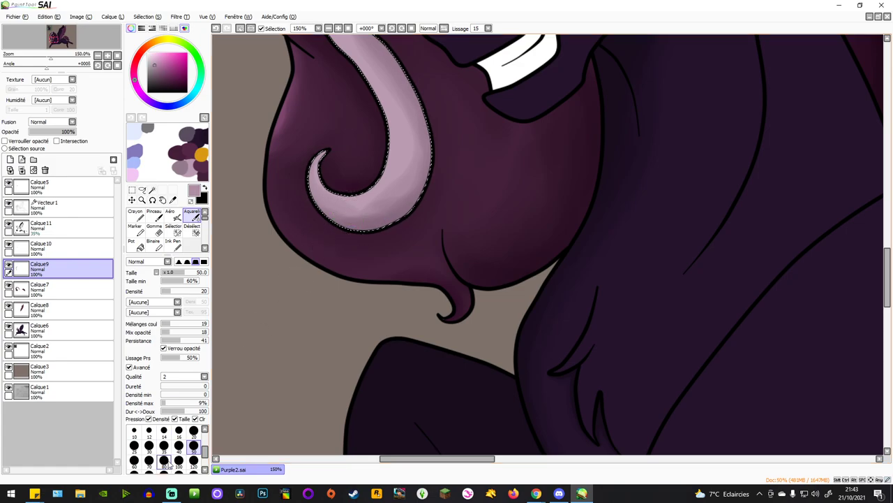
left_click(148, 445)
scroll(329, 180, "up", 1)
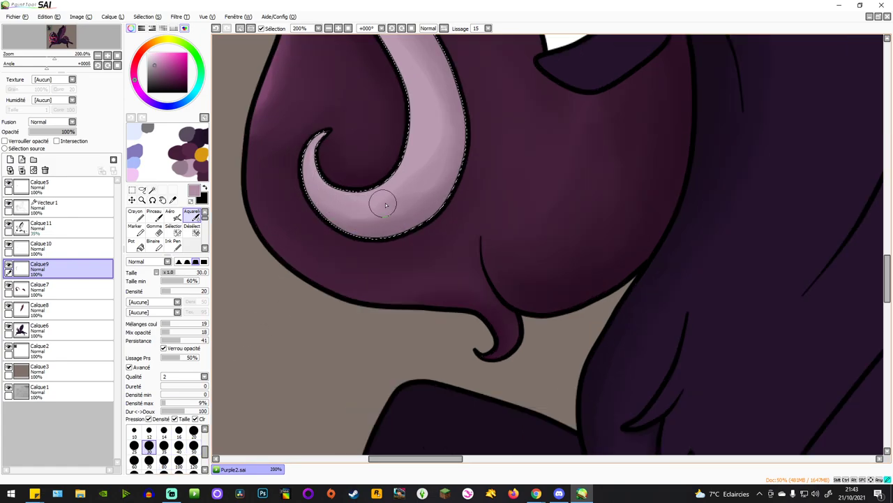
scroll(423, 178, "down", 3)
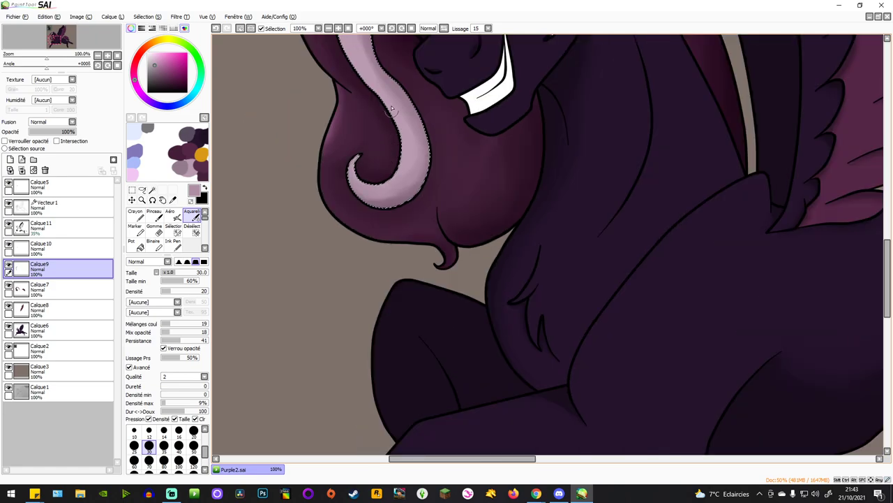
scroll(441, 223, "up", 3)
scroll(396, 133, "down", 2)
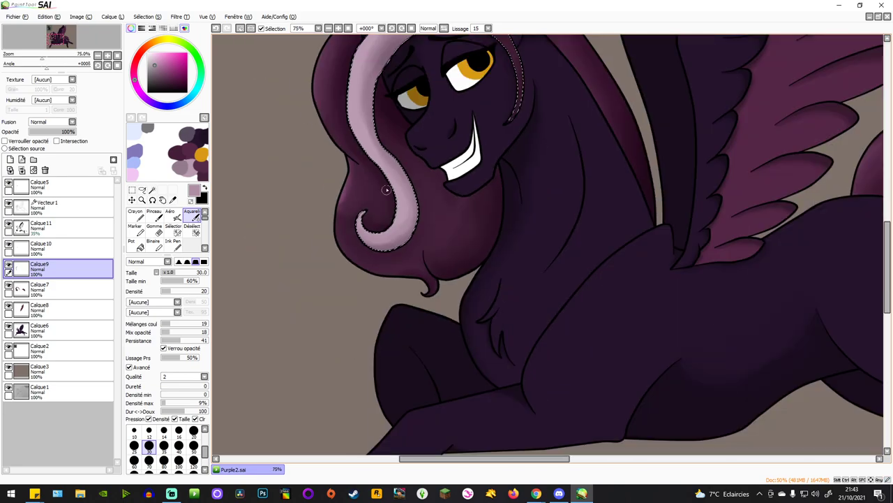
Smooth the mauve shading along the length of the light streak, from above the curl up to the top of the head.
scroll(372, 105, "up", 1)
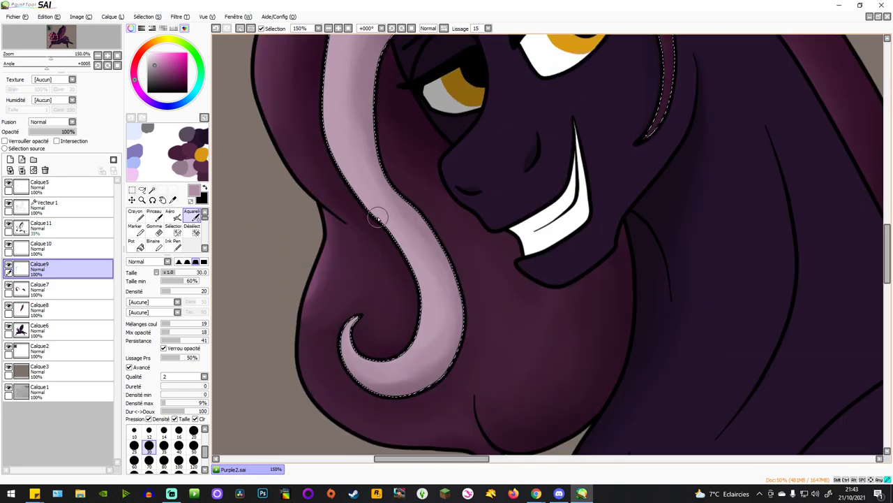
scroll(373, 222, "down", 2)
scroll(356, 153, "up", 2)
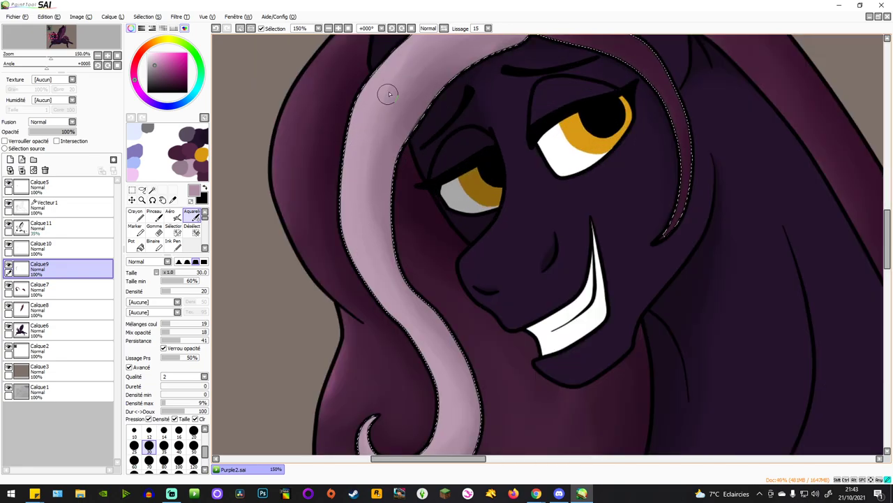
scroll(342, 189, "down", 2)
scroll(368, 111, "up", 2)
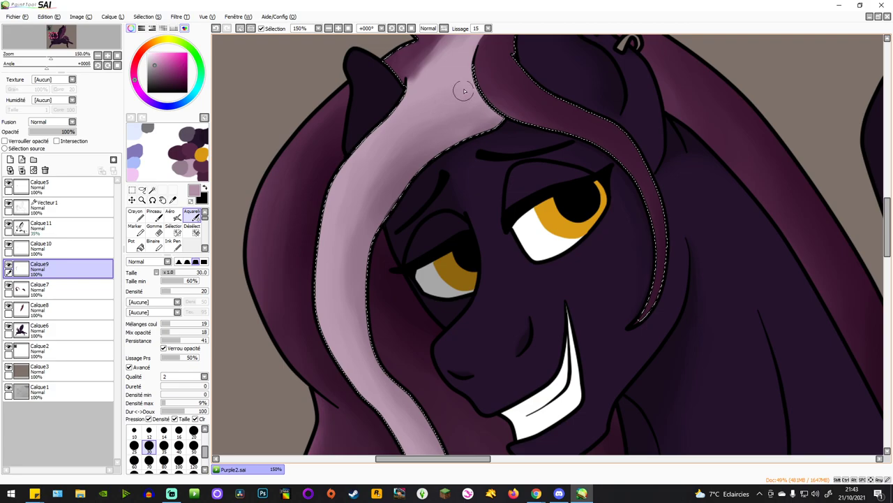
scroll(368, 170, "down", 1)
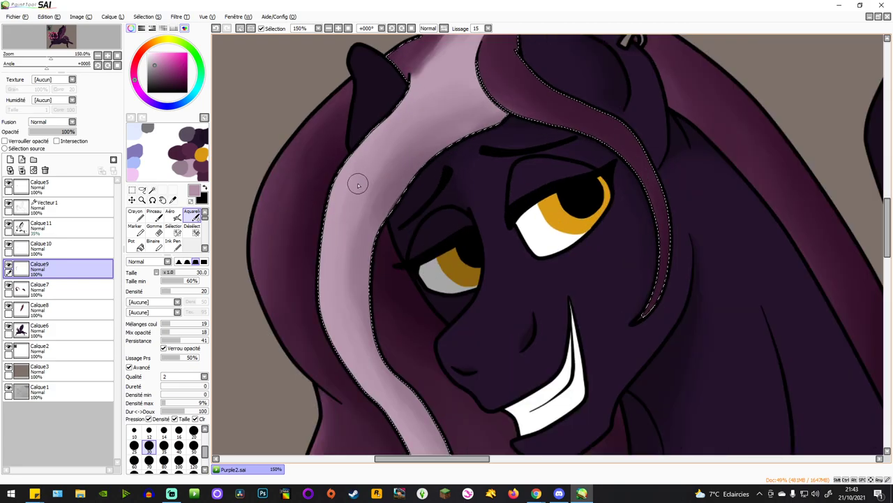
scroll(353, 178, "down", 1)
scroll(346, 175, "up", 2)
Paint a very pale pink highlight along the light streak's outer edge where it bends below the ear.
left_click(153, 57)
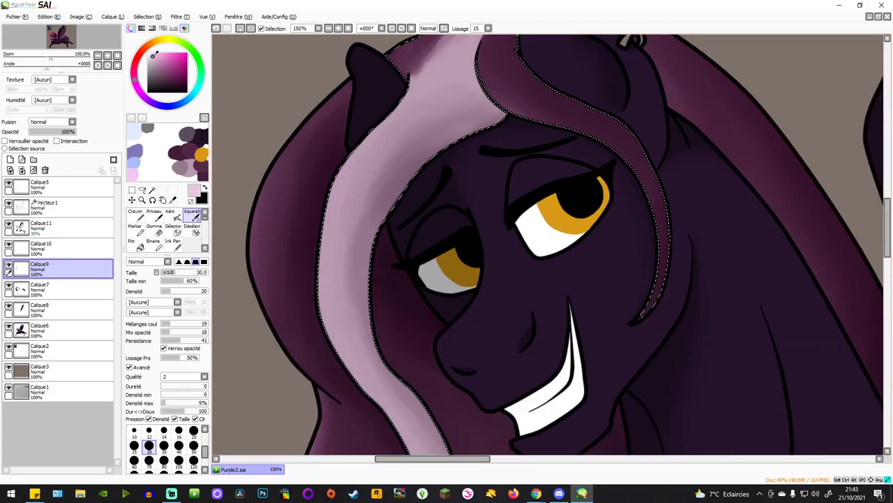
mouse_move(369, 145)
left_mouse_down()
mouse_move(344, 172)
mouse_move(328, 197)
left_mouse_up()
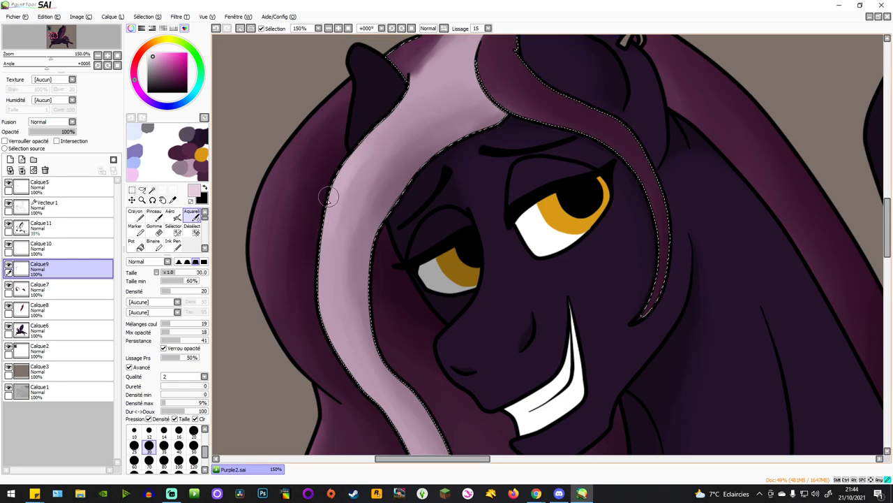
left_click(150, 53)
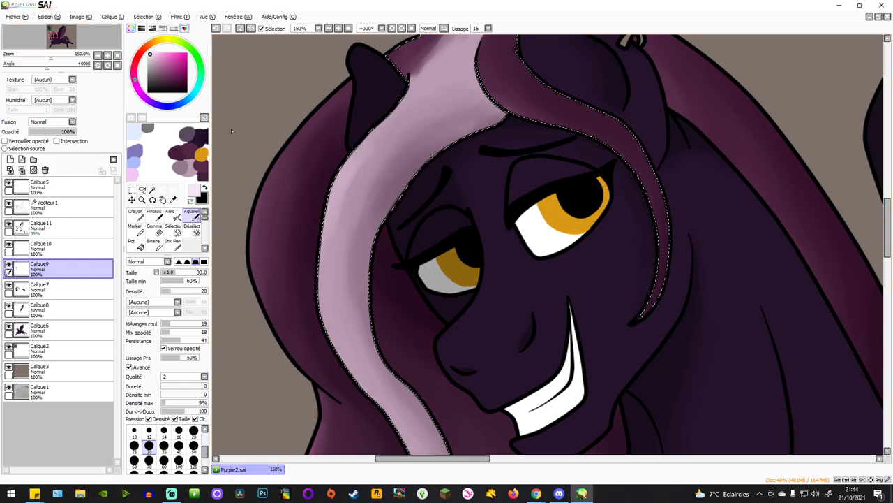
mouse_move(347, 203)
left_mouse_down()
mouse_move(328, 220)
mouse_move(321, 279)
left_mouse_up()
left_click_drag(353, 149, 323, 272)
scroll(312, 202, "down", 2)
scroll(311, 201, "up", 1)
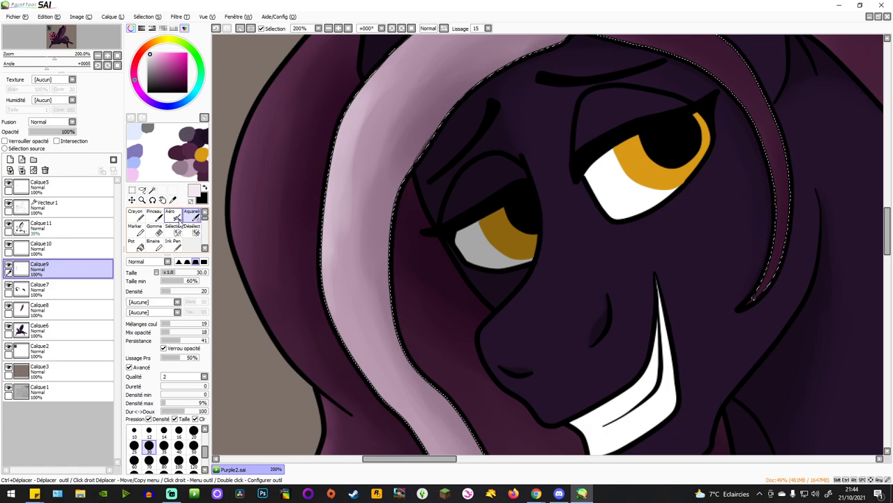
Blend the pale highlight into the light streak with mauve sampled from the streak beside it.
right_click(379, 120)
mouse_move(381, 112)
left_mouse_down()
mouse_move(355, 156)
mouse_move(368, 113)
mouse_move(336, 277)
mouse_move(338, 327)
mouse_move(359, 109)
mouse_move(421, 53)
left_mouse_up()
scroll(360, 134, "down", 4)
scroll(358, 204, "up", 3)
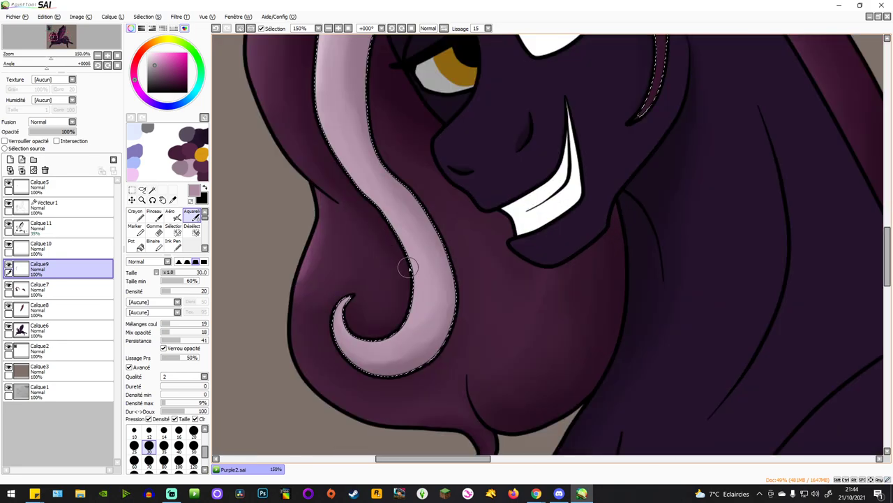
scroll(395, 255, "down", 4)
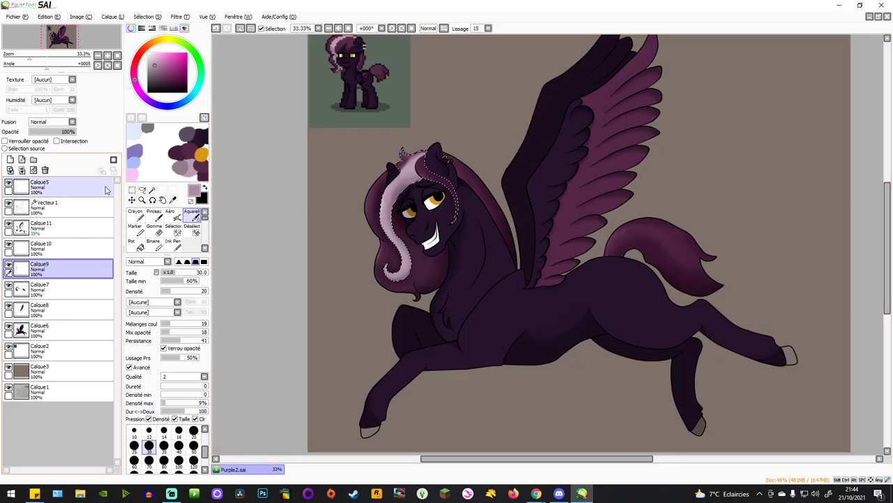
scroll(440, 192, "up", 7)
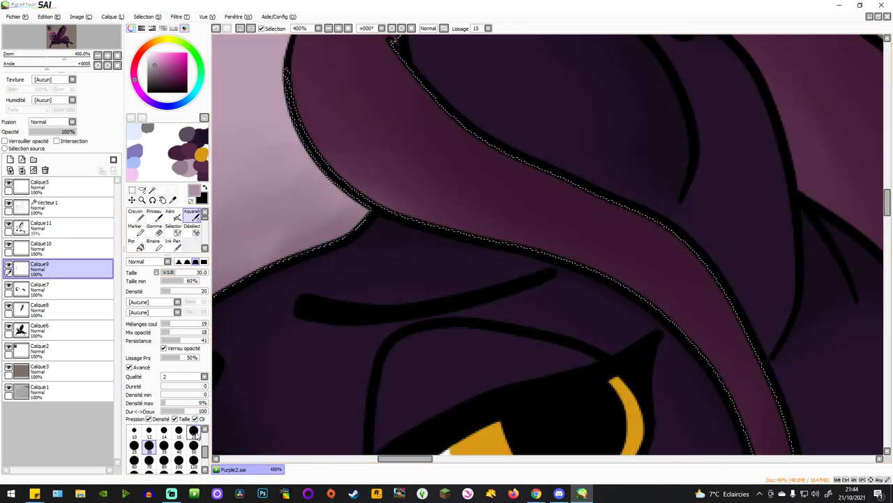
left_click(160, 241)
scroll(410, 101, "up", 1)
scroll(339, 128, "down", 3)
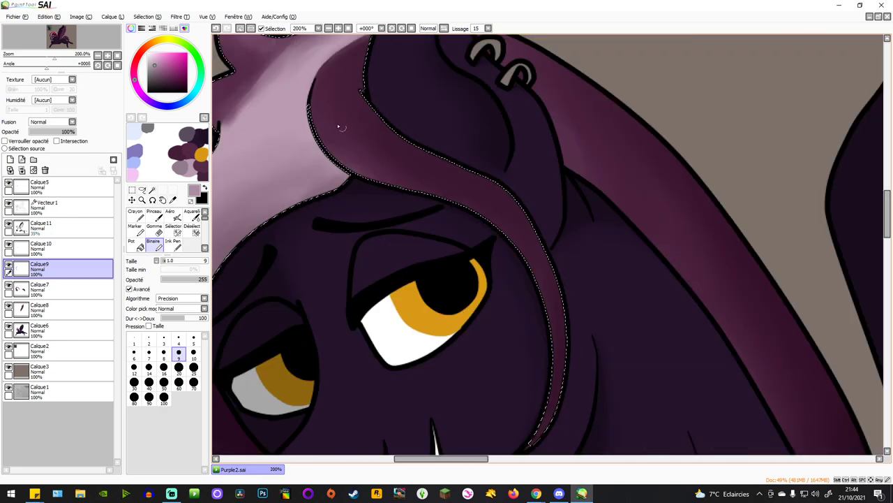
scroll(321, 105, "up", 3)
left_click_drag(326, 110, 312, 146)
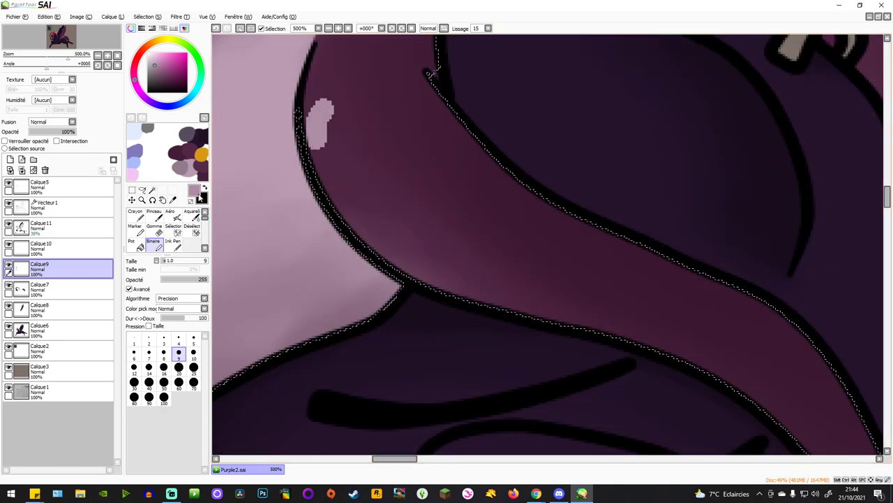
left_click(157, 232)
key("ctrl+z")
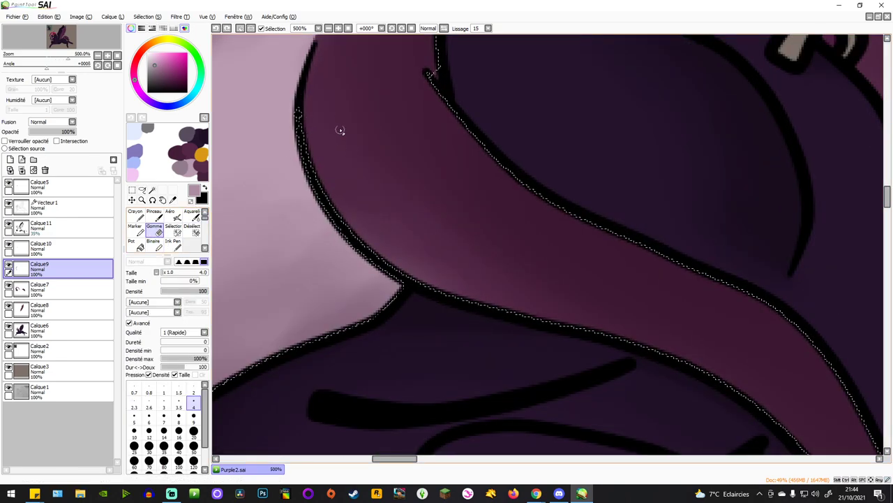
Clean stray colour off the plum strand and its outline above the forehead with the Gomme eraser at sizes 9 and 20.
left_click(193, 417)
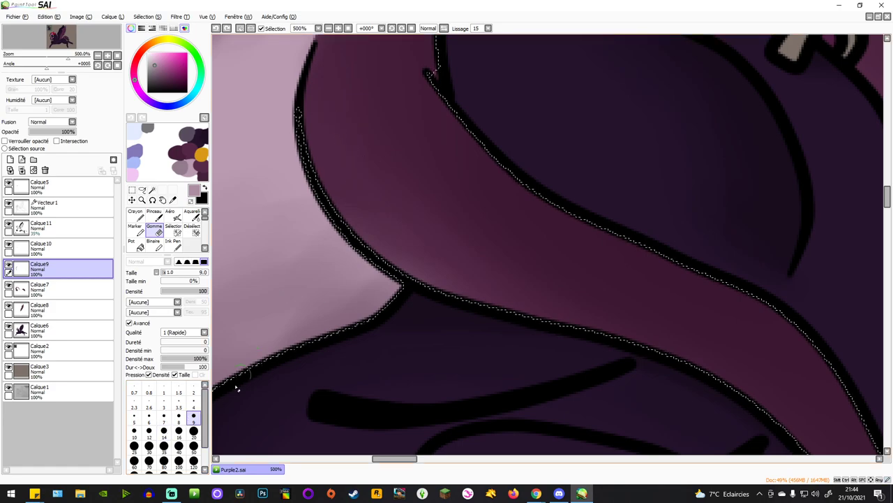
left_click(194, 431)
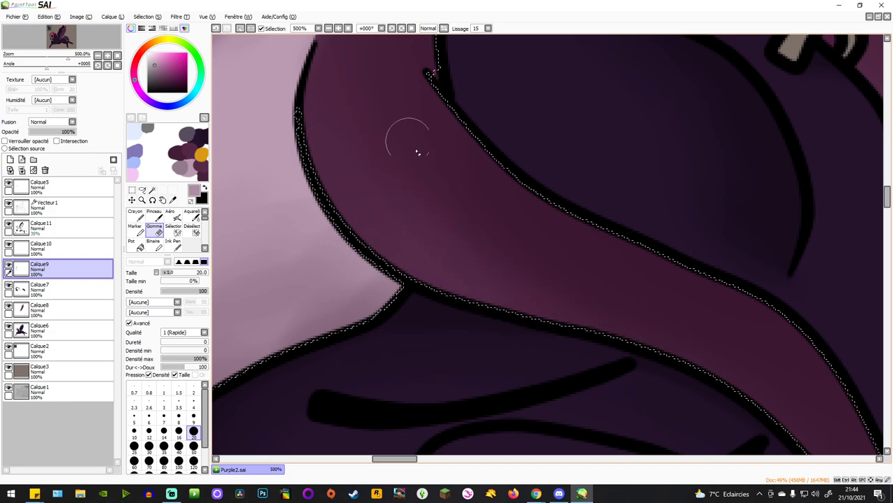
Clear the selection around the front mane strands and switch to the rectangular selection tool.
scroll(448, 198, "down", 6)
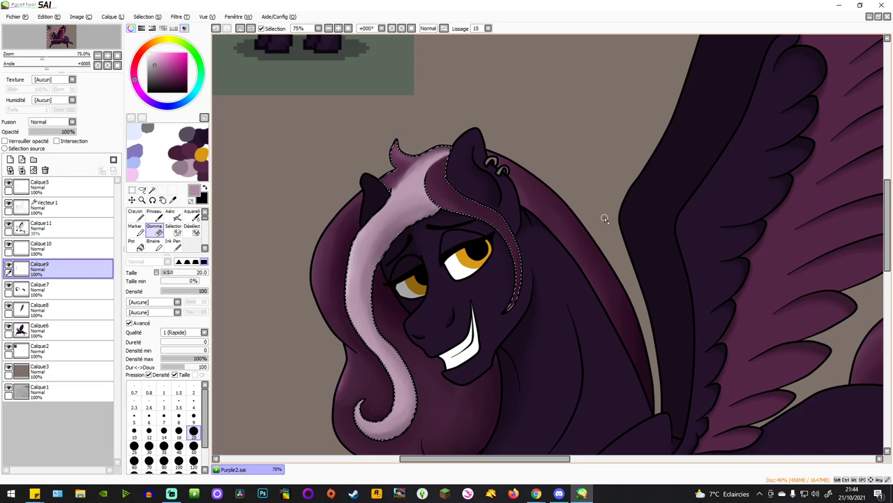
scroll(498, 183, "down", 3)
scroll(498, 182, "down", 2)
scroll(549, 213, "up", 2)
scroll(548, 214, "down", 2)
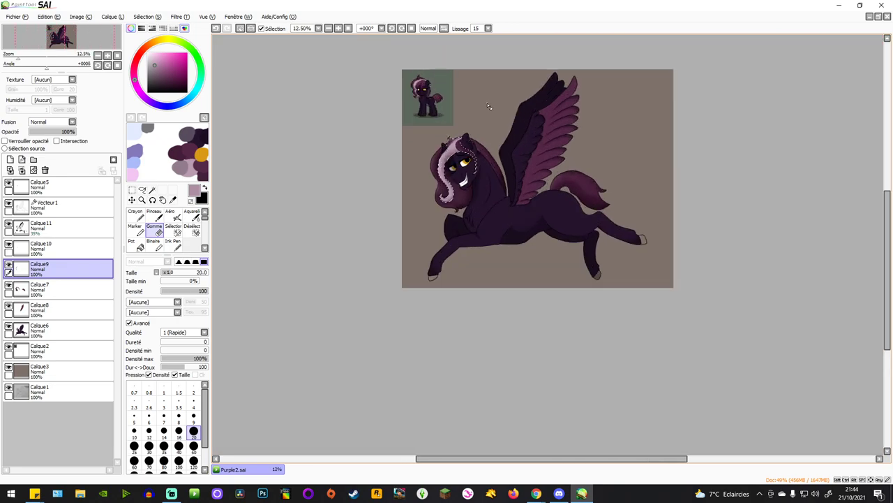
scroll(482, 98, "up", 1)
left_click(132, 190)
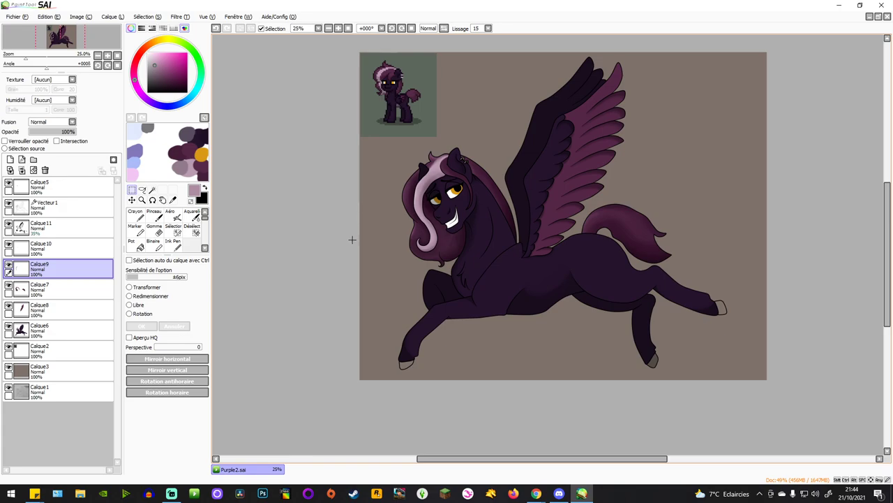
Examine the whole pony against the pixel reference, checking the shaded mane, body and outlines at several scales.
scroll(351, 237, "down", 2)
scroll(364, 159, "up", 3)
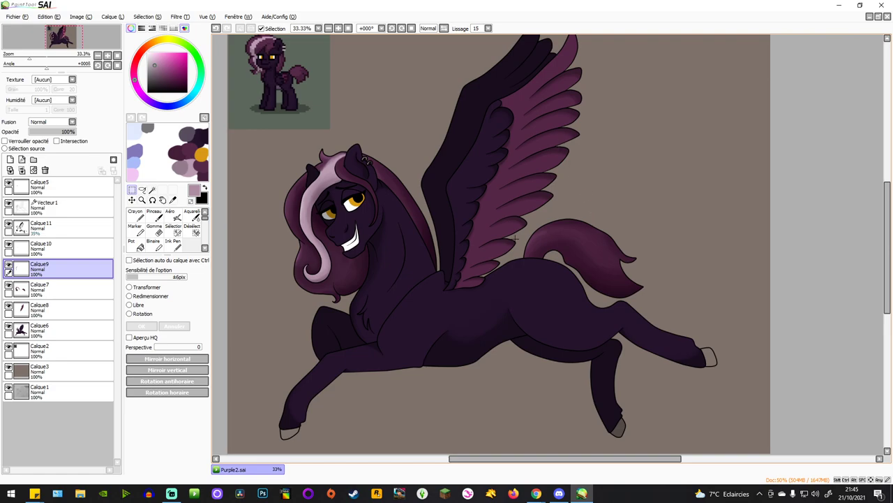
scroll(498, 358, "down", 2)
scroll(478, 215, "up", 1)
scroll(392, 279, "down", 3)
scroll(406, 309, "up", 3)
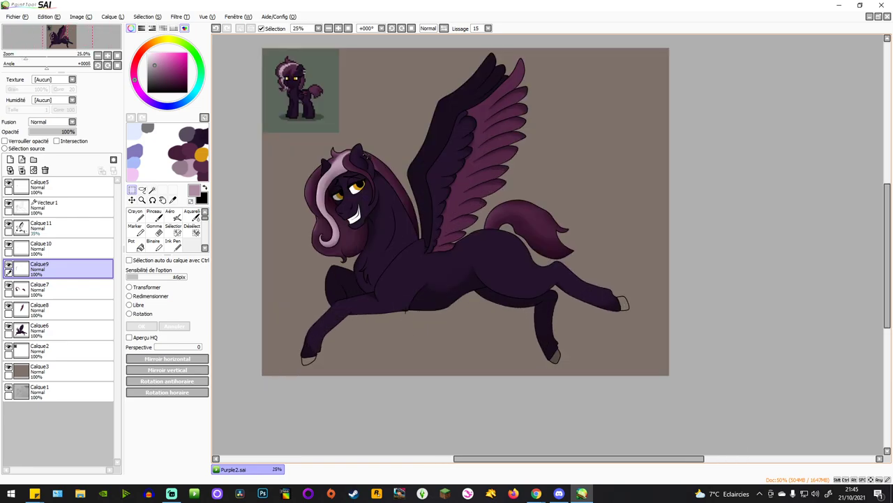
scroll(516, 237, "up", 1)
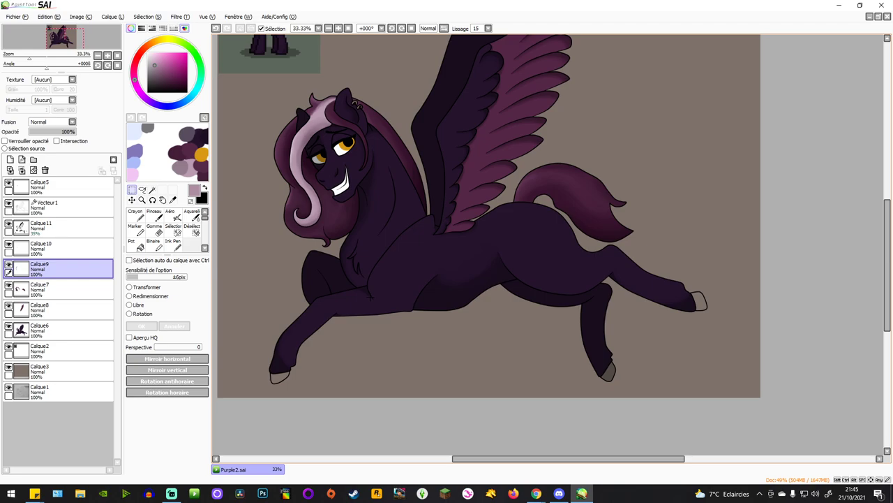
scroll(401, 321, "up", 2)
scroll(401, 321, "down", 3)
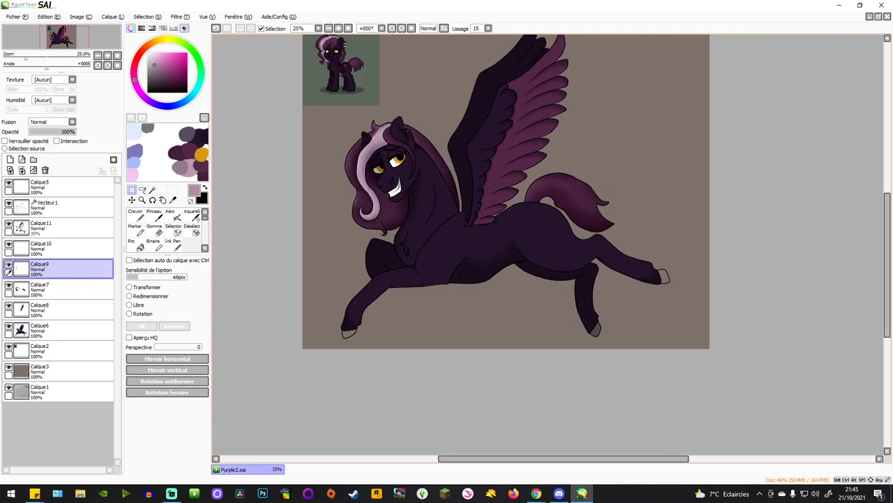
scroll(401, 321, "up", 1)
Recolour the belly outline on the Vecteur1 layer in a very dark purple based on the body colour, using the Couleur tool.
right_click(460, 277)
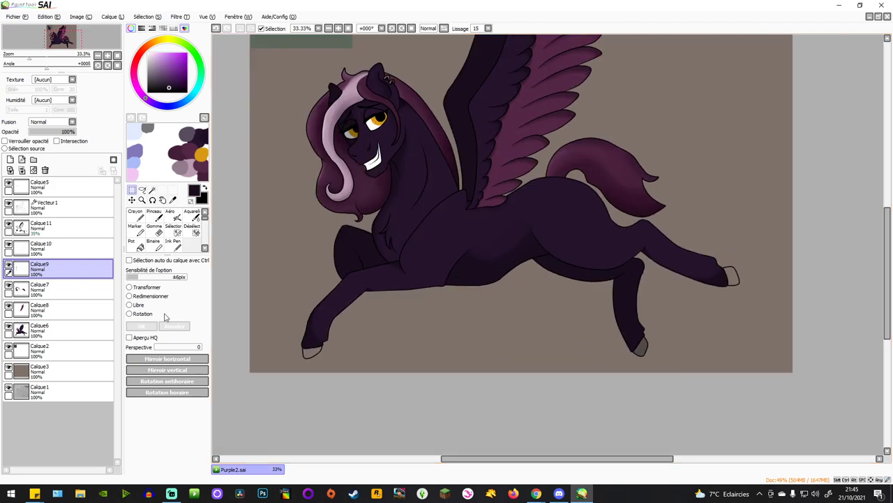
left_click(67, 207)
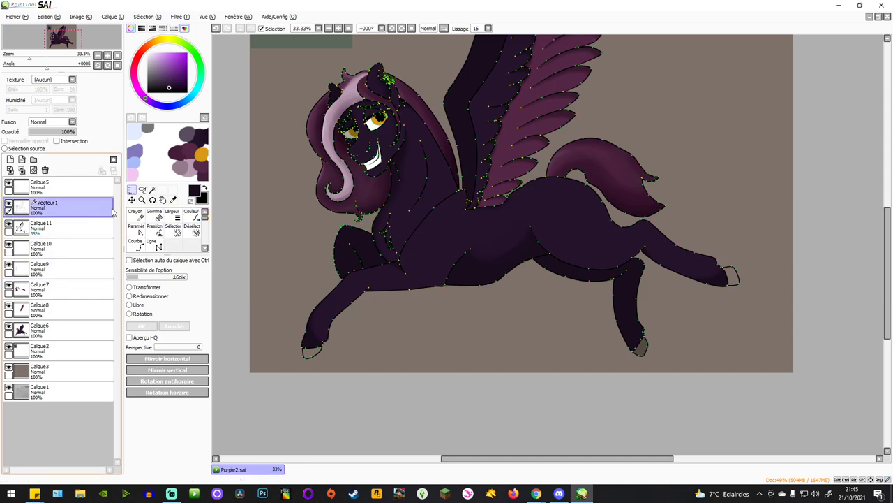
left_click(197, 219)
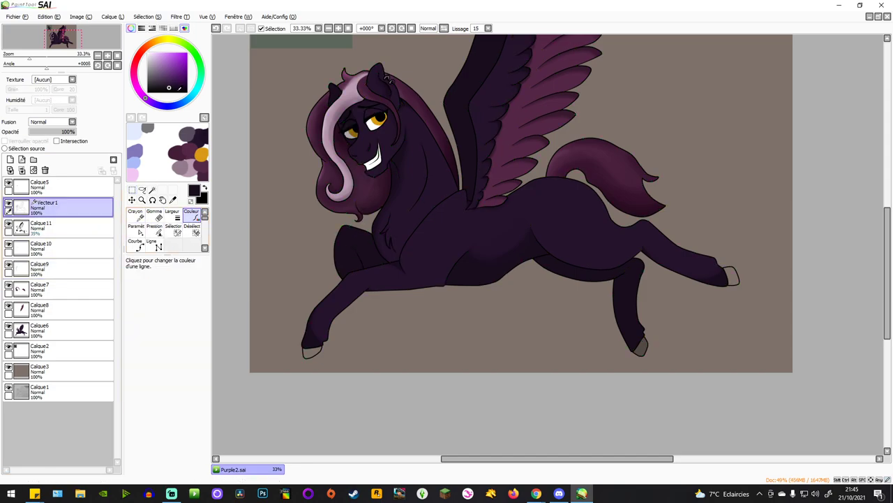
left_click(181, 88)
scroll(416, 235, "up", 6)
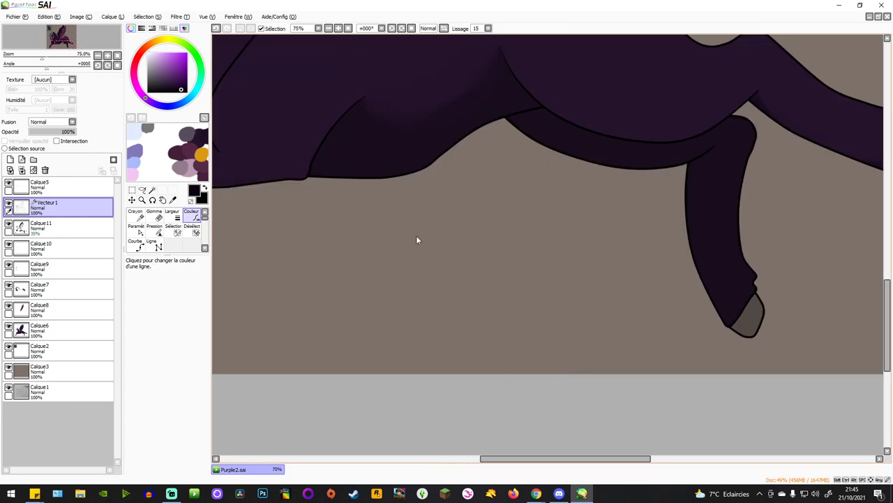
scroll(327, 146, "down", 3)
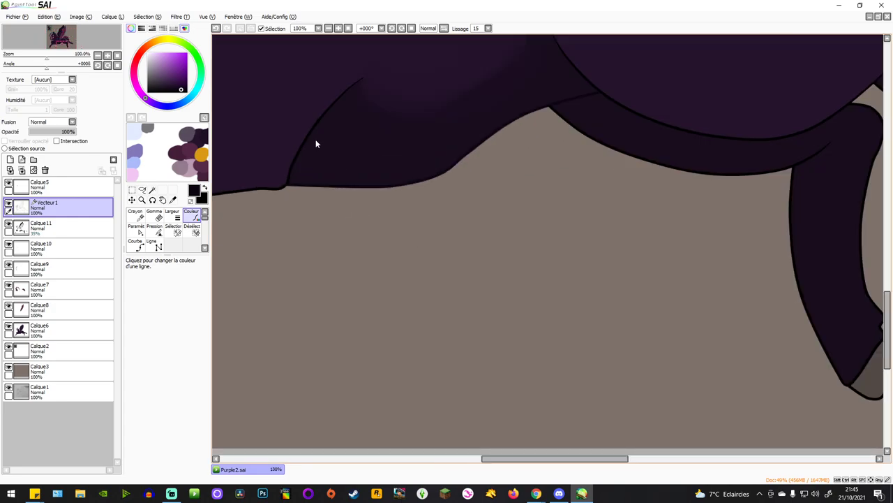
scroll(314, 144, "up", 1)
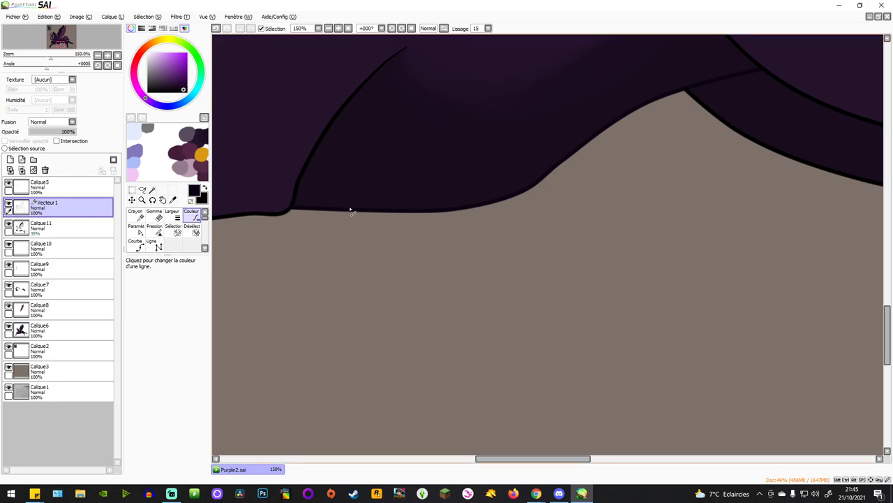
Recolour the near thigh and far hind leg outlines in very dark purple with the Couleur tool.
scroll(350, 210, "up", 1)
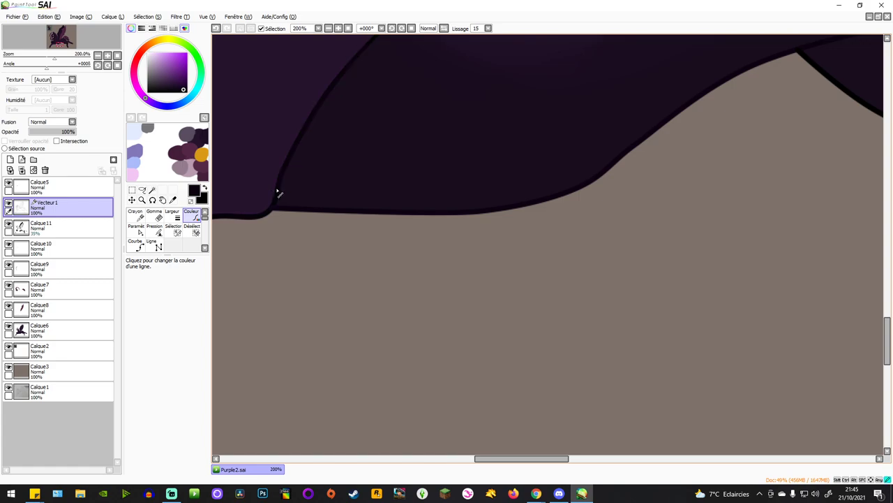
scroll(311, 216, "down", 4)
scroll(443, 214, "up", 3)
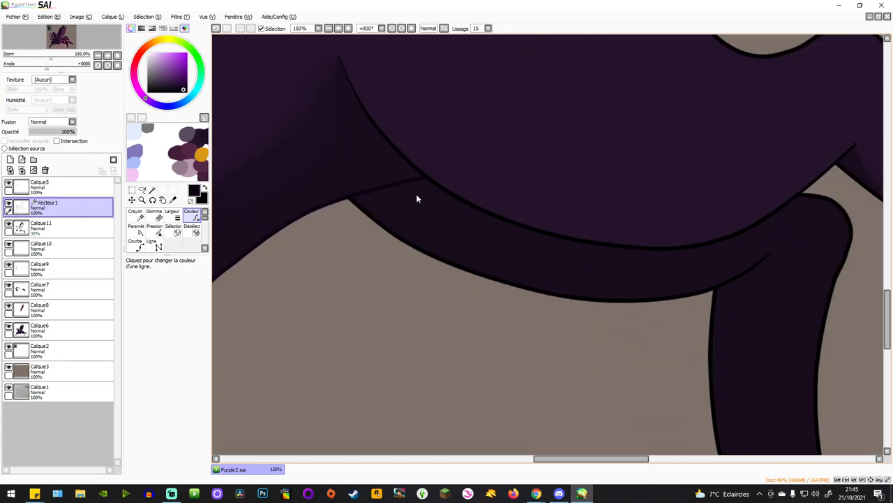
left_click(433, 259)
scroll(433, 259, "down", 2)
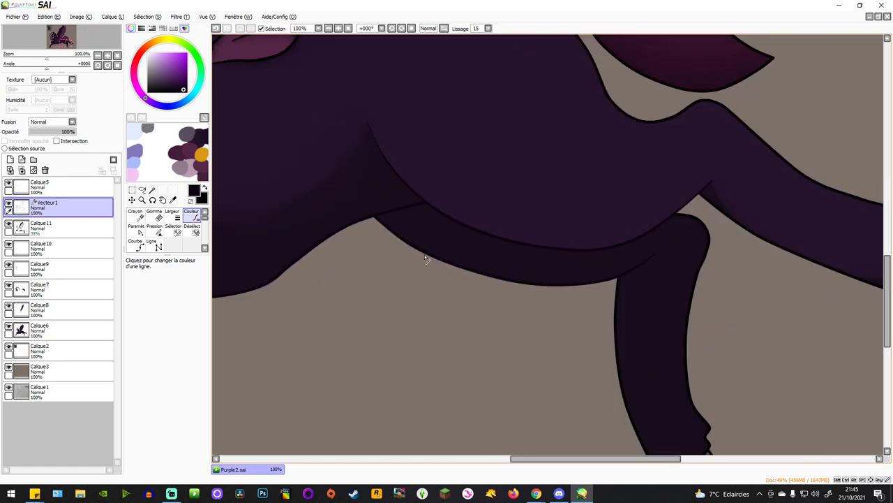
scroll(576, 289, "up", 2)
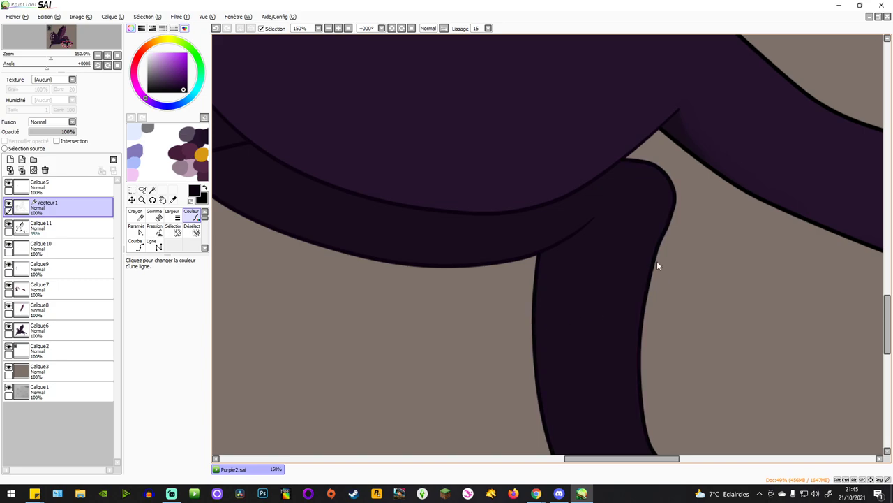
Recolour the outlines of the extended near hind leg and hindquarters in the same very dark purple.
scroll(662, 251, "up", 2)
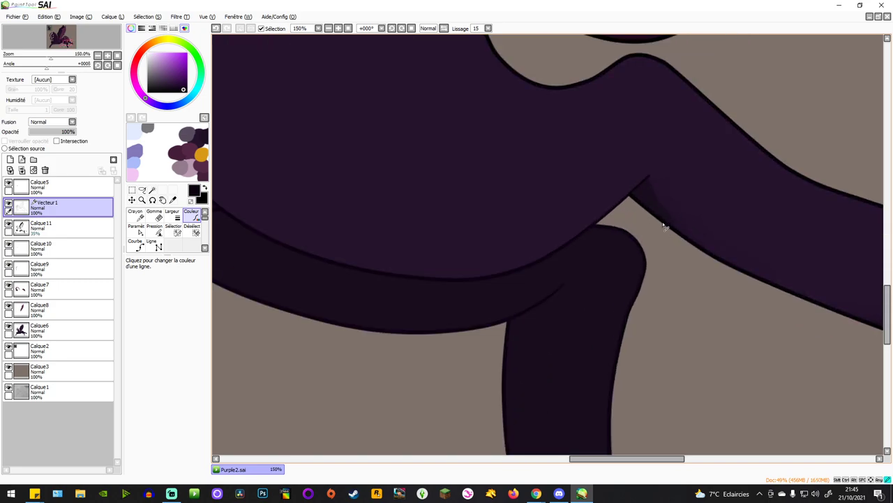
scroll(665, 225, "down", 4)
scroll(639, 224, "up", 4)
scroll(661, 241, "down", 3)
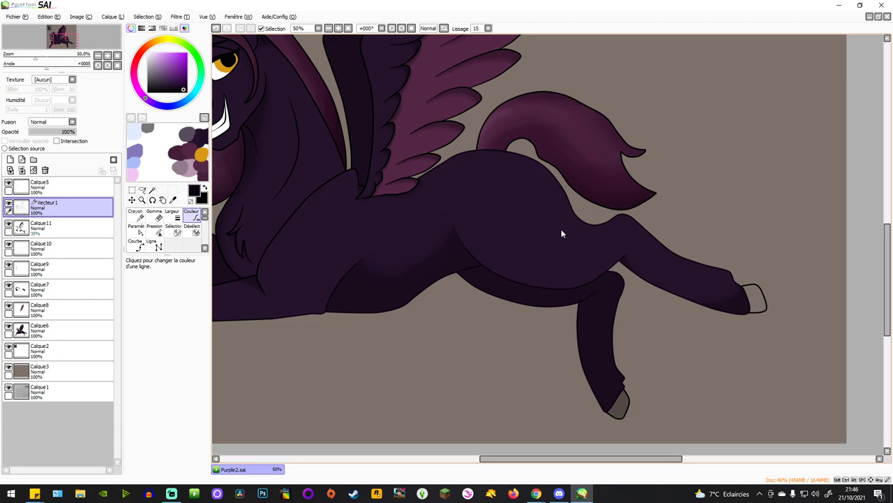
scroll(489, 164, "up", 1)
scroll(486, 196, "down", 3)
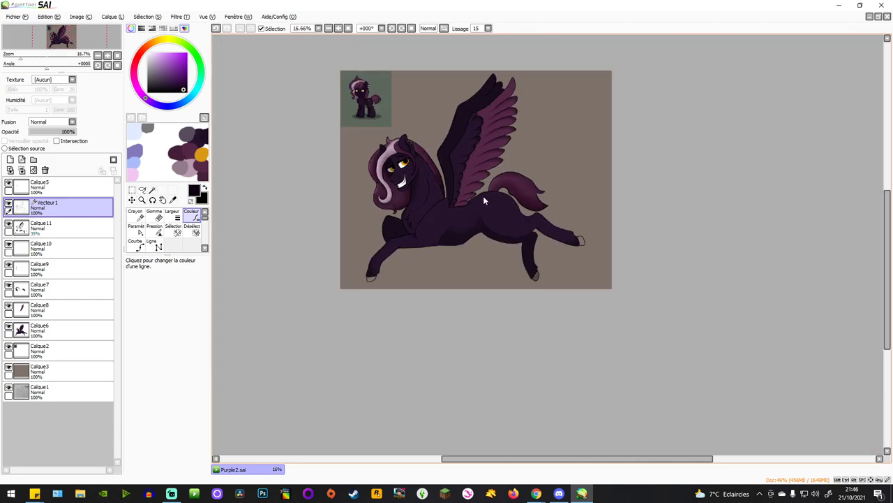
scroll(483, 196, "up", 2)
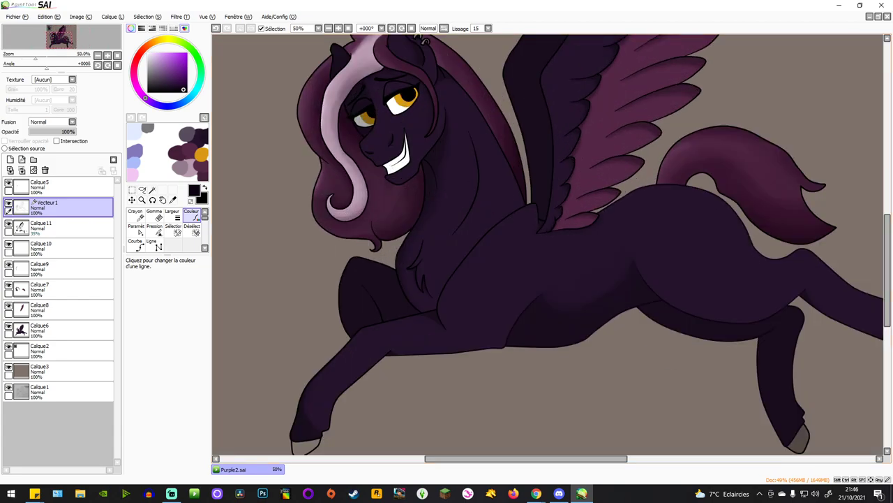
left_click(559, 494)
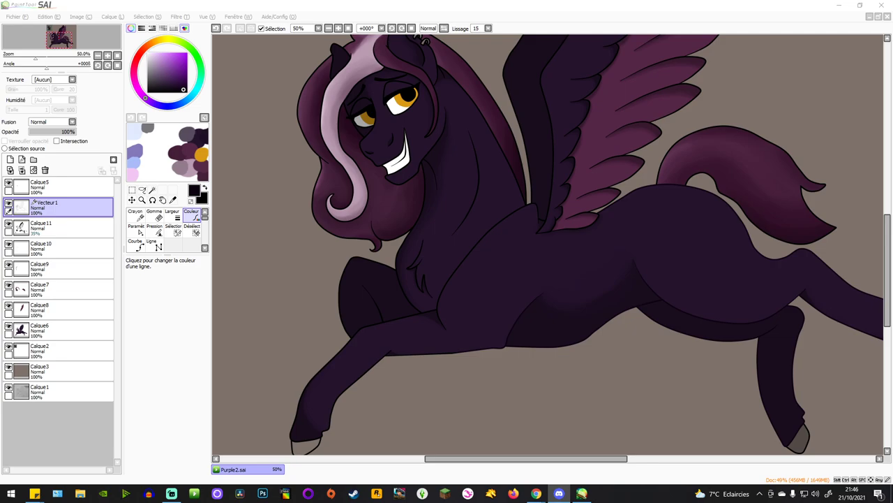
Recolour the chest, chest fur tufts and far front leg outlines in very dark purple.
scroll(460, 307, "up", 3)
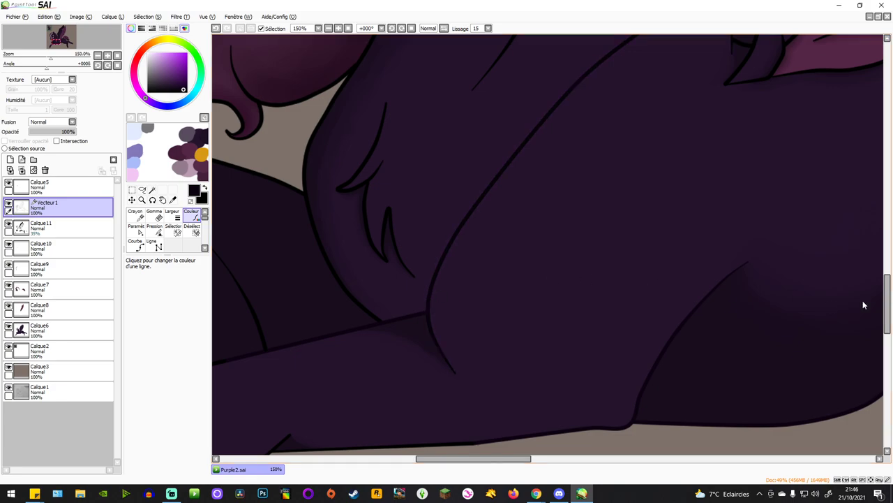
scroll(440, 289, "down", 3)
scroll(457, 273, "up", 4)
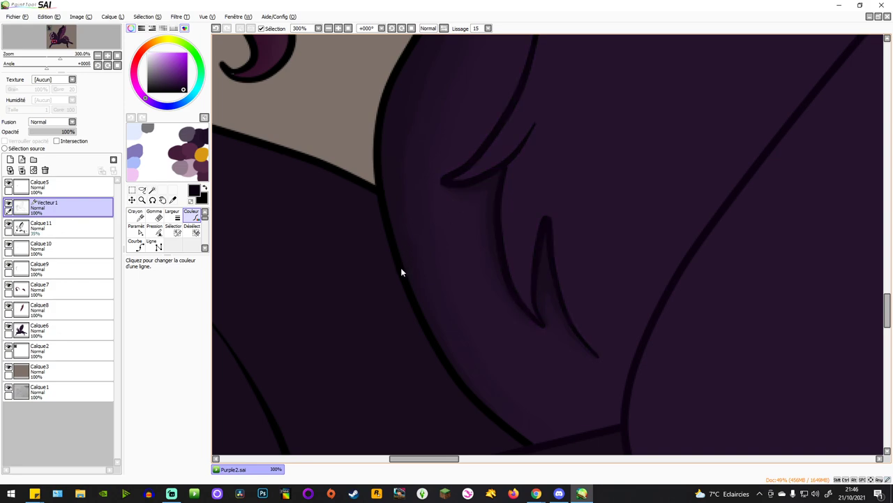
scroll(444, 224, "down", 4)
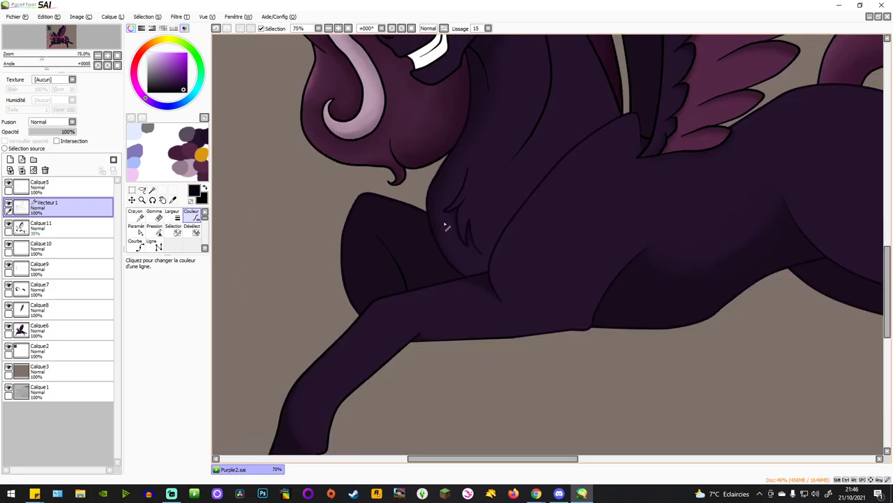
scroll(445, 224, "up", 4)
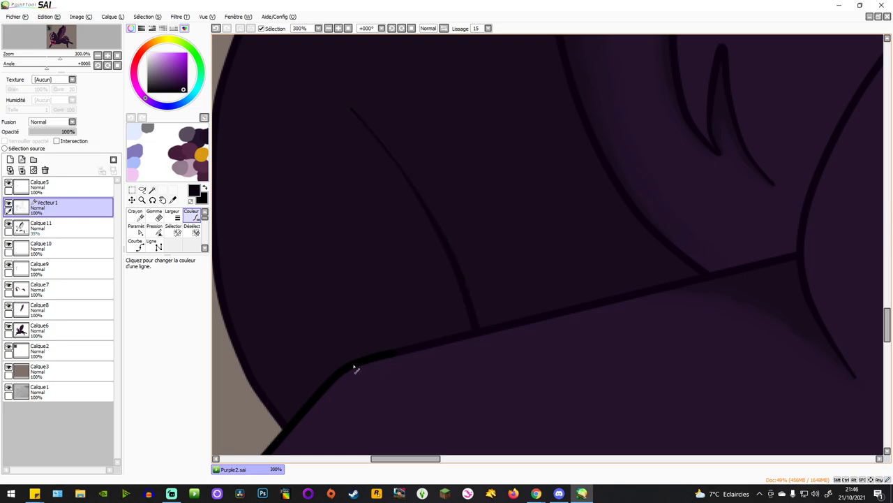
Recolour the near front leg outlines in very dark purple, from the knee and hoof up to the shoulder.
scroll(355, 366, "down", 4)
scroll(353, 335, "down", 2)
scroll(319, 407, "up", 2)
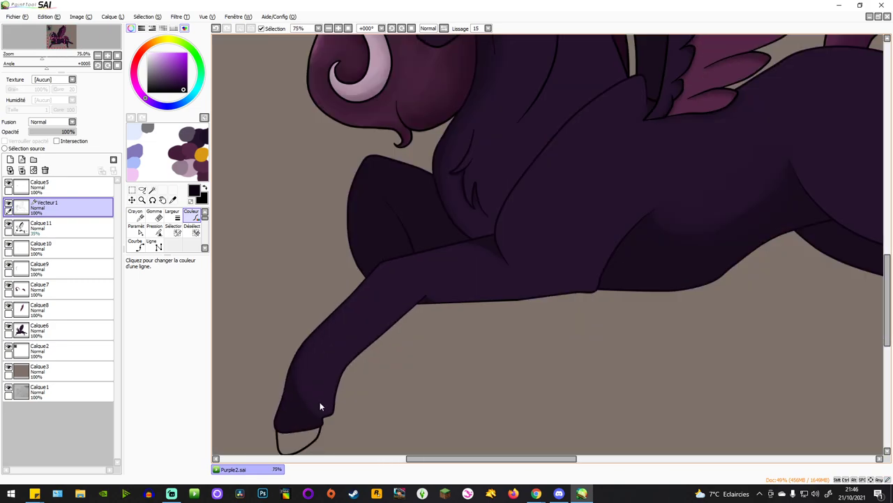
scroll(319, 406, "up", 4)
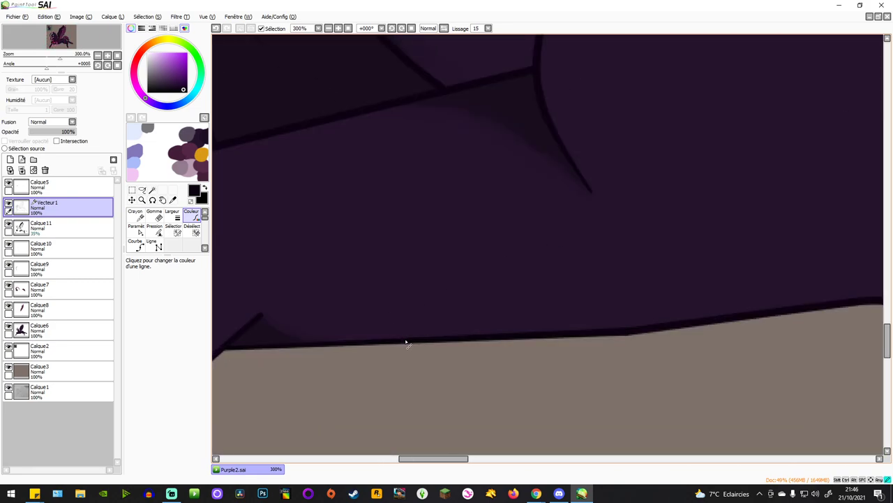
scroll(404, 342, "down", 5)
scroll(539, 172, "up", 5)
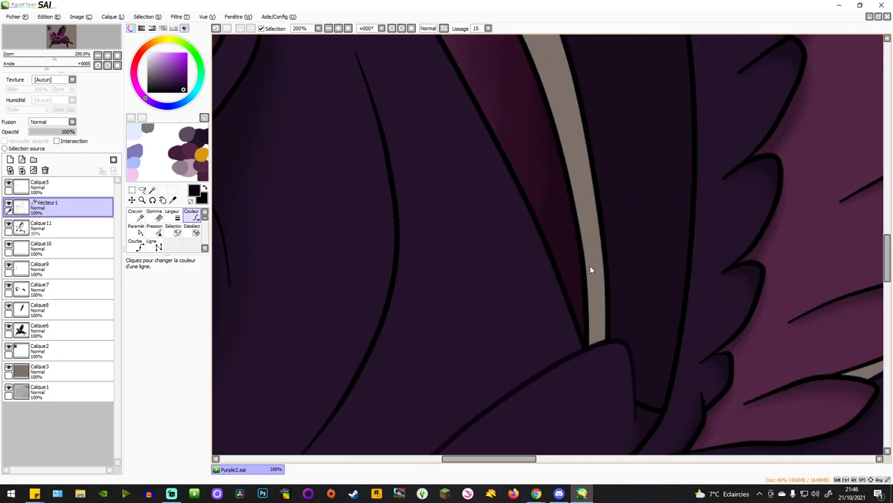
Sample the far wing's dark purple, darken it, and recolour the far wing's outlines with the Couleur tool.
scroll(622, 291, "down", 4)
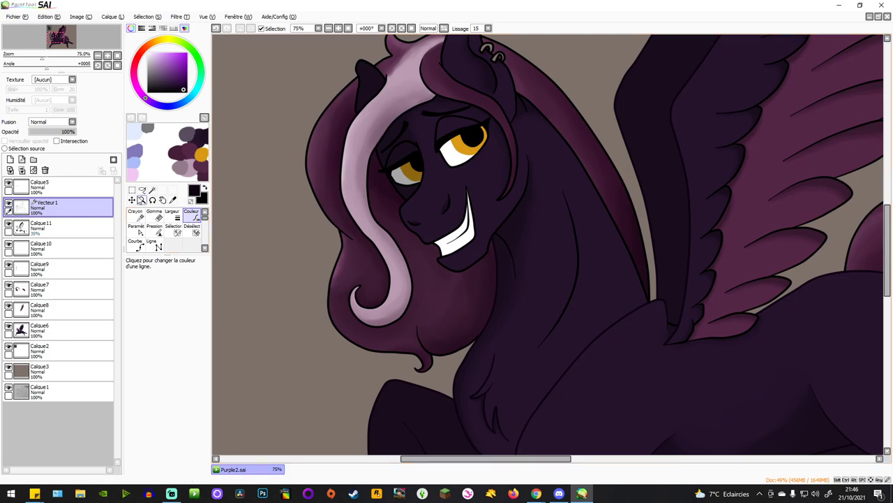
left_click(173, 200)
left_click(671, 218)
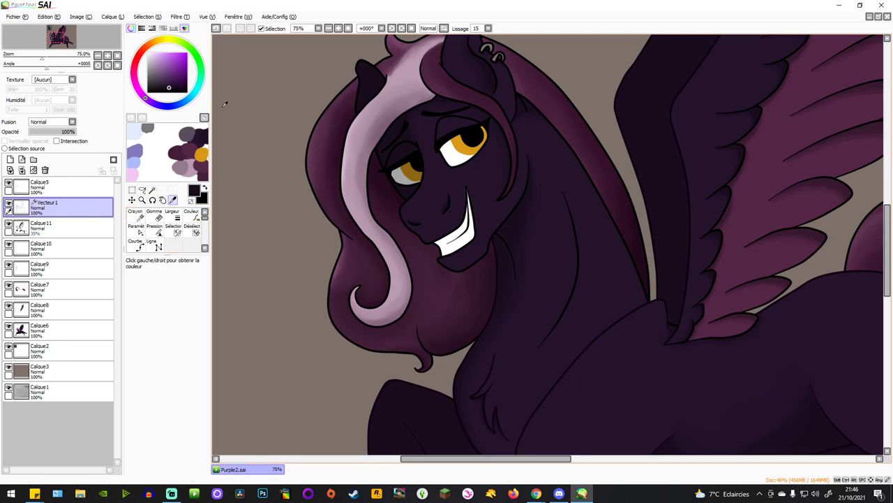
left_click(184, 88)
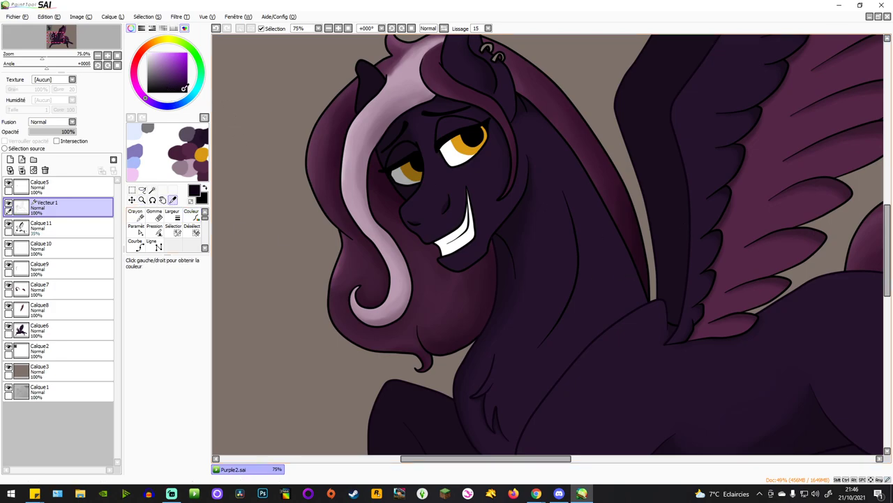
left_click(193, 215)
scroll(621, 282, "up", 4)
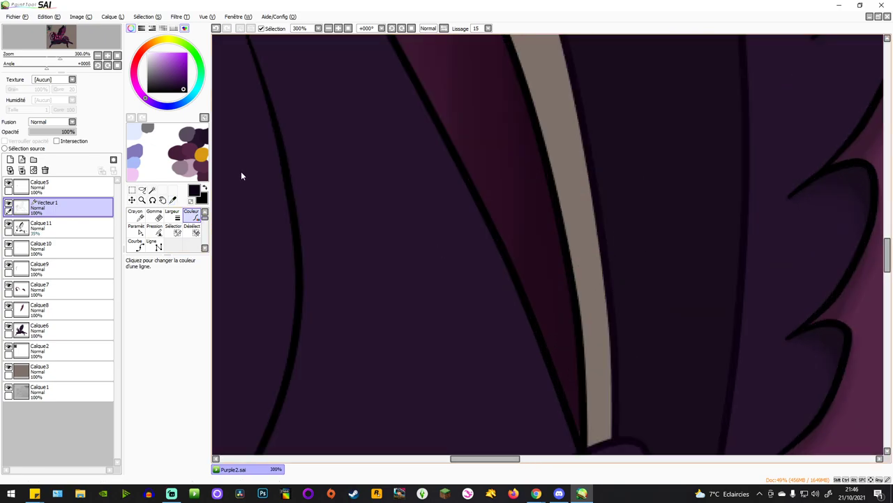
Resample the dark wing purple, adjust it to a less saturated near-black, and recolour the wing base and shoulder outlines.
left_click_drag(180, 88, 162, 89)
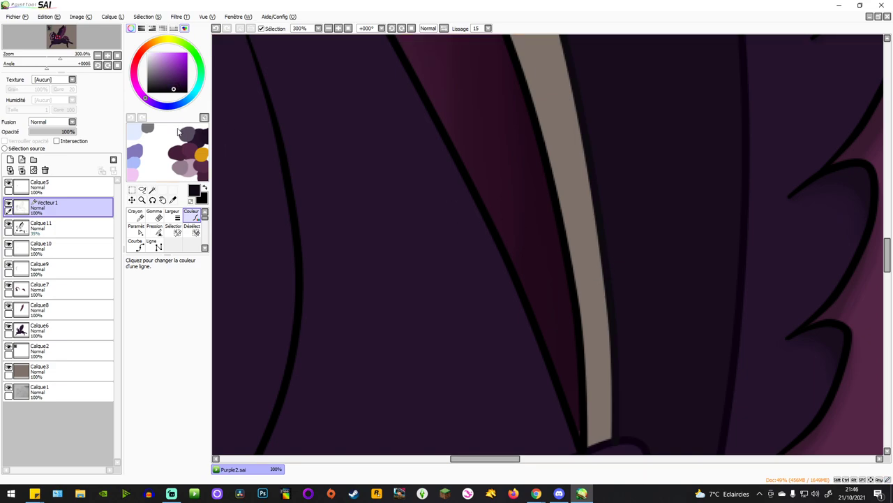
left_click(173, 201)
left_click(652, 234)
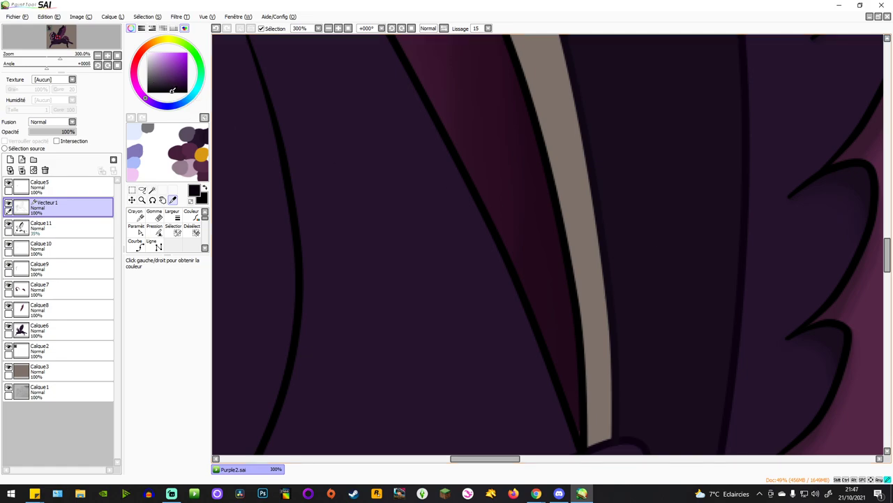
left_click(191, 217)
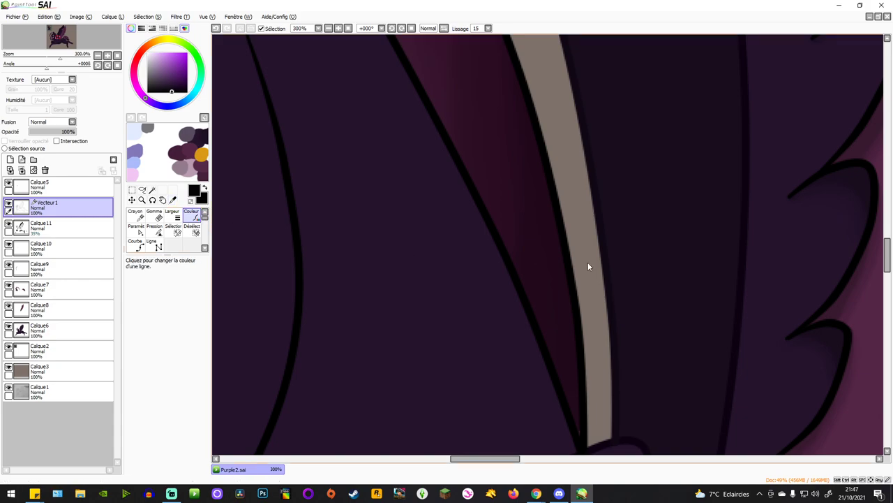
left_click(599, 258)
left_click_drag(171, 90, 171, 91)
scroll(654, 249, "down", 3)
scroll(654, 249, "up", 2)
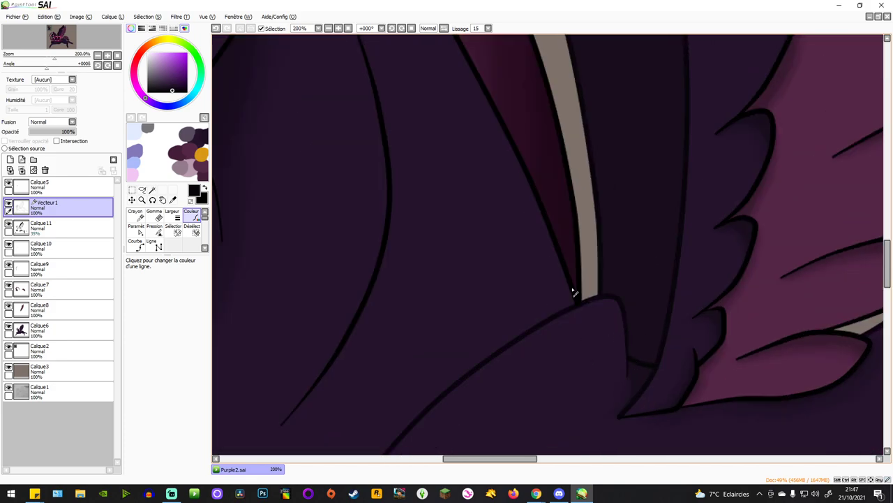
Recolour the neck, jaw and muzzle outlines in the near-black purple.
scroll(566, 295, "down", 1)
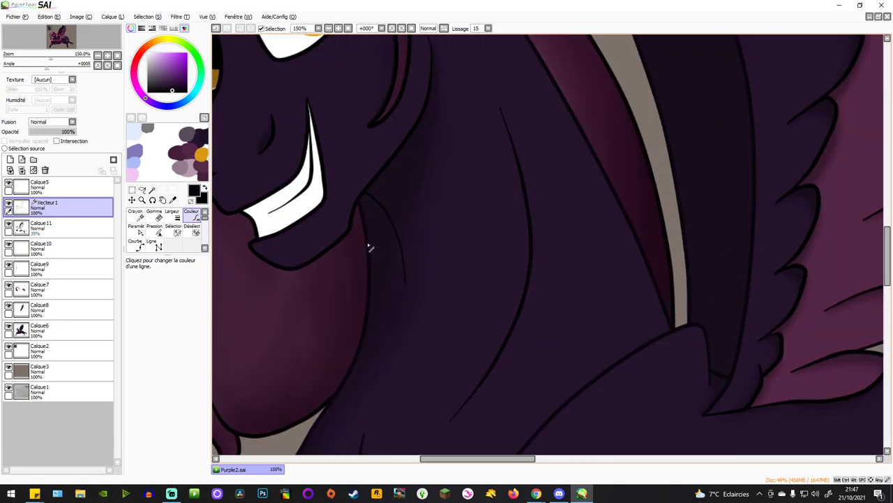
scroll(387, 205, "down", 3)
scroll(316, 219, "up", 4)
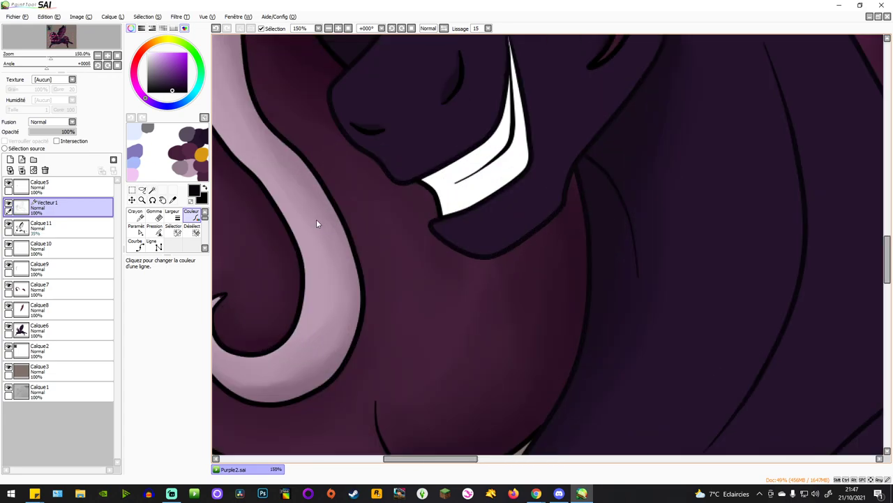
scroll(391, 189, "up", 2)
scroll(405, 193, "down", 2)
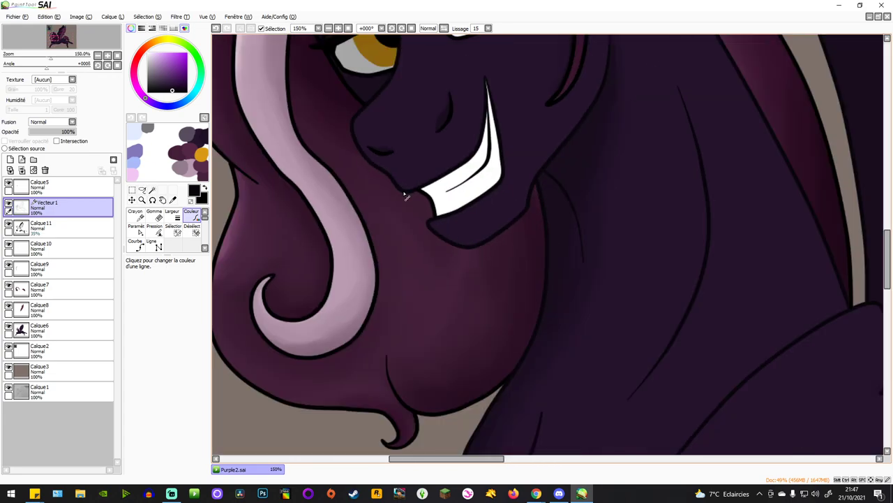
scroll(393, 179, "up", 2)
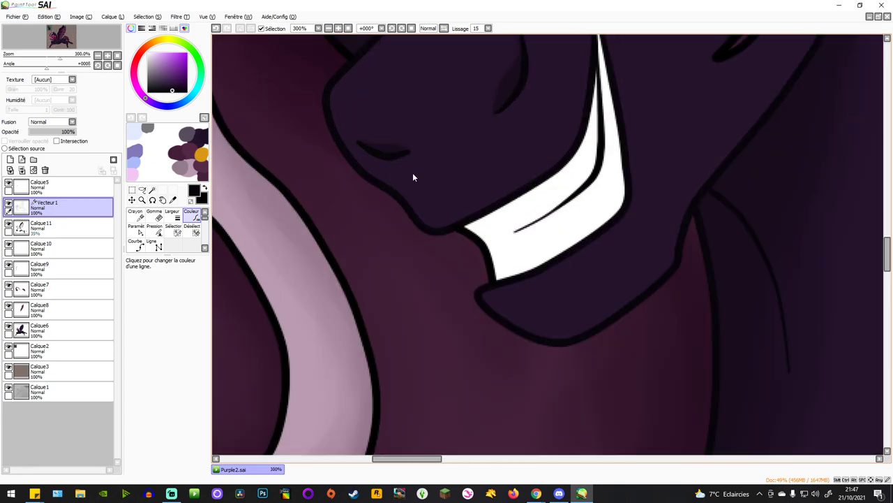
scroll(408, 181, "down", 4)
scroll(379, 203, "up", 3)
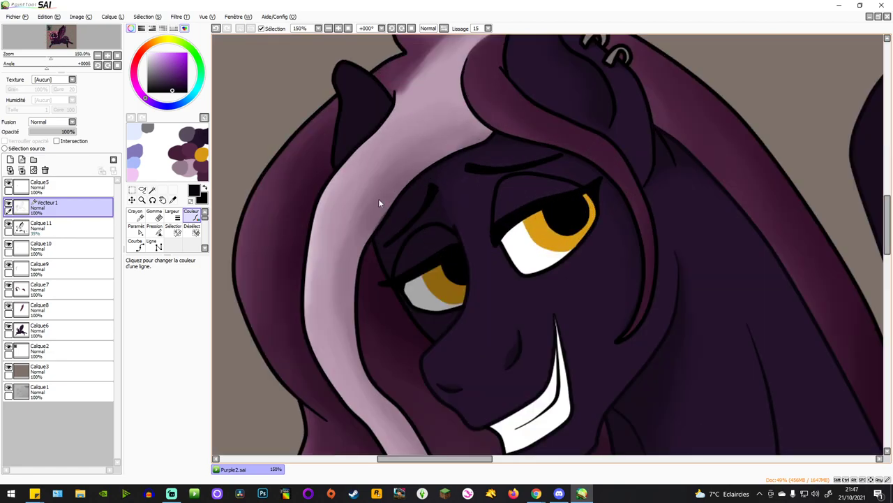
Recolour the fine outlines around the eyes and ears in the near-black purple.
scroll(411, 303, "up", 1)
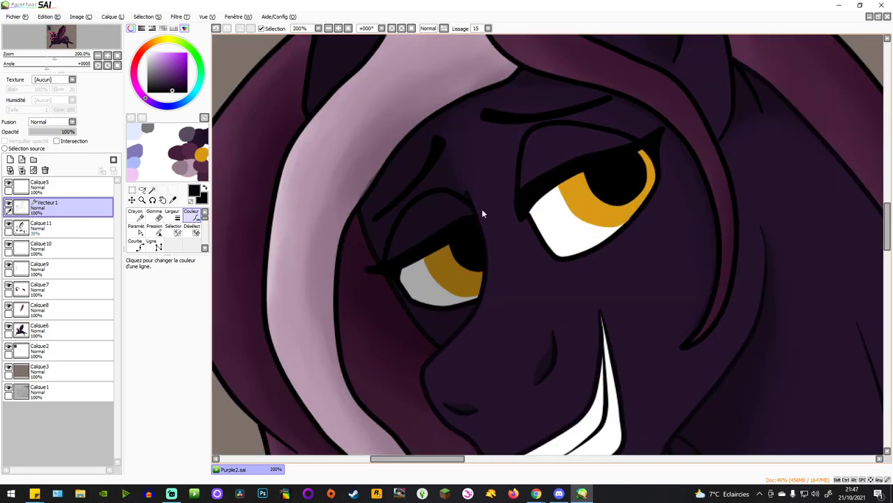
scroll(521, 169, "down", 2)
scroll(534, 85, "up", 2)
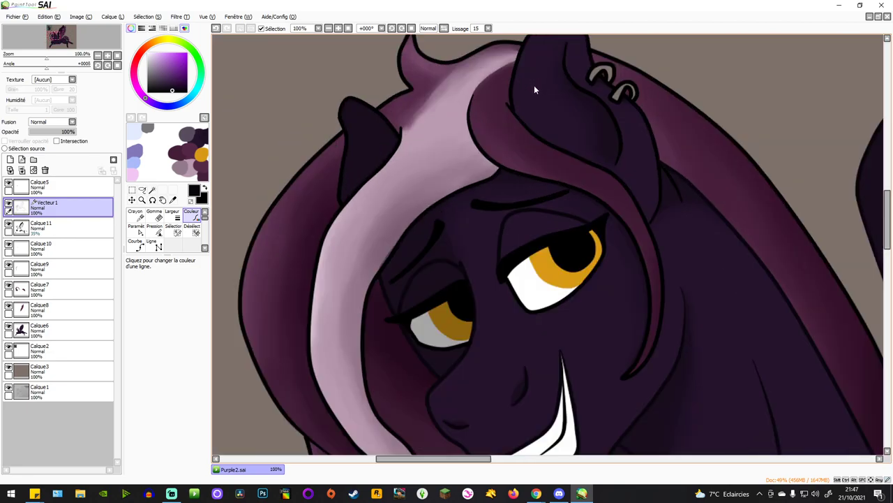
scroll(656, 145, "down", 2)
scroll(634, 123, "up", 2)
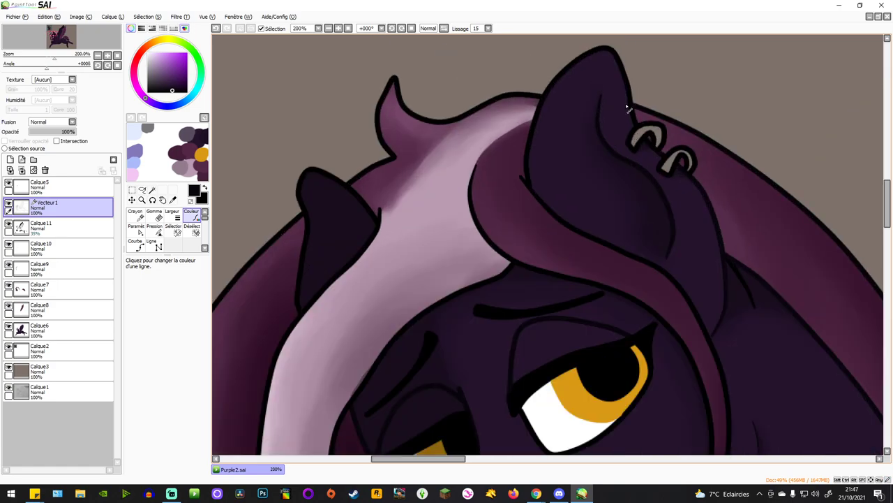
scroll(374, 172, "down", 4)
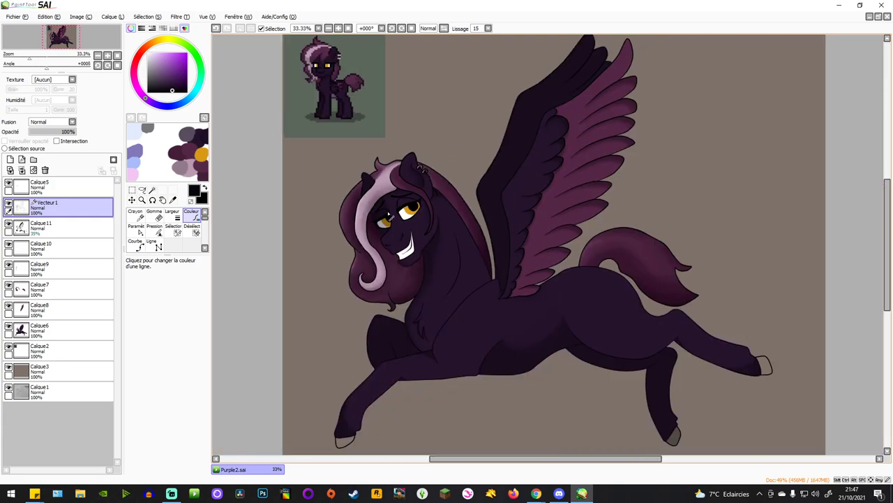
Recolour the chest tuft and front leg outlines in the near-black purple with the Couleur tool.
scroll(382, 349, "up", 3)
scroll(416, 302, "up", 1)
scroll(444, 253, "down", 3)
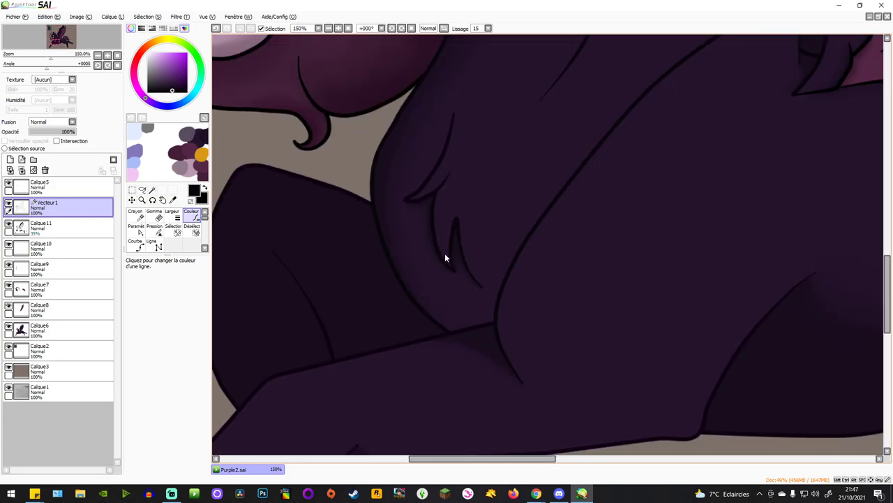
scroll(379, 295, "up", 3)
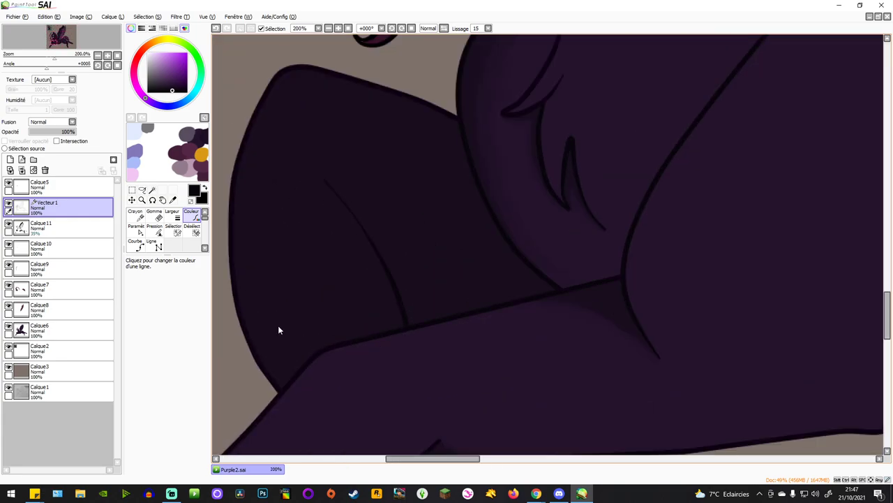
scroll(241, 335, "down", 2)
scroll(271, 326, "up", 1)
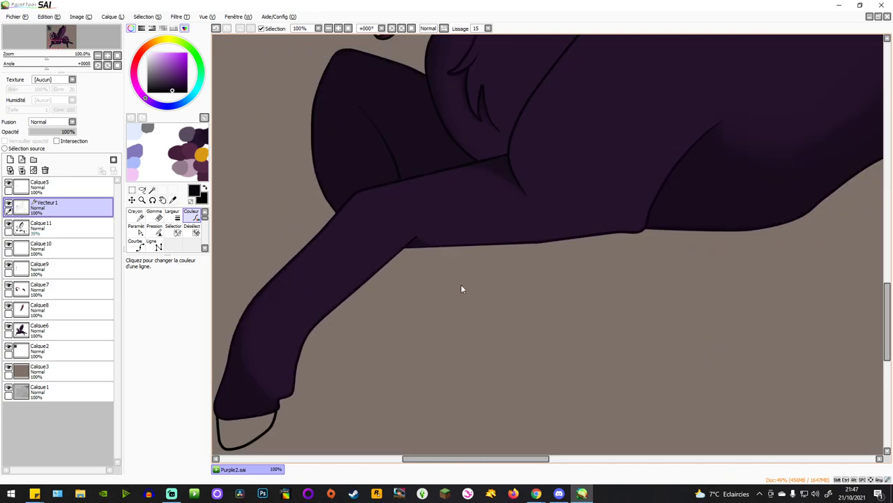
scroll(724, 172, "down", 2)
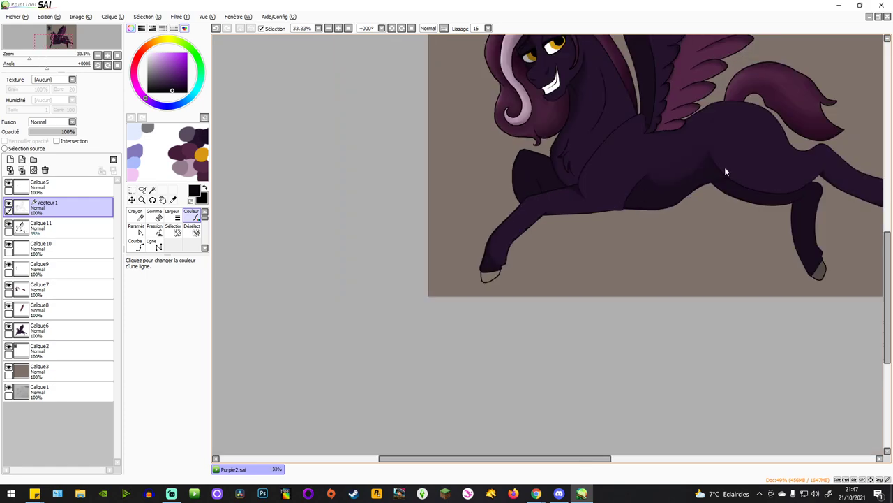
Recolour the belly outline and the shoulder and elbow contours in the near-black purple.
scroll(438, 316, "up", 2)
scroll(439, 316, "up", 2)
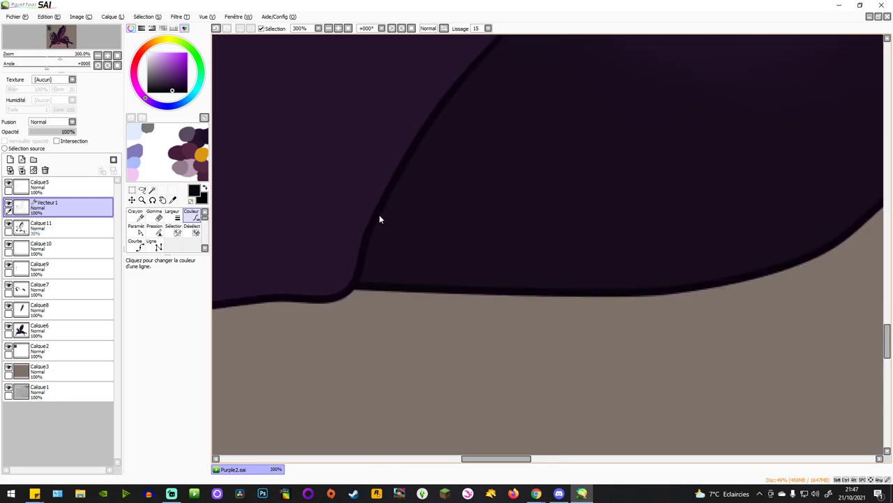
scroll(379, 217, "down", 4)
scroll(278, 163, "up", 3)
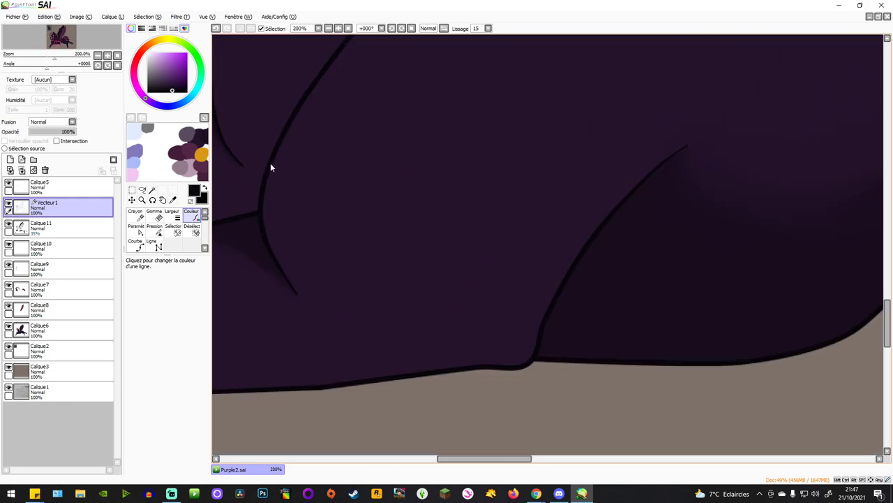
Recolour the outlines of the small dark feathers near the wing base in the near-black purple.
scroll(365, 219, "down", 3)
scroll(437, 253, "up", 3)
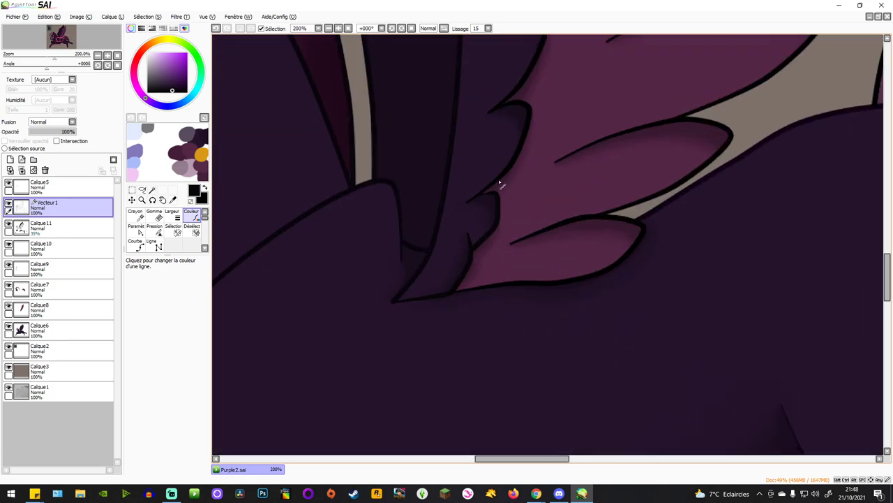
scroll(500, 183, "up", 2)
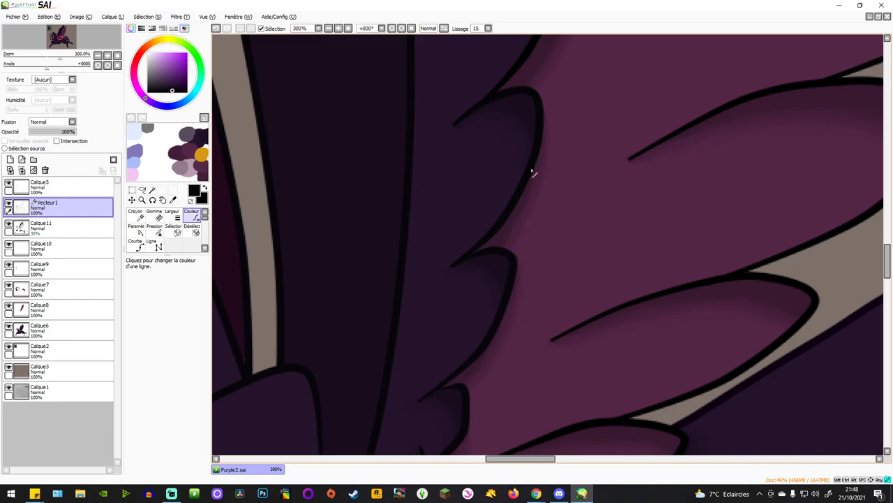
scroll(532, 170, "down", 4)
scroll(531, 144, "down", 2)
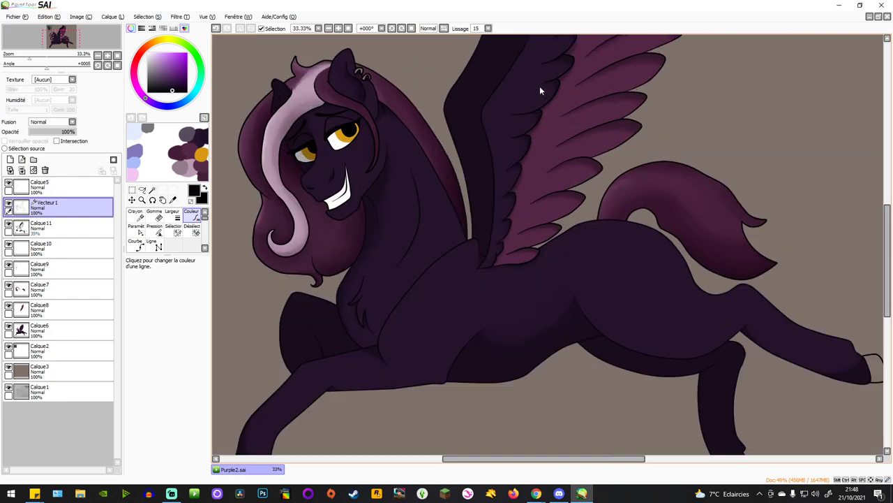
Recolour the outlines of the dark covert feathers along the middle of the wing in the near-black purple.
scroll(534, 139, "up", 7)
scroll(513, 238, "down", 3)
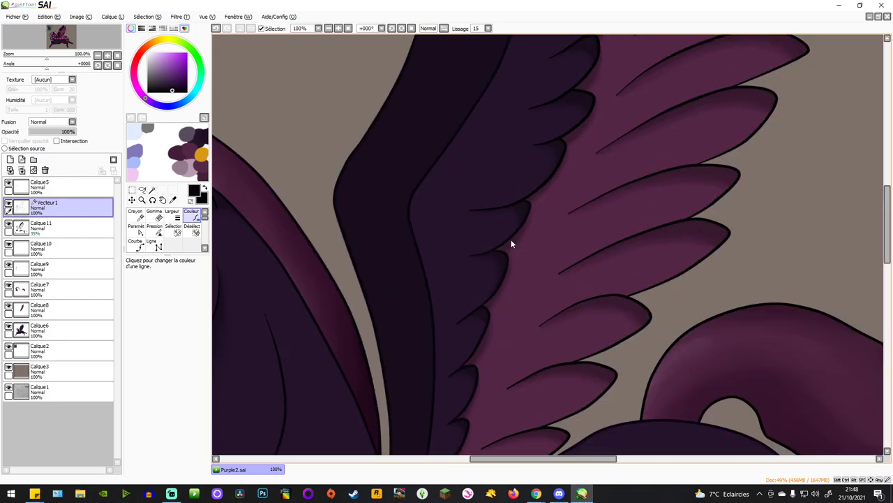
scroll(530, 210, "up", 2)
scroll(559, 175, "down", 2)
scroll(608, 185, "up", 3)
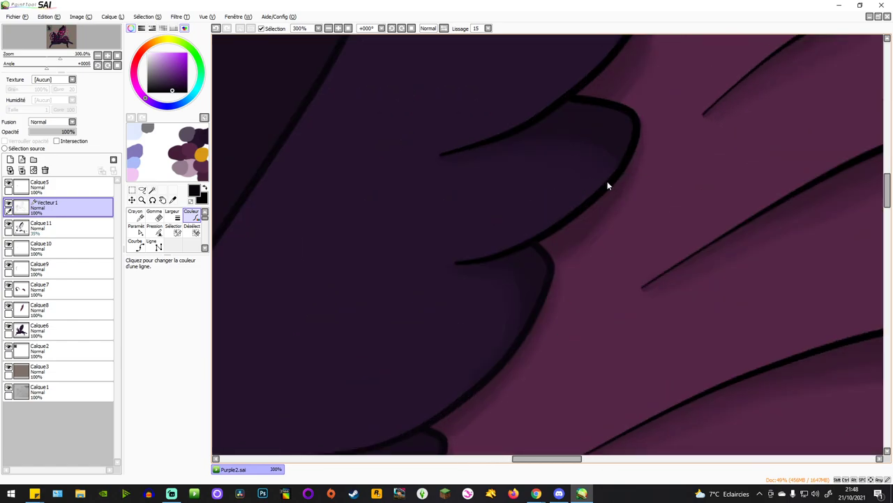
scroll(577, 180, "down", 3)
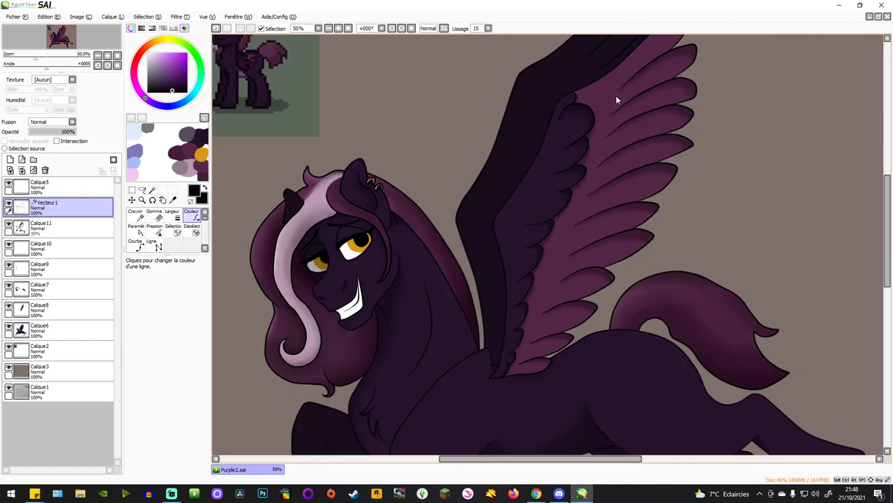
Recolour the outlines of the topmost covert feathers and the long dark feathers at the wing tip in the near-black purple.
scroll(540, 168, "up", 3)
scroll(535, 230, "down", 1)
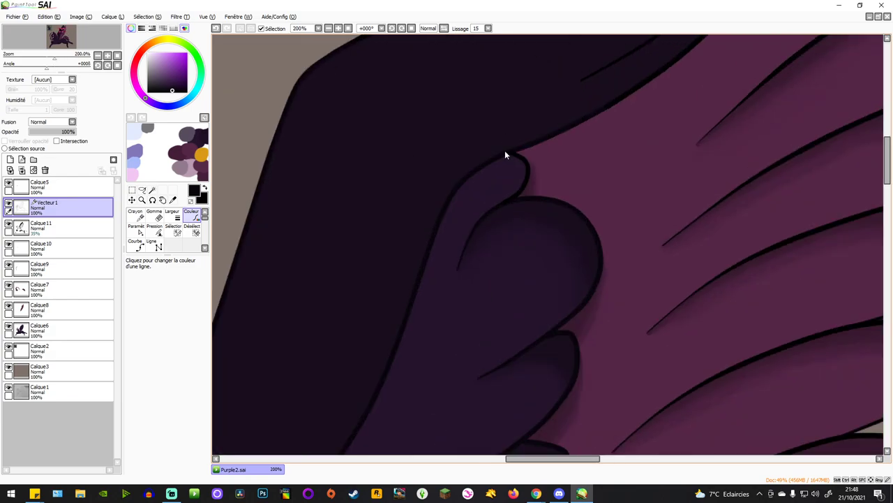
scroll(527, 166, "down", 1)
scroll(598, 131, "up", 3)
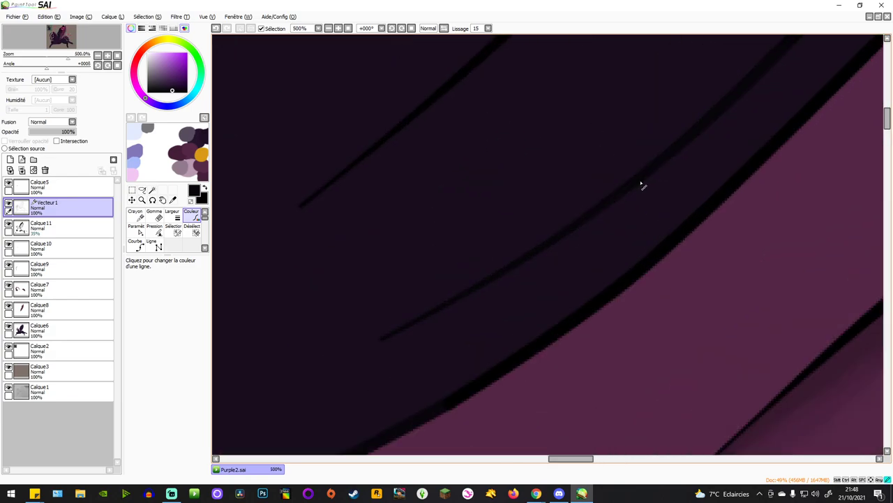
scroll(587, 242, "down", 3)
scroll(632, 167, "down", 1)
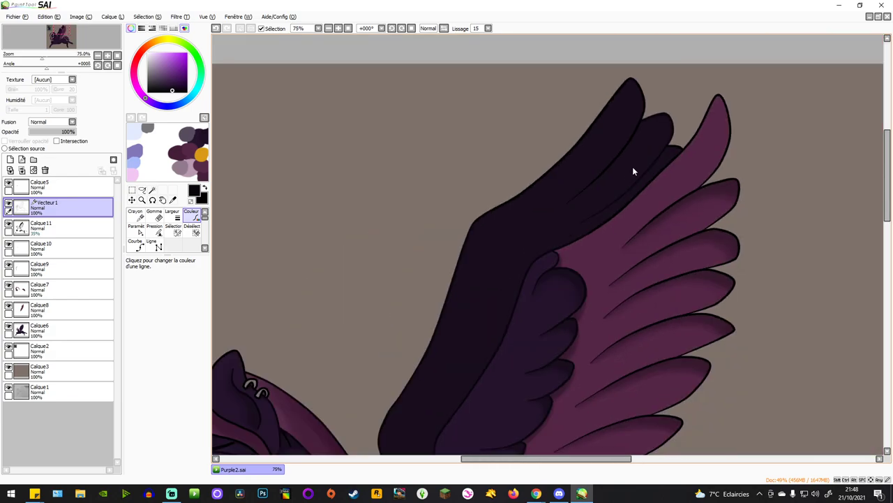
scroll(660, 190, "up", 2)
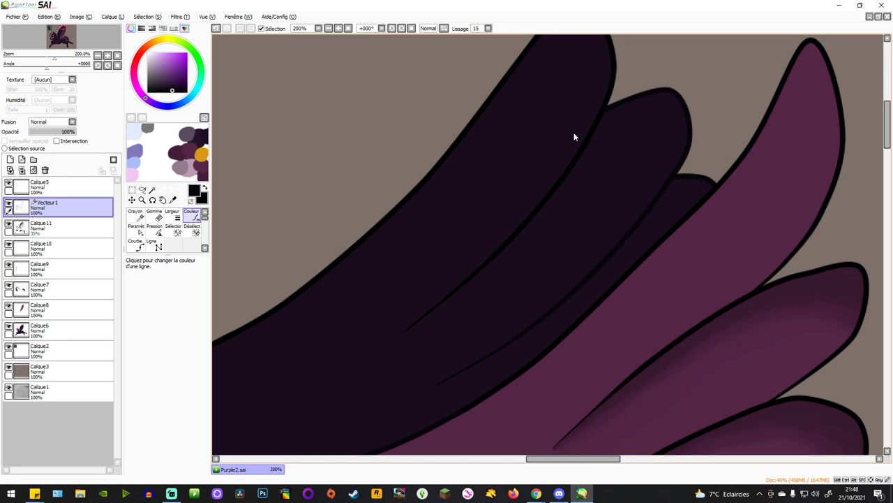
scroll(590, 134, "down", 6)
scroll(601, 145, "up", 2)
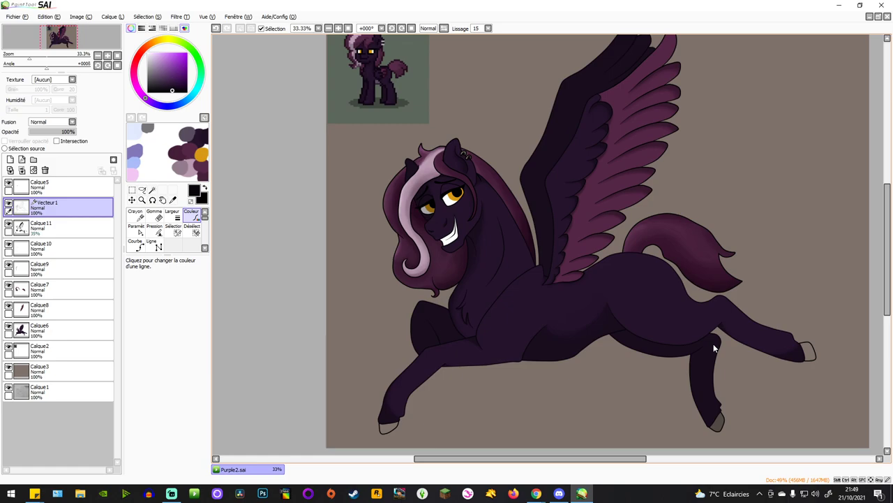
Recolour the short outlines where the wing joins the shoulder and back in the near-black purple.
scroll(496, 279, "up", 8)
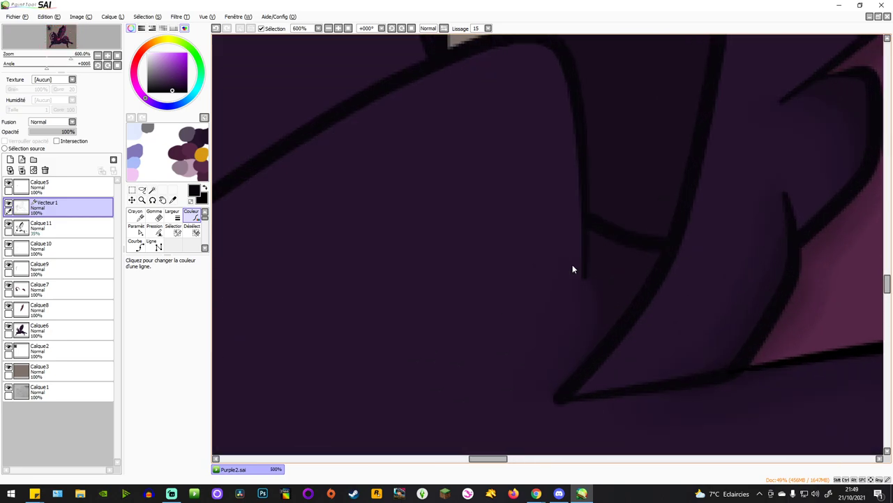
scroll(600, 272, "down", 8)
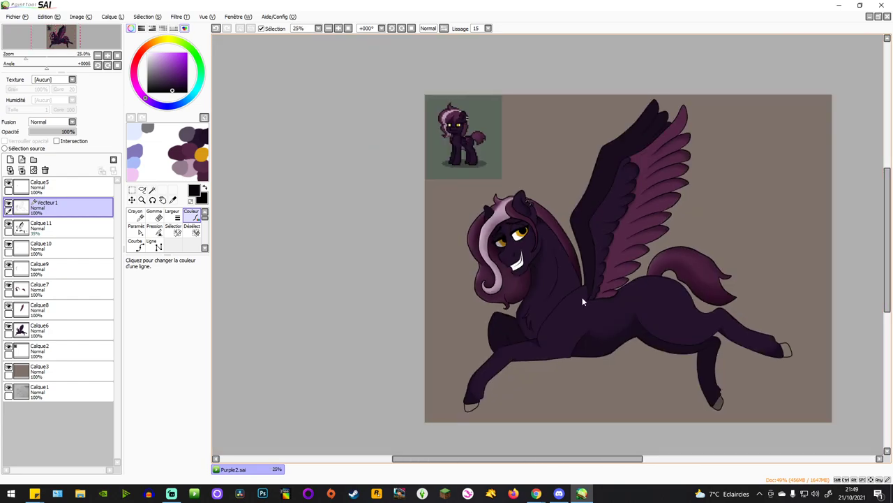
scroll(582, 297, "up", 3)
scroll(639, 286, "up", 2)
scroll(629, 298, "down", 6)
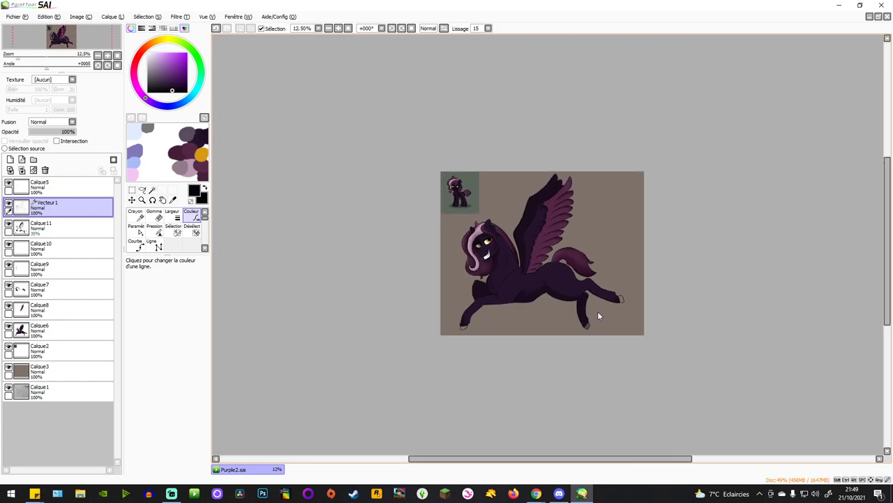
Recolour the outlines at the hind leg joints and under the thigh in the near-black purple.
scroll(596, 313, "up", 4)
scroll(598, 259, "up", 5)
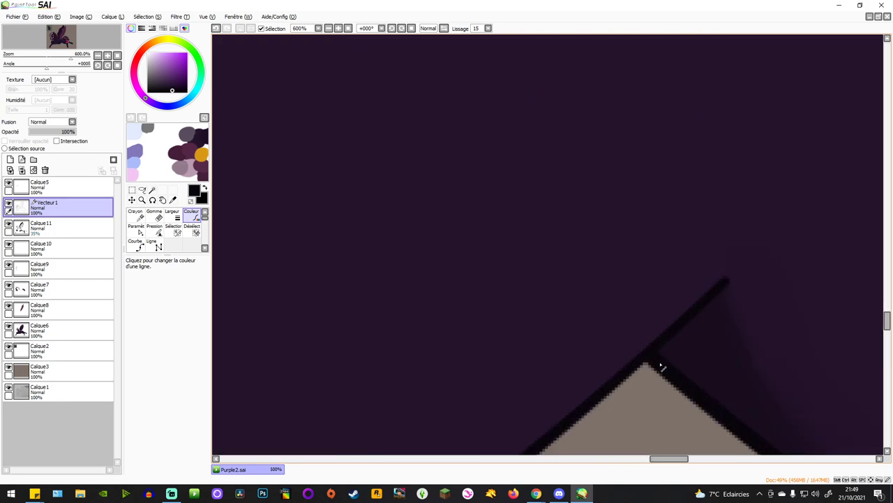
scroll(605, 306, "down", 3)
scroll(593, 311, "down", 3)
scroll(551, 339, "up", 6)
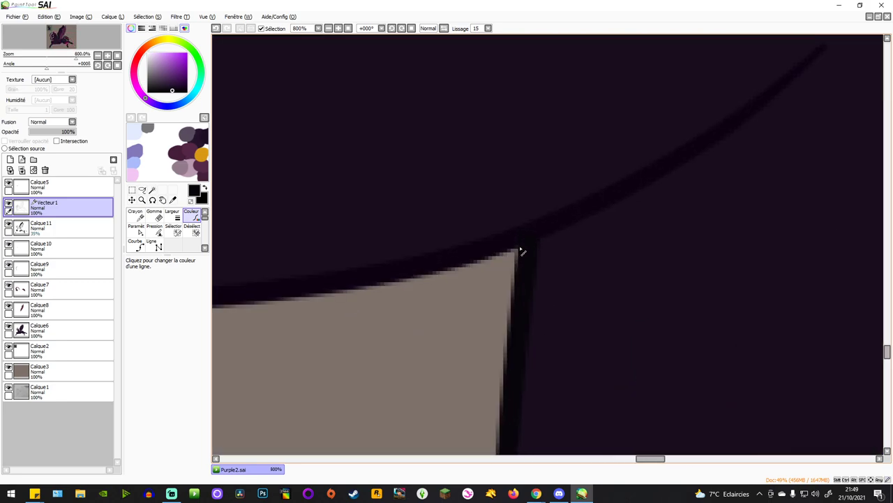
scroll(534, 233, "down", 3)
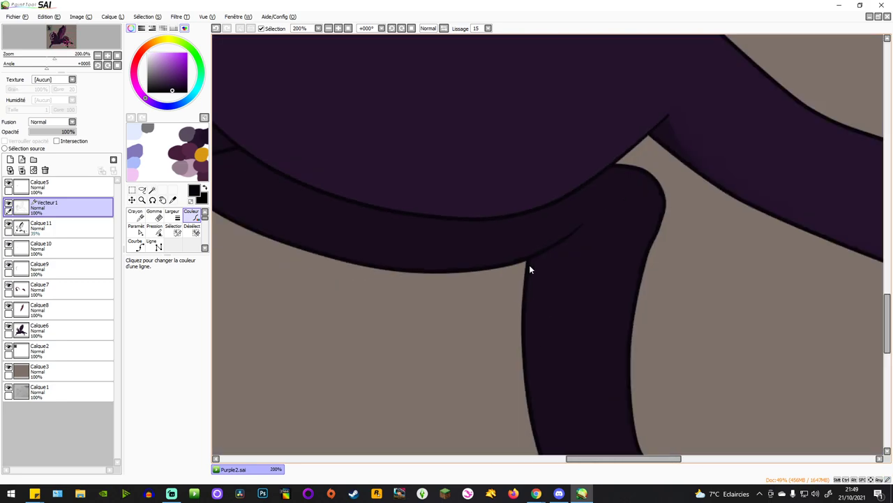
scroll(529, 266, "up", 1)
scroll(623, 187, "down", 4)
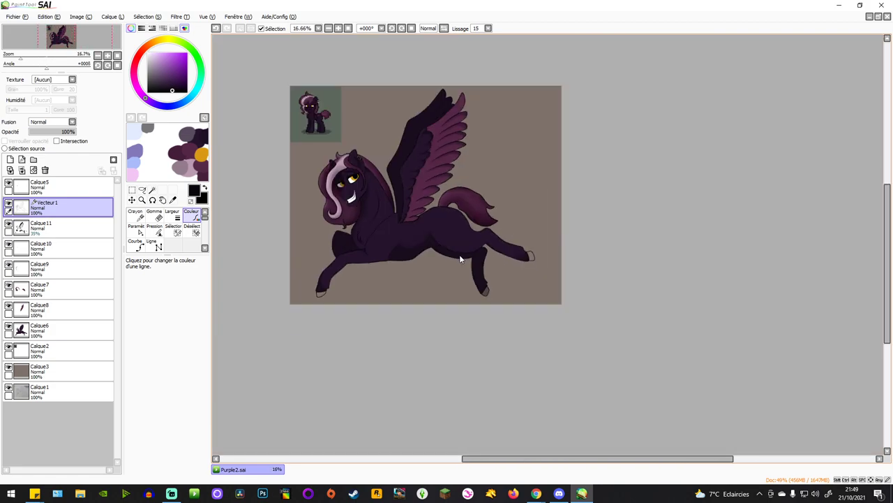
Recolour the flank crease and the near foreleg's elbow outline in the near-black purple.
scroll(459, 254, "up", 1)
scroll(497, 251, "up", 2)
scroll(596, 245, "up", 1)
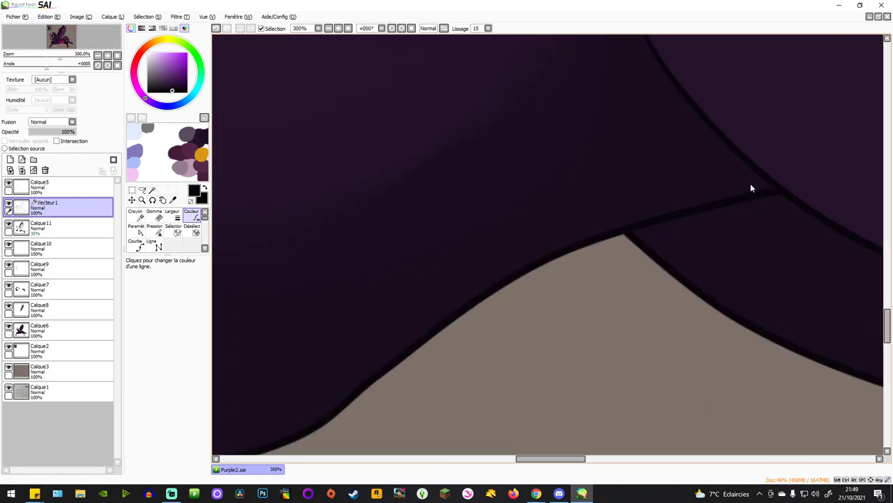
scroll(749, 185, "down", 2)
scroll(664, 228, "down", 3)
scroll(642, 270, "up", 5)
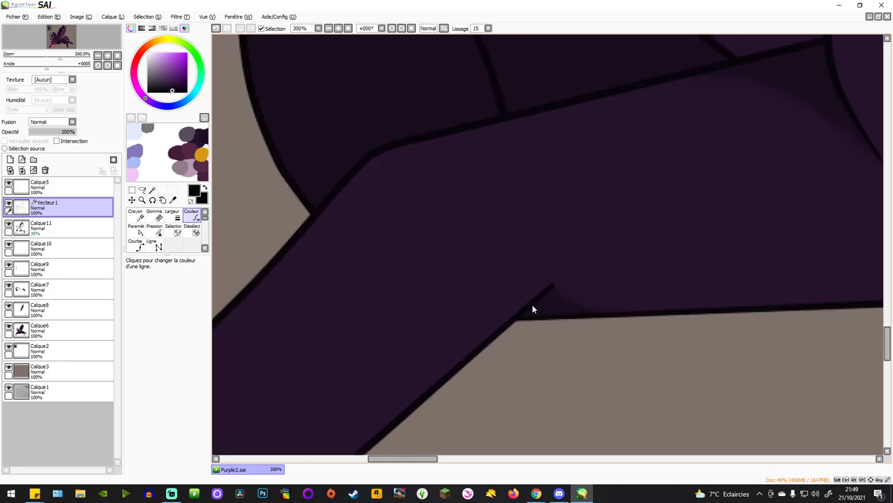
Recolour the fine lines behind the jaw and along the neck in the near-black purple.
scroll(533, 305, "down", 1)
scroll(608, 206, "down", 3)
scroll(630, 165, "up", 4)
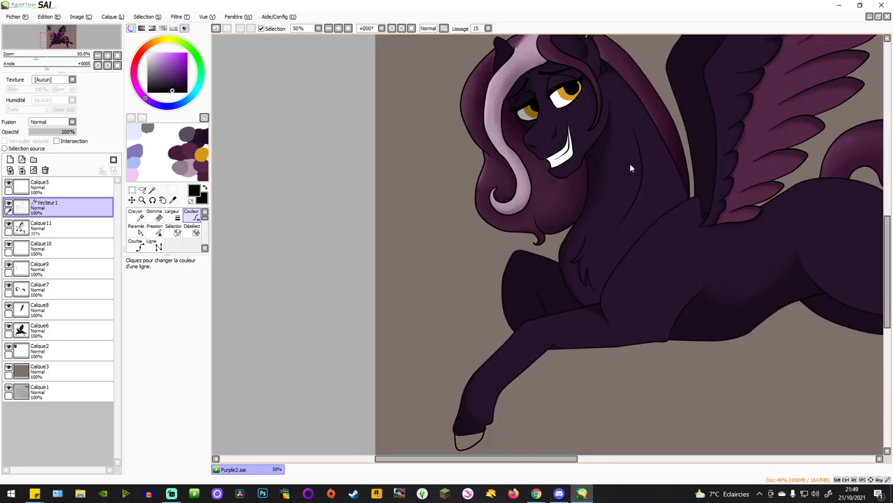
scroll(449, 174, "up", 4)
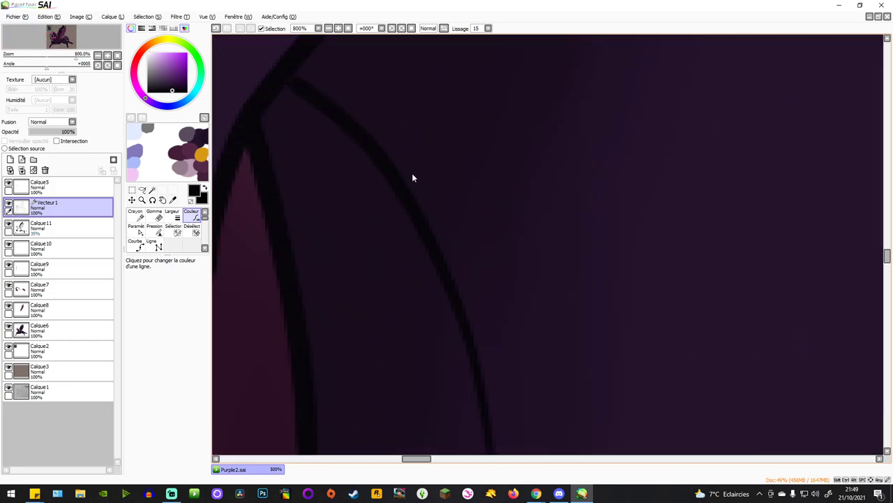
scroll(412, 177, "down", 7)
scroll(328, 207, "up", 3)
scroll(315, 186, "down", 4)
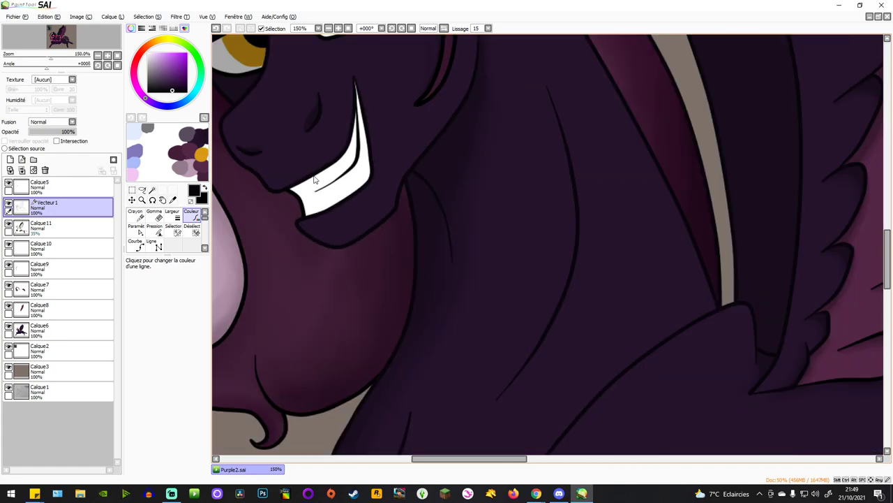
Recolour the muzzle, nostril and mouth outlines in the near-black purple.
scroll(289, 160, "up", 5)
scroll(349, 196, "down", 2)
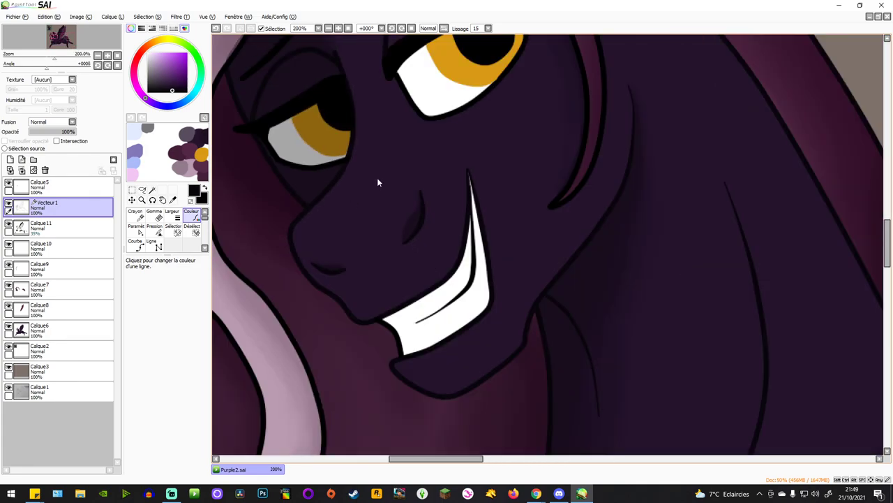
scroll(401, 231, "up", 2)
scroll(403, 278, "down", 3)
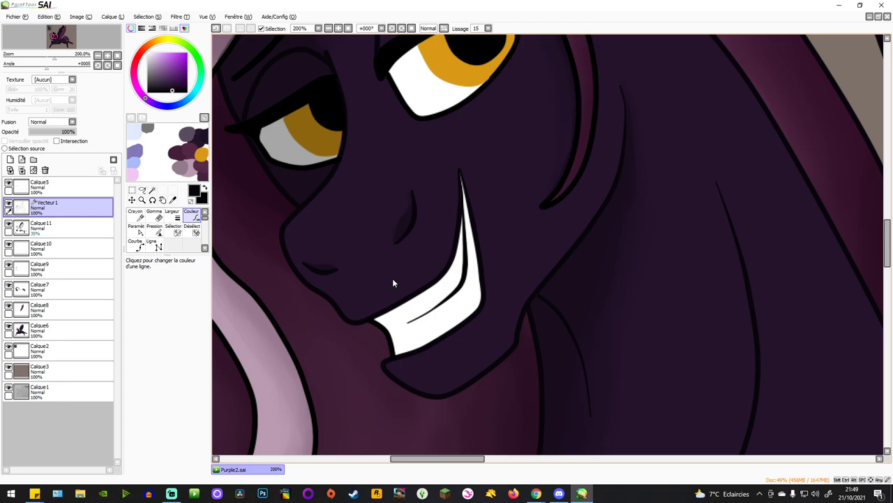
Recolour the forehead and eyelid outlines around both eyes in the near-black purple.
scroll(412, 228, "down", 3)
scroll(393, 197, "up", 4)
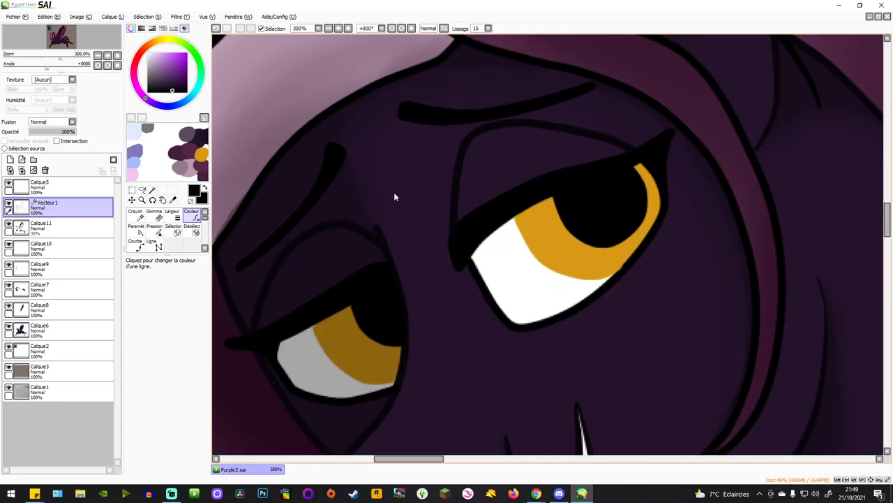
scroll(424, 212, "down", 4)
scroll(424, 176, "up", 4)
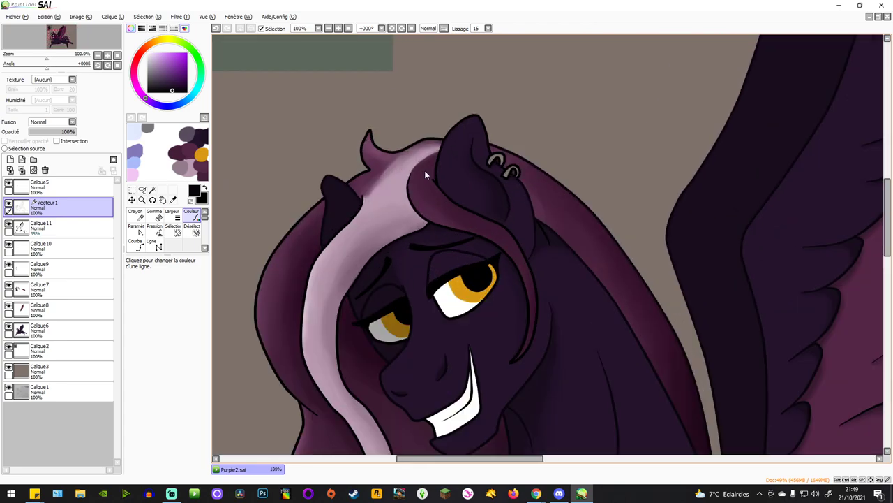
Examine the ear, earring, neck and wing-base linework up close for leftover black lines and unpainted gaps.
scroll(385, 214, "down", 3)
scroll(290, 245, "up", 3)
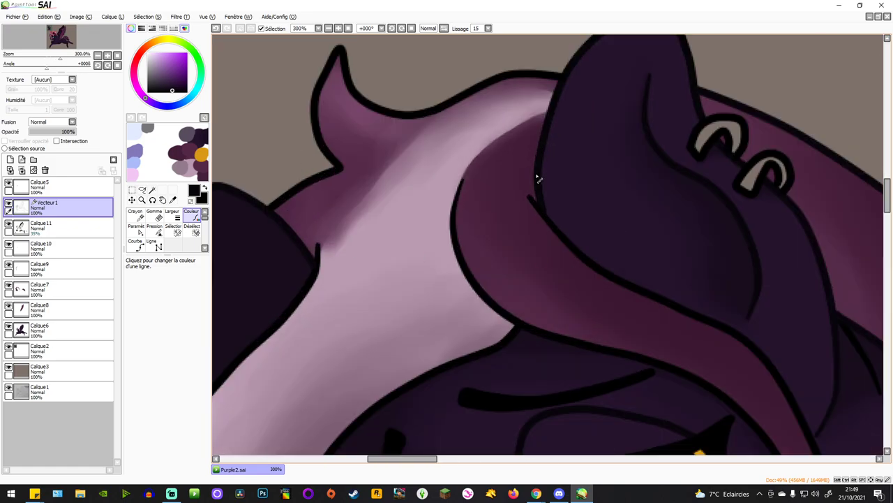
scroll(543, 187, "down", 2)
scroll(615, 150, "up", 2)
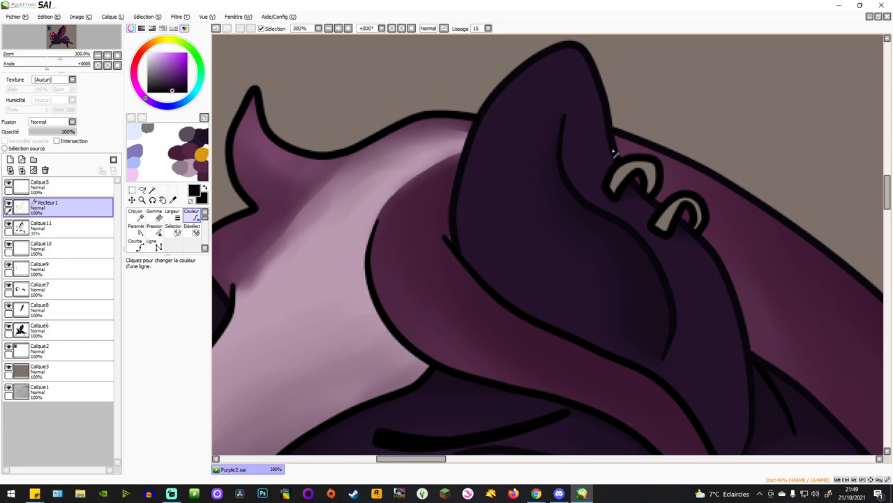
scroll(645, 205, "up", 2)
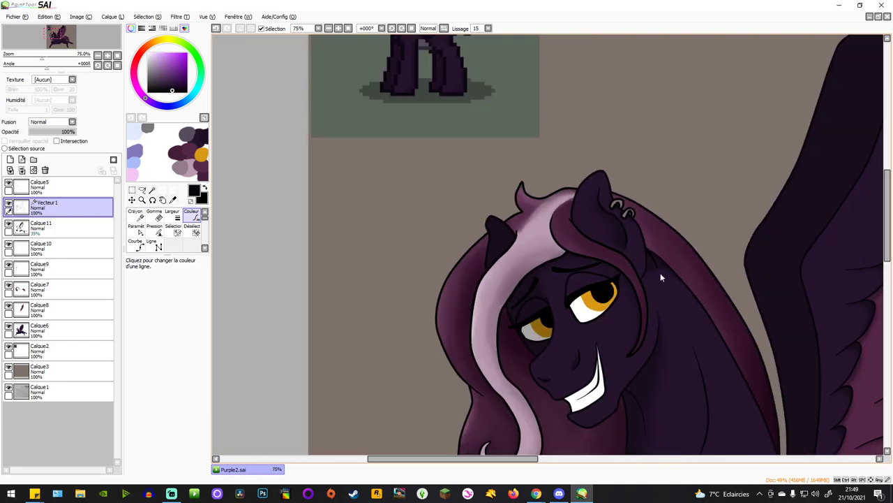
scroll(661, 277, "up", 6)
scroll(599, 270, "down", 4)
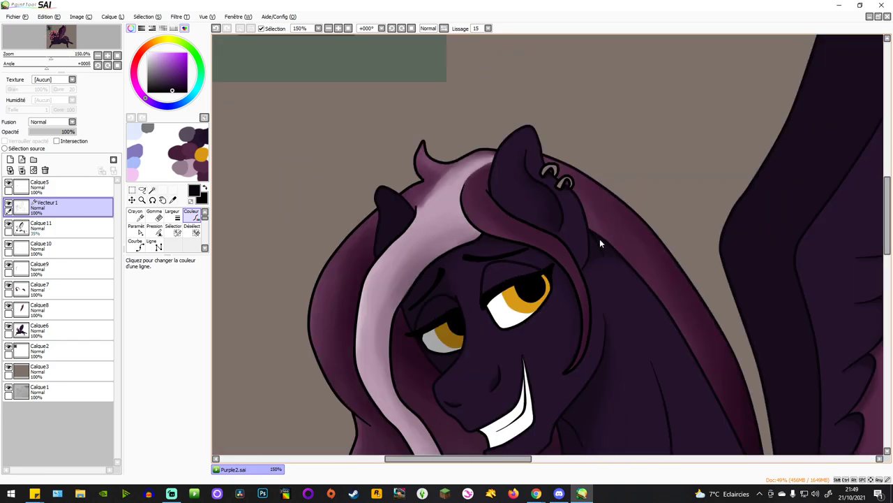
scroll(611, 283, "up", 3)
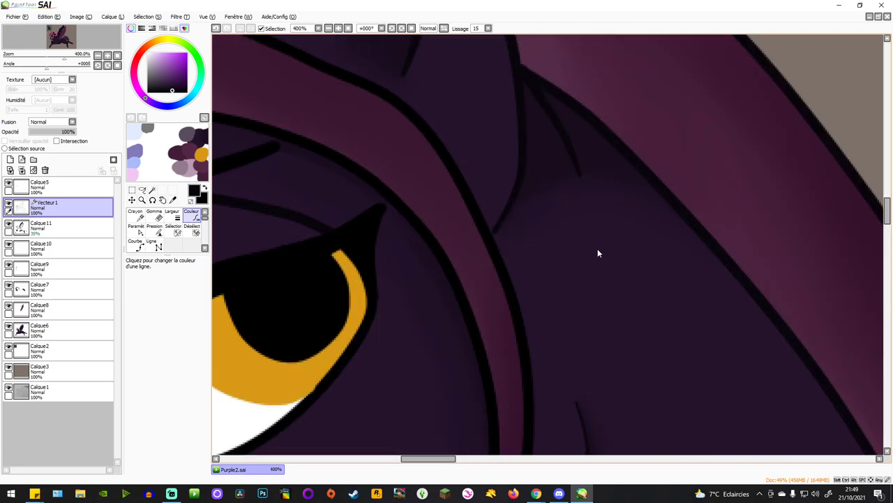
scroll(598, 251, "down", 2)
scroll(585, 234, "up", 2)
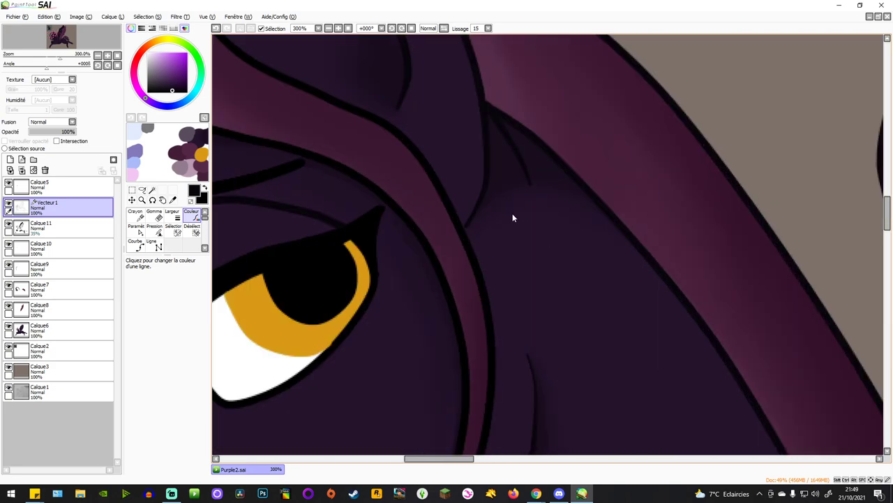
scroll(512, 218, "down", 3)
scroll(640, 298, "up", 2)
scroll(580, 242, "down", 2)
scroll(580, 241, "up", 3)
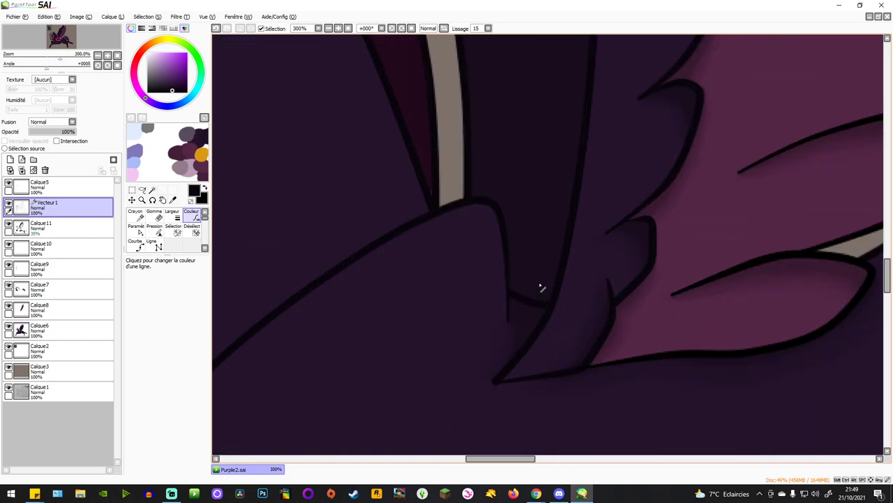
scroll(514, 279, "up", 2)
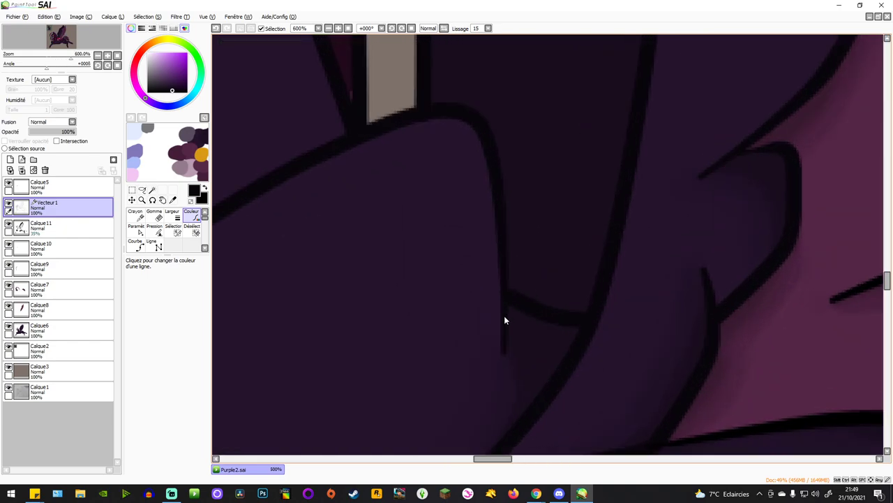
scroll(504, 318, "down", 2)
scroll(395, 185, "up", 2)
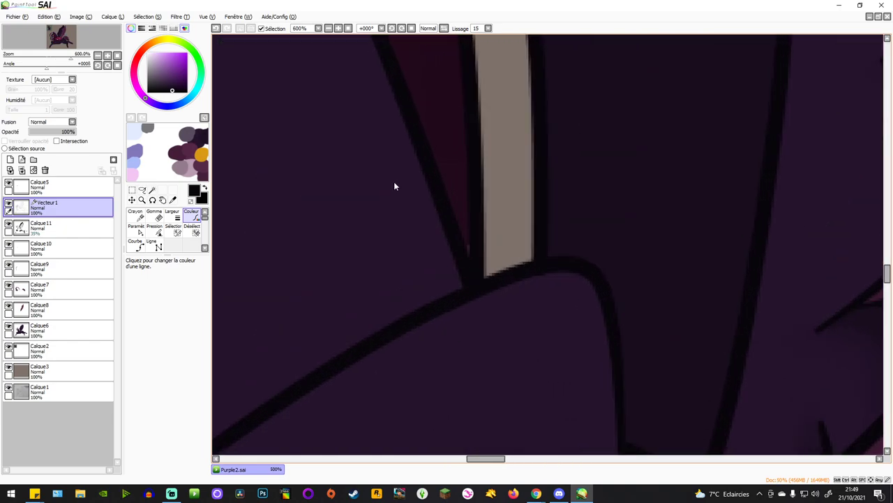
Fill the bare spot at the mane's narrow tip above the wing base on Calque7 with the sampled dark maroon, using a size 4 pencil.
left_click(60, 309)
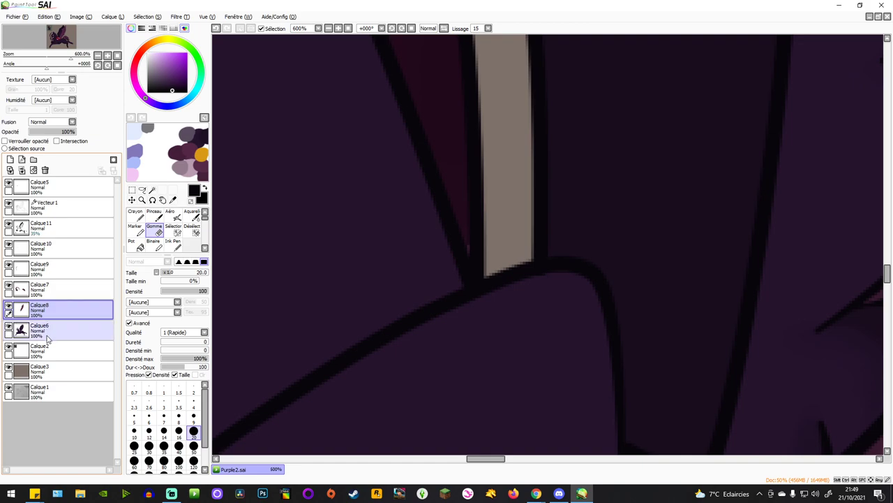
left_click(59, 289)
scroll(464, 225, "up", 2)
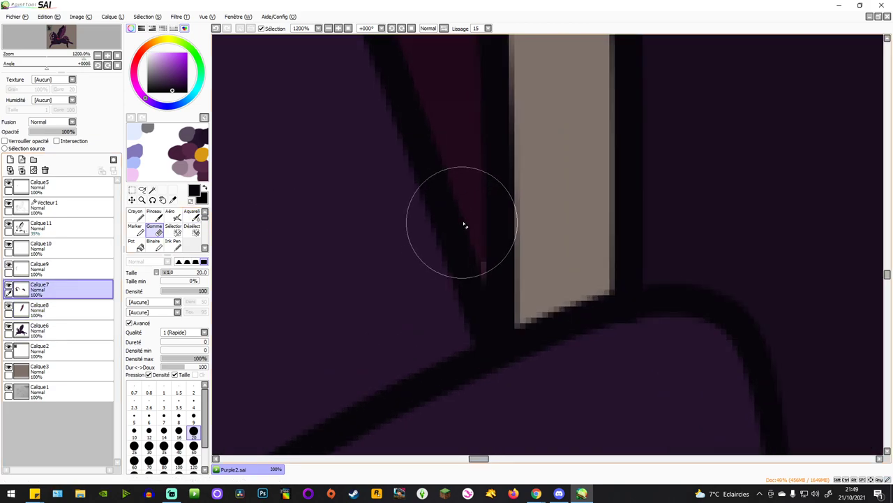
left_click(193, 392)
scroll(404, 305, "up", 1)
left_click_drag(509, 240, 512, 242)
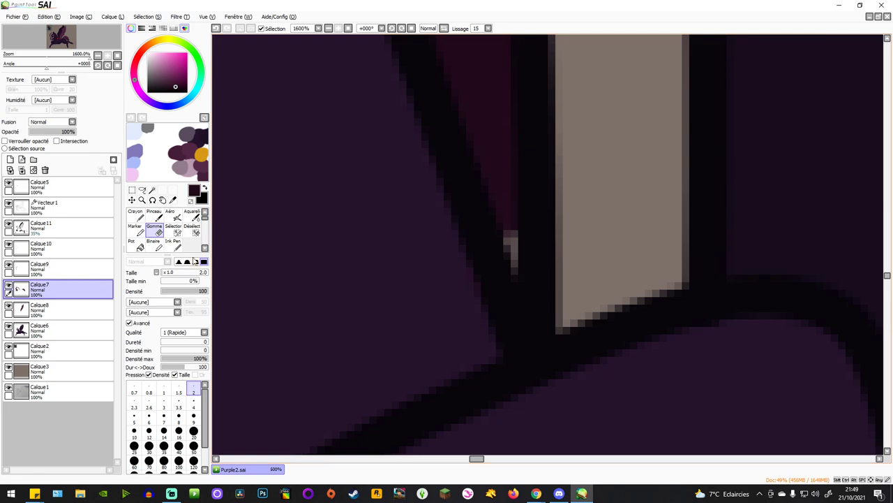
left_click(135, 215)
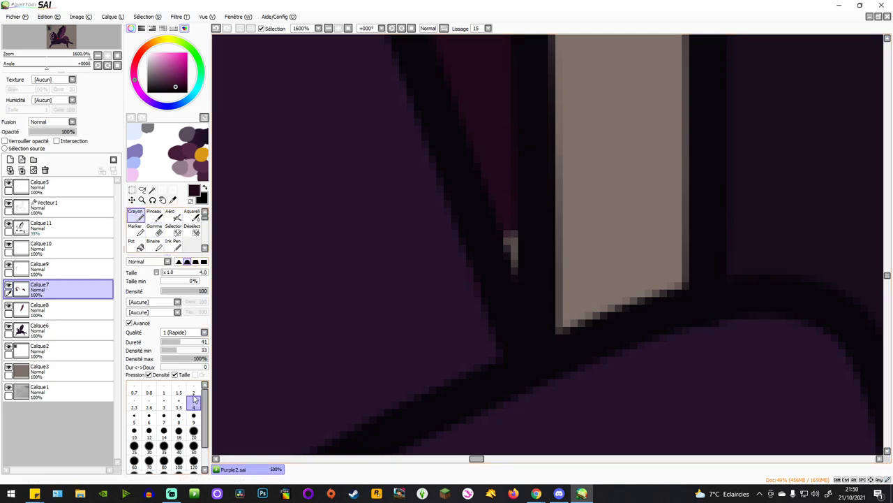
left_click_drag(509, 243, 510, 280)
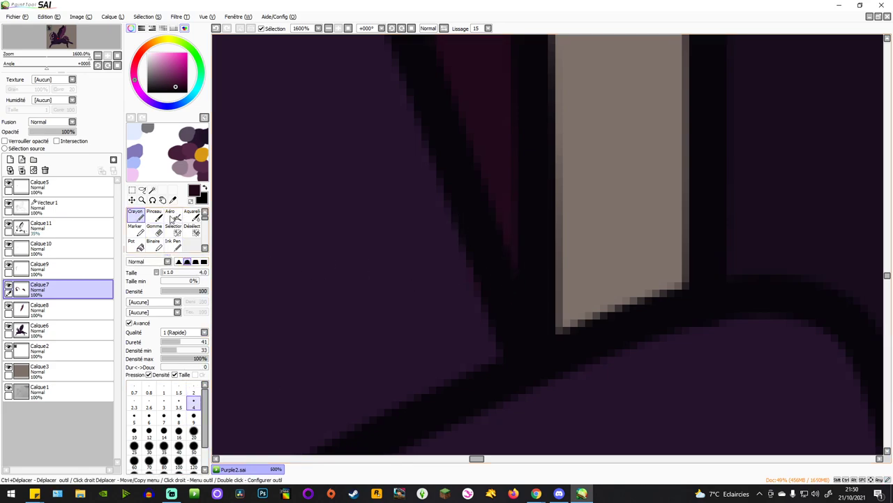
left_click(155, 226)
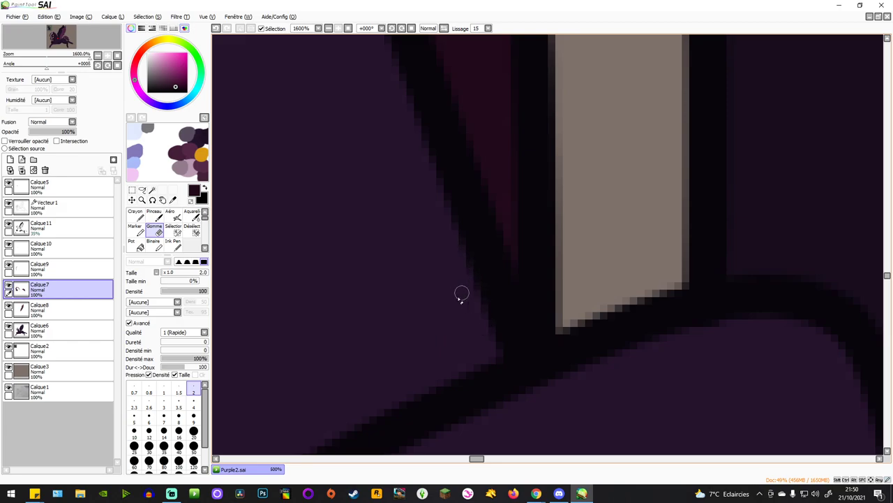
Toggle the visibility of Calque7 and Calque9 to find which layer holds the stray shading beside the pale mane streak.
scroll(429, 305, "down", 10)
scroll(364, 266, "up", 7)
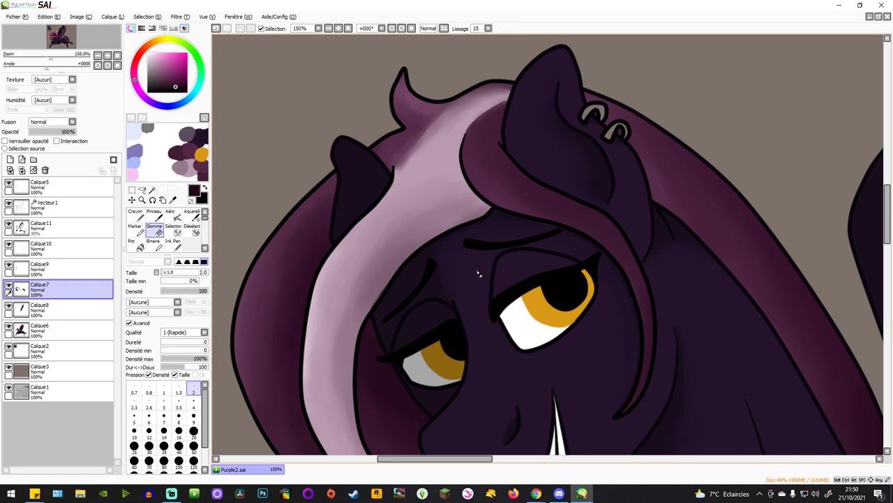
scroll(366, 306, "up", 5)
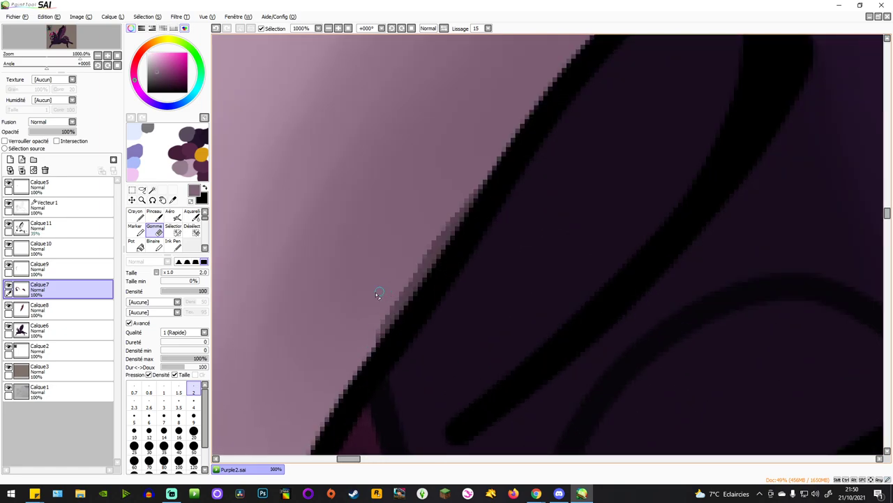
left_click(8, 284)
left_click(8, 285)
left_click(15, 302, "ctrl")
left_click(8, 265)
left_click(8, 265)
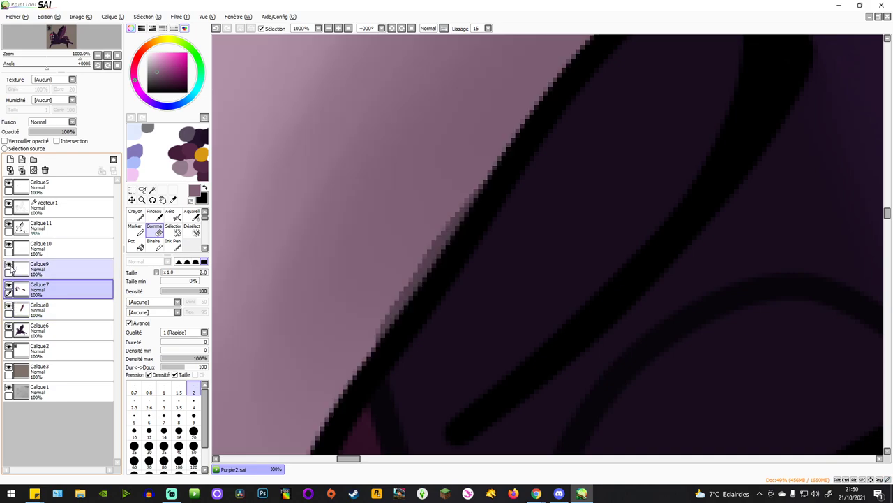
left_click(8, 266)
left_click(9, 266)
Erase the stray shading on Calque11 along the pale streak's edge beside the far eyebrow, using a size 9 eraser.
left_click(69, 229)
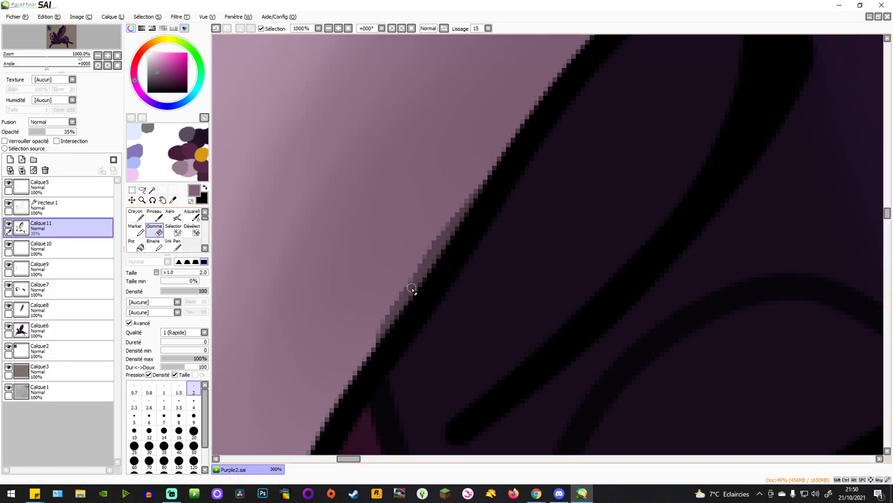
left_click_drag(412, 289, 392, 316)
left_click(194, 417)
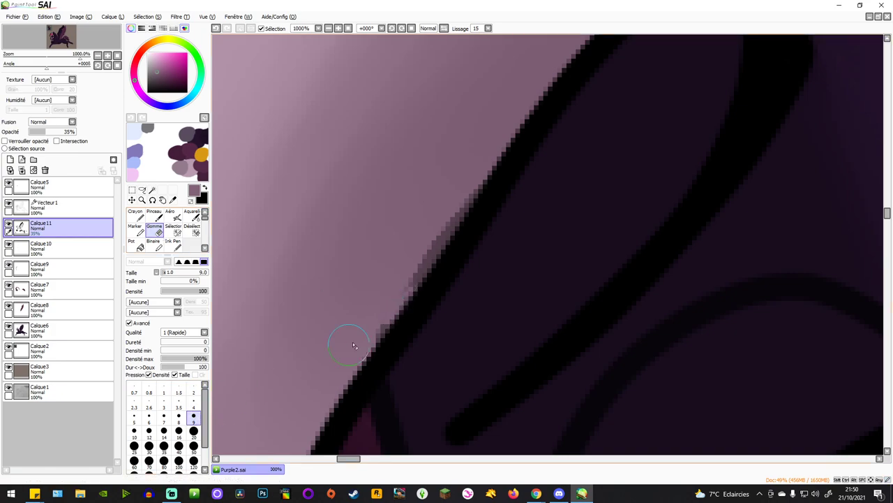
left_click_drag(386, 326, 440, 231)
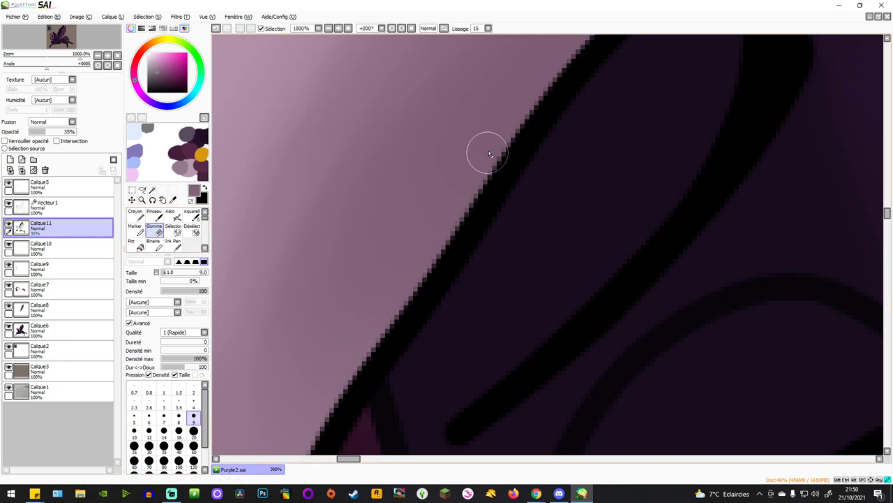
Fill the unpainted tip of the pale mane curl on Calque9 with its sampled mauve, using a size 4 pencil.
scroll(377, 220, "down", 6)
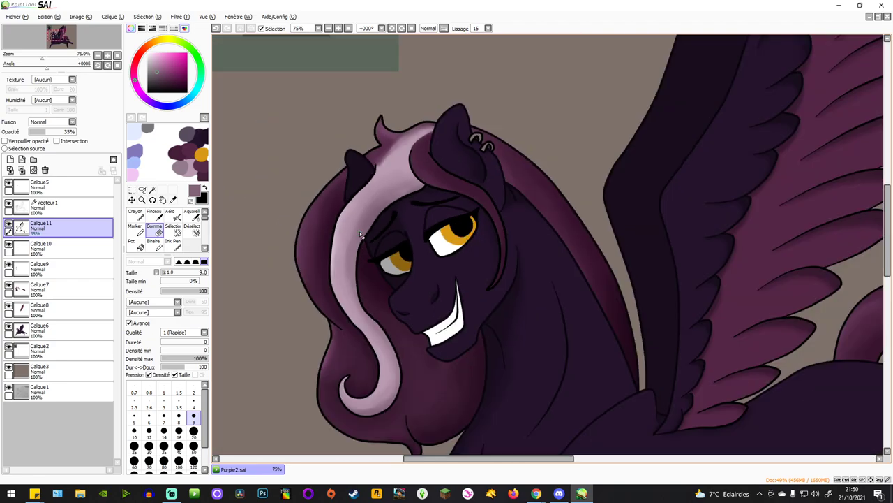
scroll(359, 231, "up", 5)
scroll(399, 219, "down", 5)
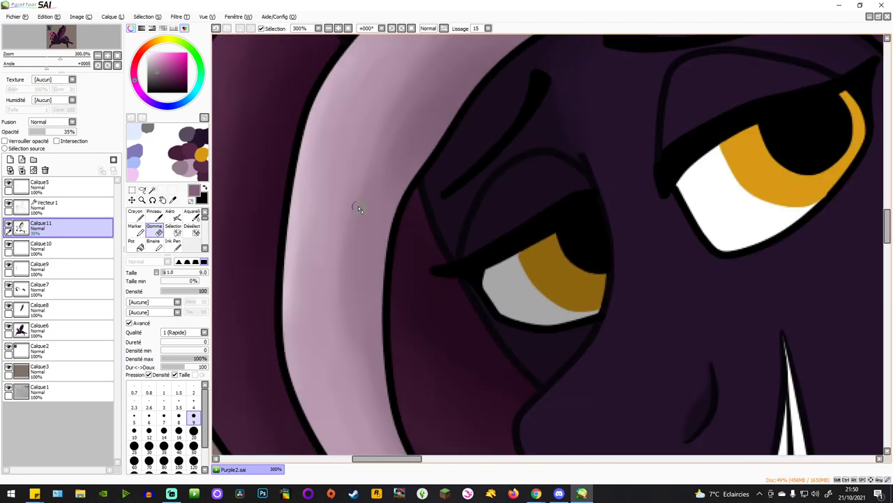
scroll(349, 379, "up", 6)
scroll(319, 391, "up", 2)
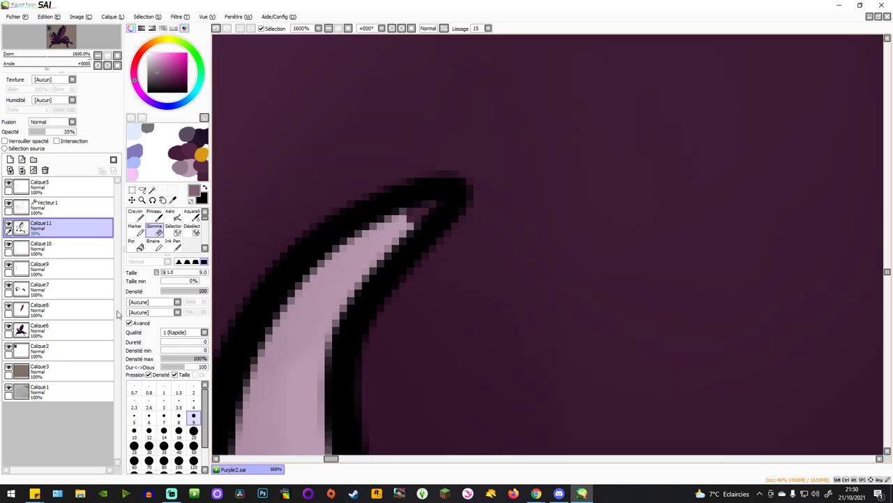
left_click(55, 285)
left_click(56, 278)
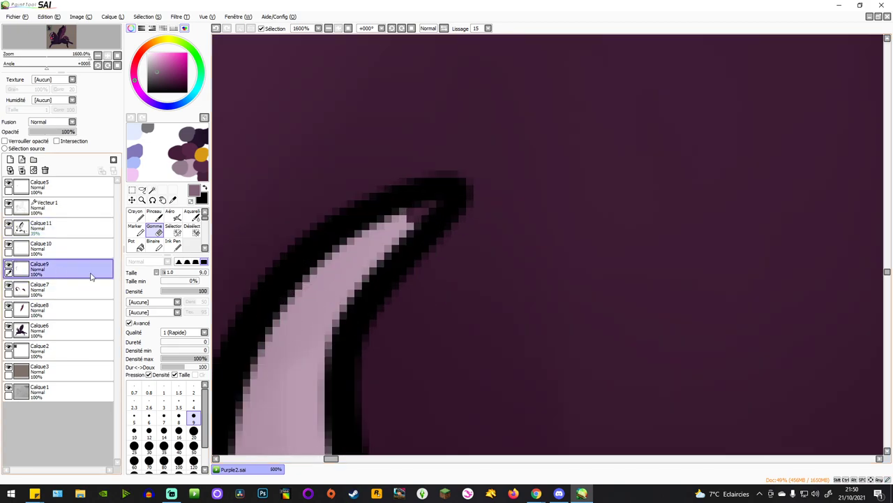
left_click(293, 321, "alt")
left_click(193, 404)
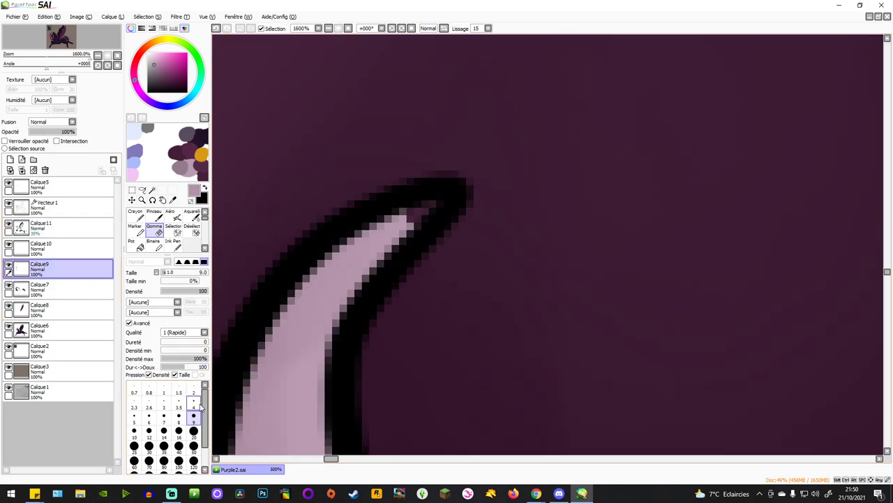
left_click_drag(377, 236, 412, 218)
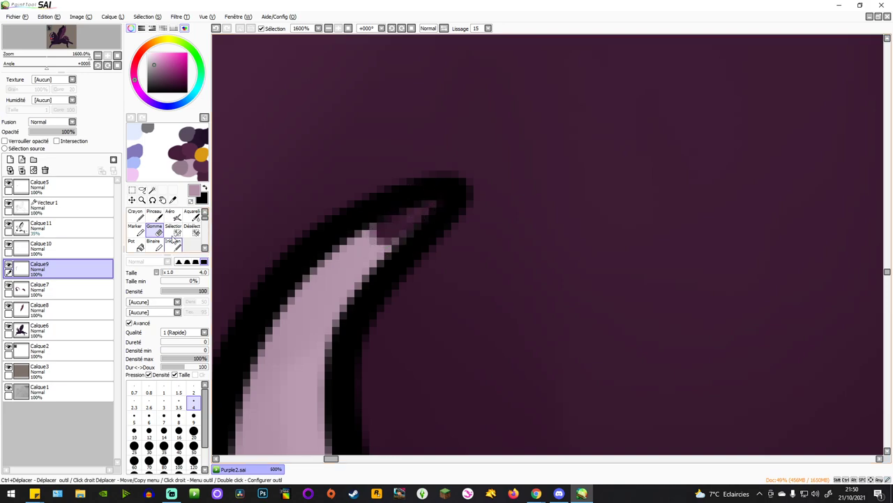
left_click(135, 214)
left_click_drag(370, 242, 428, 208)
Fill the gap in the tip of the mane's small lower curl on Calque7 with the sampled dark maroon.
scroll(358, 222, "down", 5)
scroll(389, 296, "down", 4)
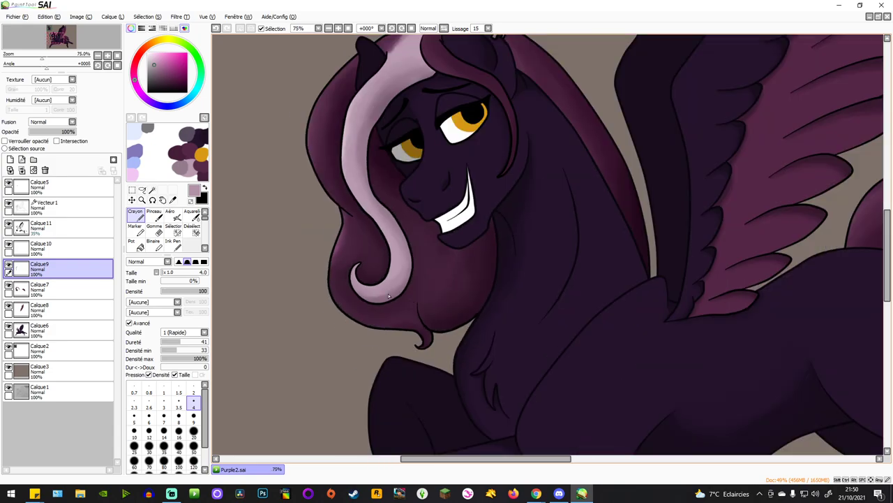
scroll(426, 345, "up", 8)
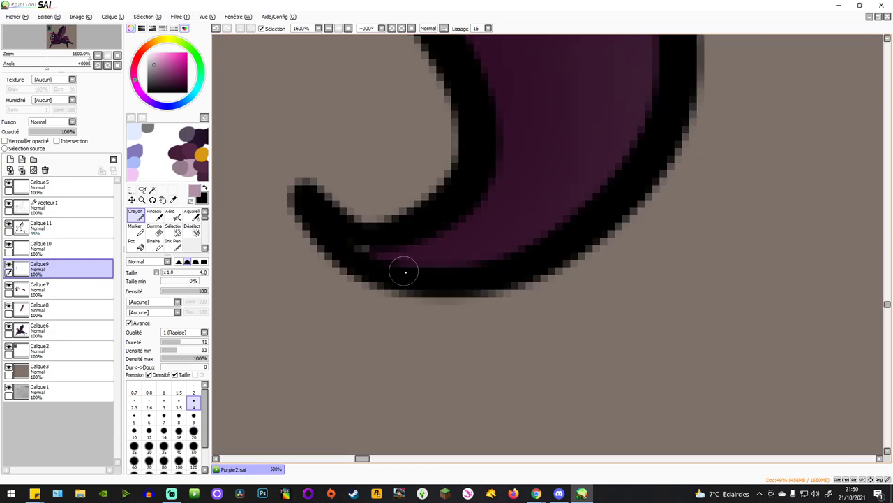
left_click(402, 254, "alt")
left_click(61, 294)
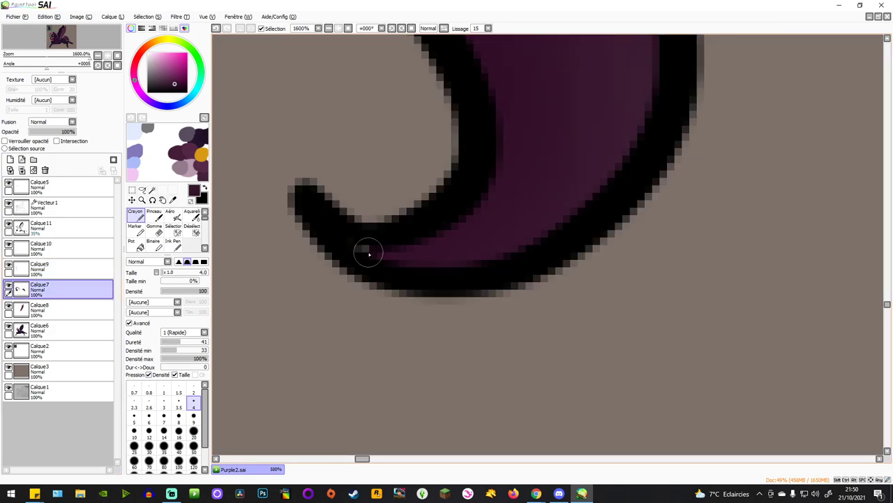
Fill the small colour gap beside the near ear's base on Calque7 with the mane's sampled maroon, using the size 4 pencil.
scroll(367, 251, "down", 9)
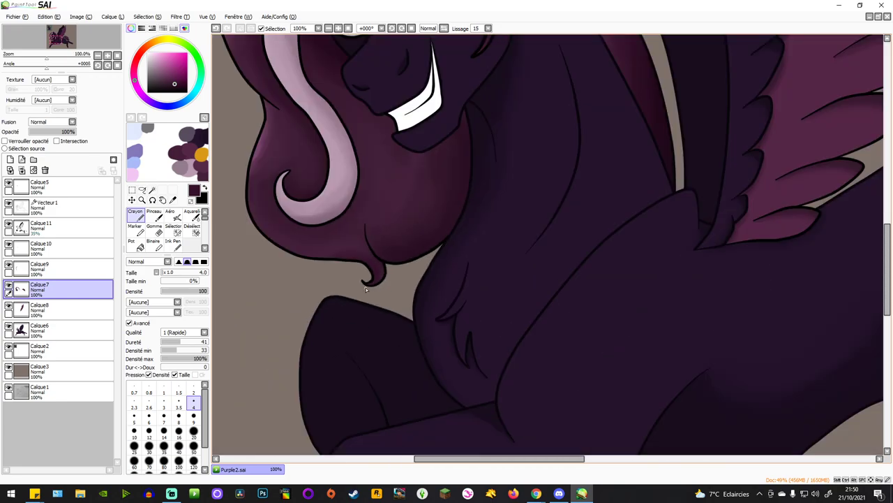
scroll(317, 167, "up", 4)
scroll(437, 261, "down", 3)
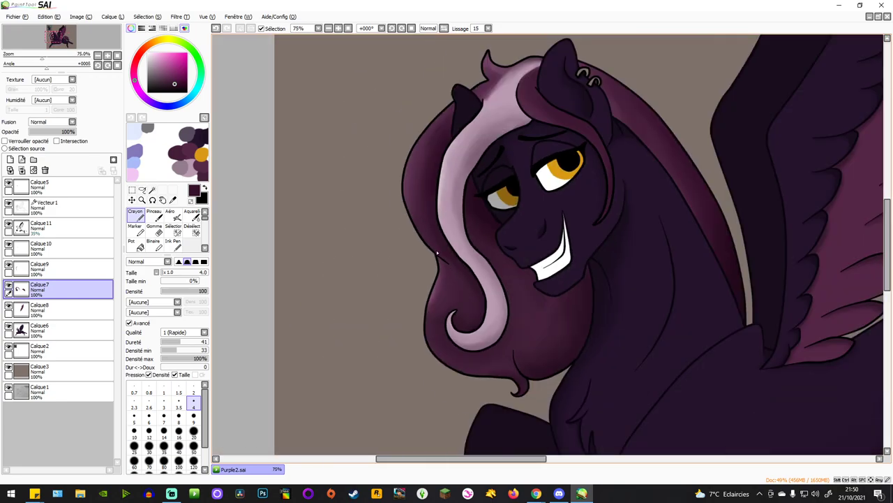
scroll(436, 250, "up", 2)
scroll(438, 161, "down", 1)
scroll(438, 162, "up", 2)
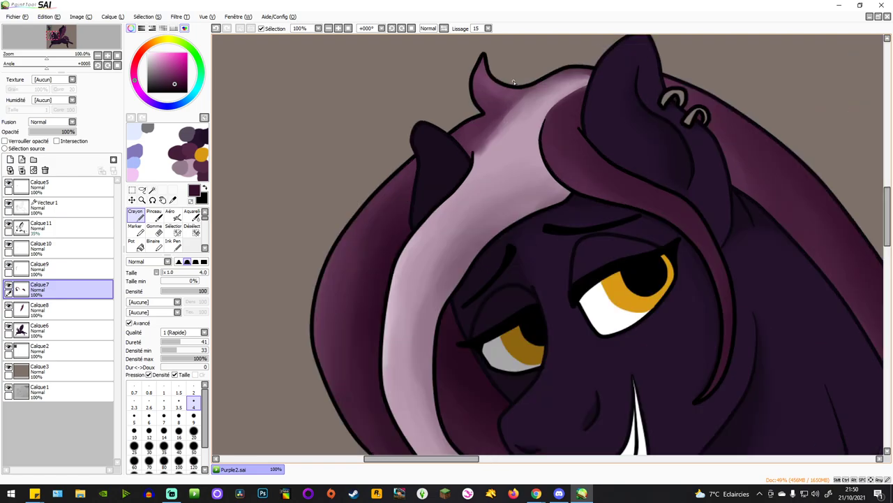
scroll(596, 85, "down", 2)
scroll(596, 86, "up", 2)
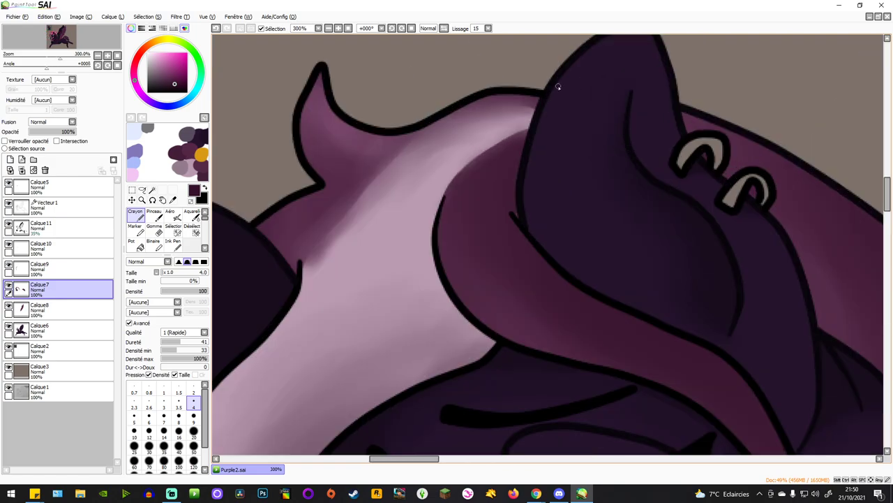
scroll(551, 222, "up", 5)
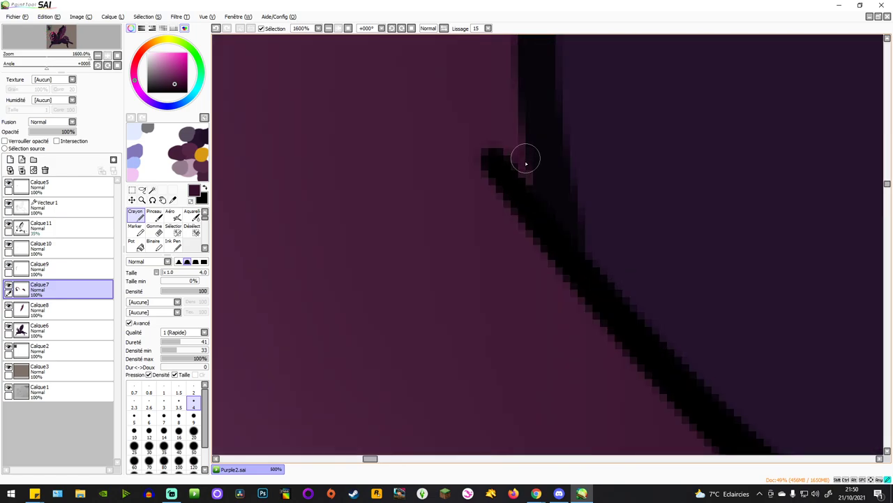
scroll(514, 198, "down", 2)
scroll(502, 181, "up", 1)
scroll(515, 188, "up", 1)
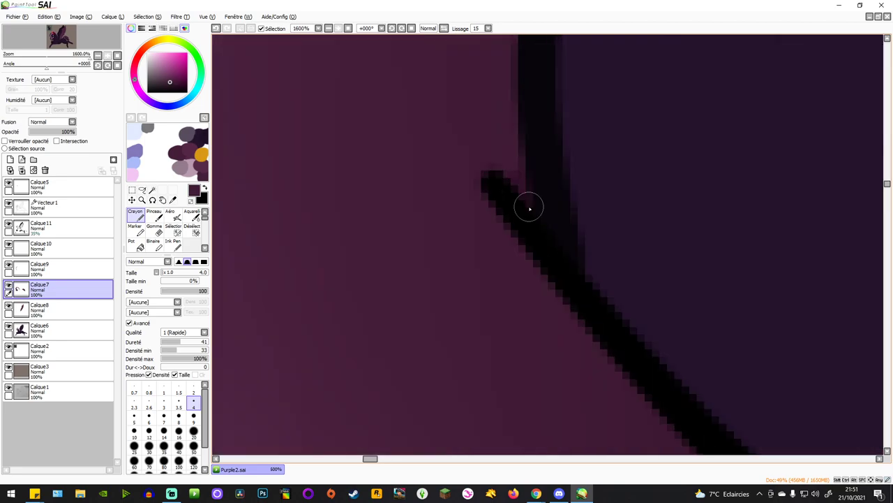
Inspect the mane, tail, legs and wing feathers for remaining colour gaps and stray shading.
scroll(538, 208, "down", 6)
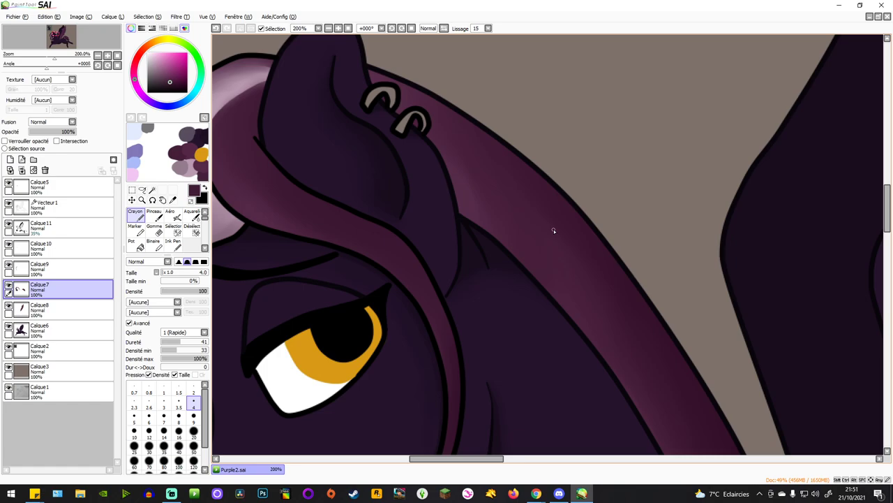
scroll(552, 229, "down", 4)
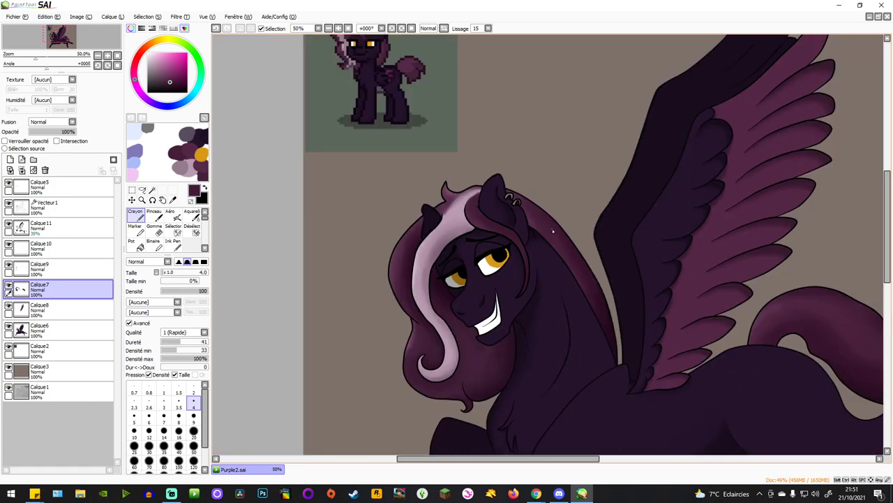
scroll(676, 222, "up", 2)
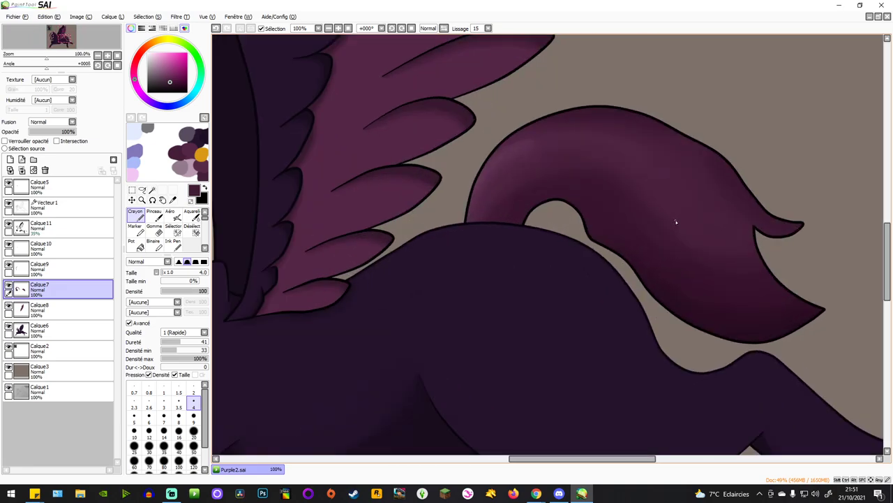
scroll(676, 222, "down", 3)
scroll(704, 213, "up", 2)
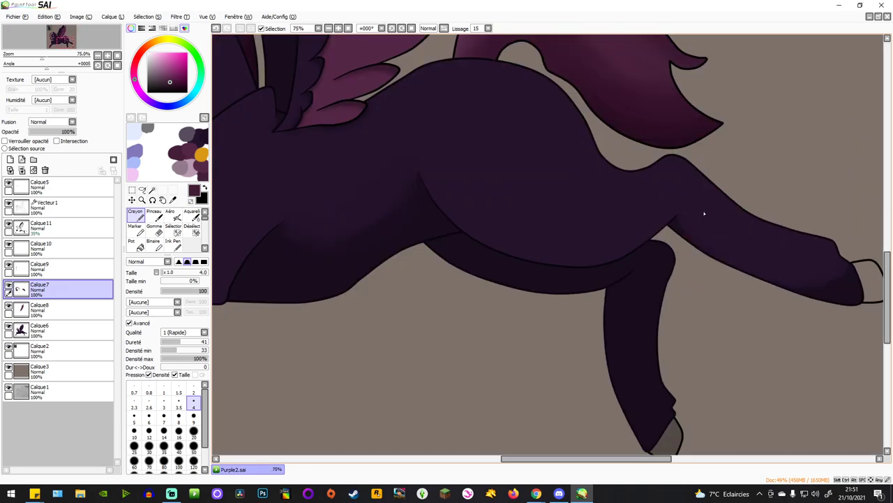
scroll(705, 214, "up", 2)
scroll(694, 212, "down", 3)
scroll(666, 212, "down", 3)
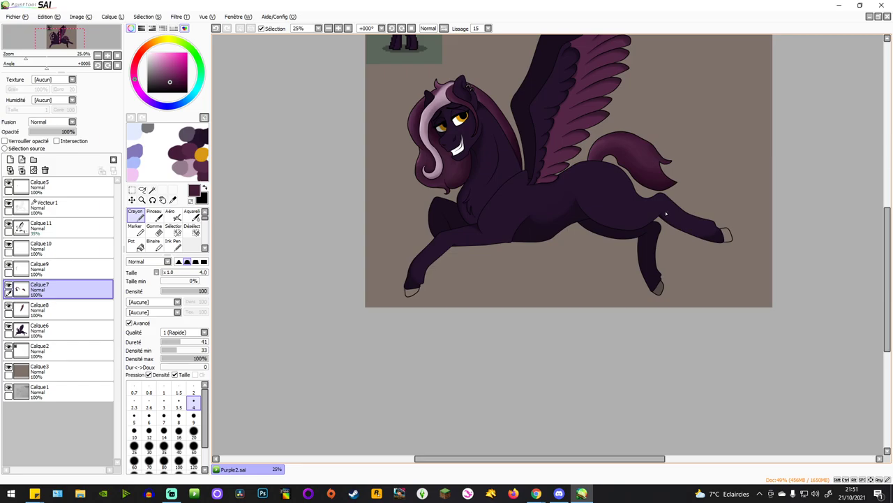
scroll(665, 210, "up", 1)
scroll(628, 203, "down", 2)
scroll(564, 188, "up", 4)
scroll(563, 188, "down", 4)
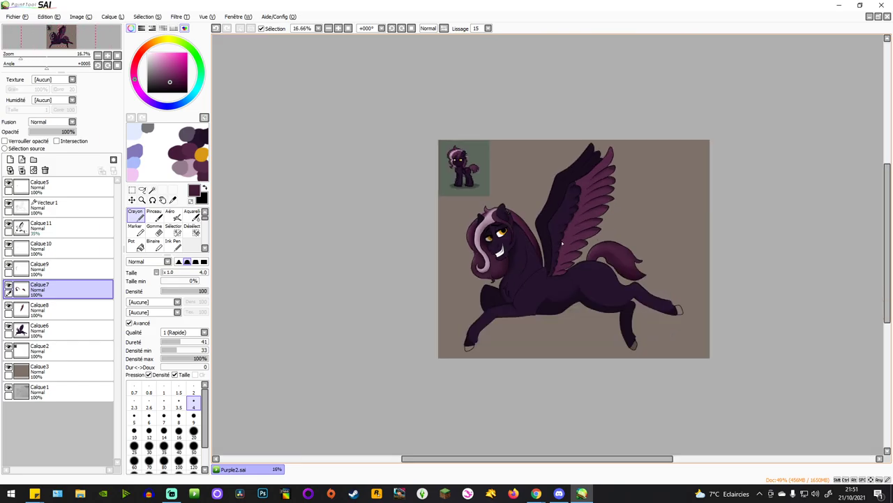
scroll(562, 243, "up", 6)
scroll(559, 248, "down", 5)
scroll(560, 247, "up", 5)
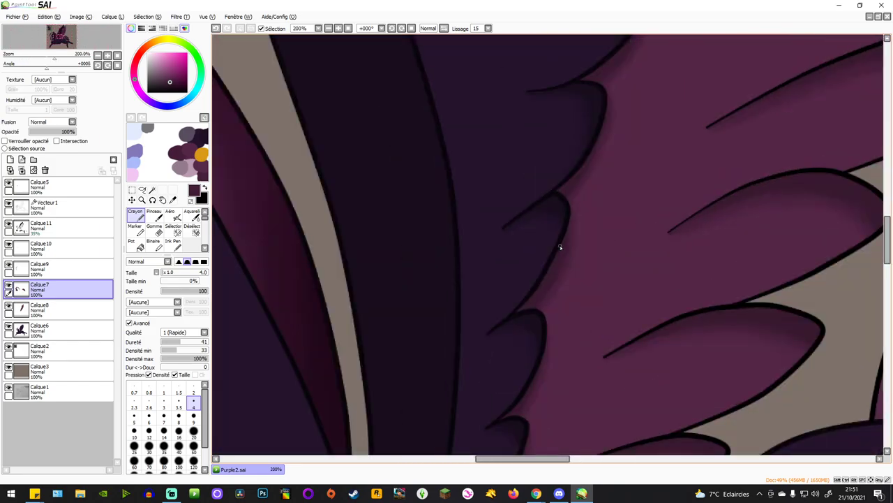
scroll(560, 248, "down", 3)
scroll(560, 248, "up", 3)
scroll(559, 247, "down", 1)
scroll(560, 246, "up", 1)
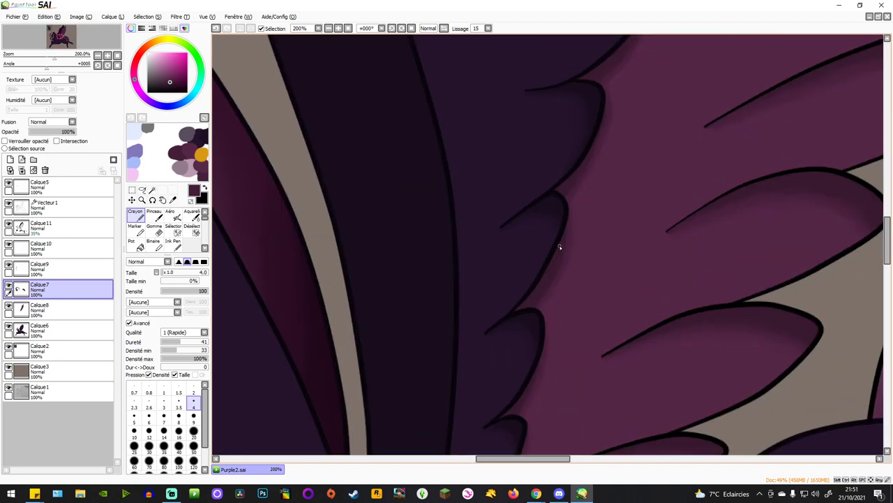
scroll(559, 246, "down", 5)
scroll(560, 248, "up", 1)
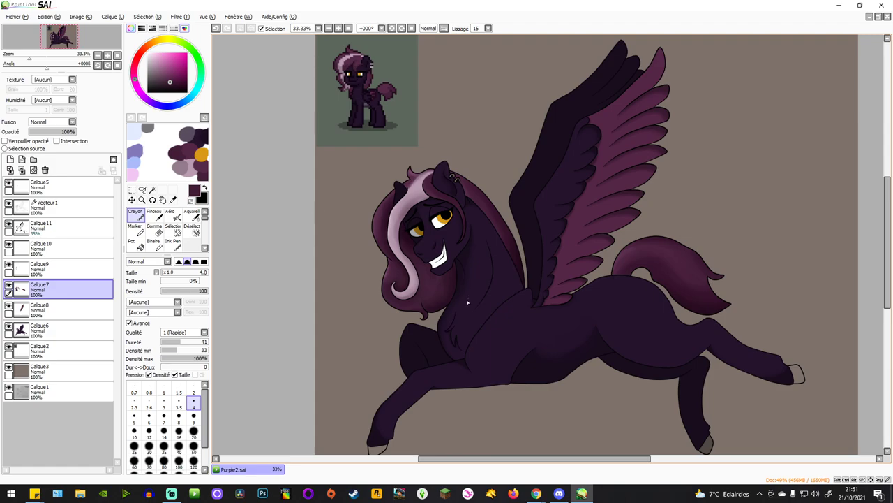
Sample the mane's dark maroon, darken it to near-black, and recolour the mane's lower outline on Vecteur1.
scroll(438, 313, "up", 8)
right_click(488, 317)
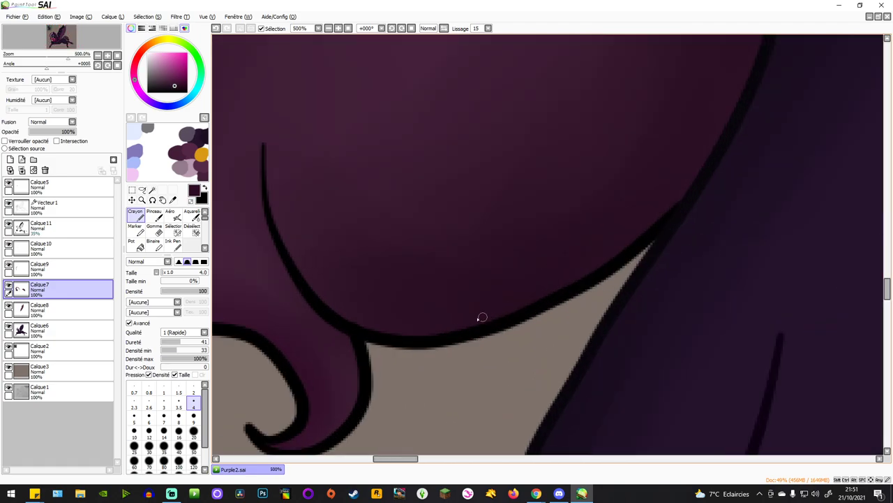
left_click(63, 207)
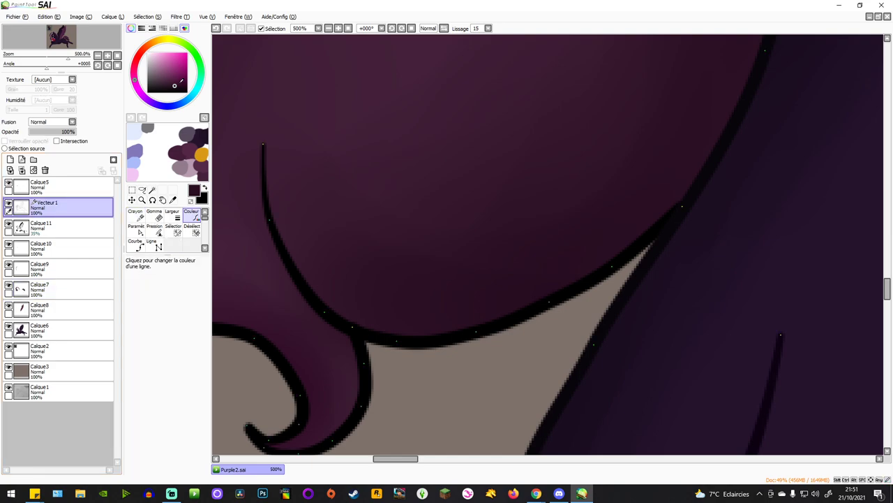
left_click(177, 88)
left_click(419, 346)
scroll(372, 349, "down", 4)
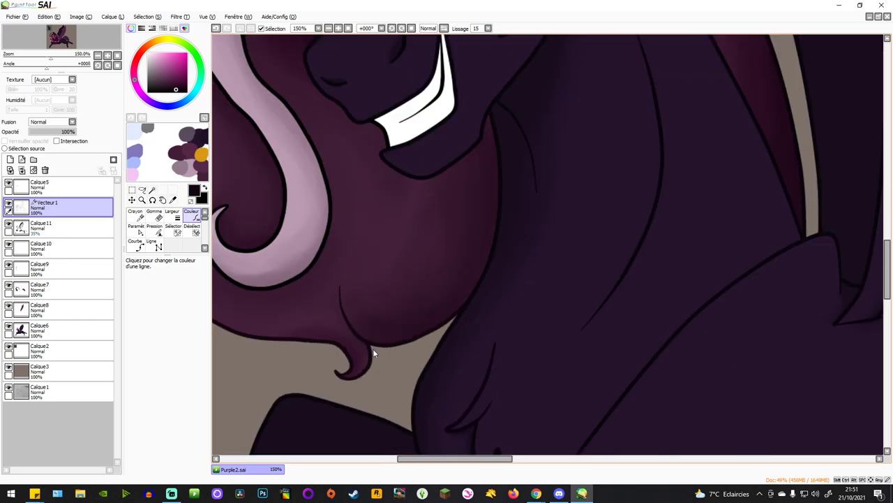
Recolour the mane's remaining outlines along its outer edge, top tuft and back with the same near-black maroon on Vecteur1.
scroll(310, 321, "down", 2)
scroll(296, 317, "up", 5)
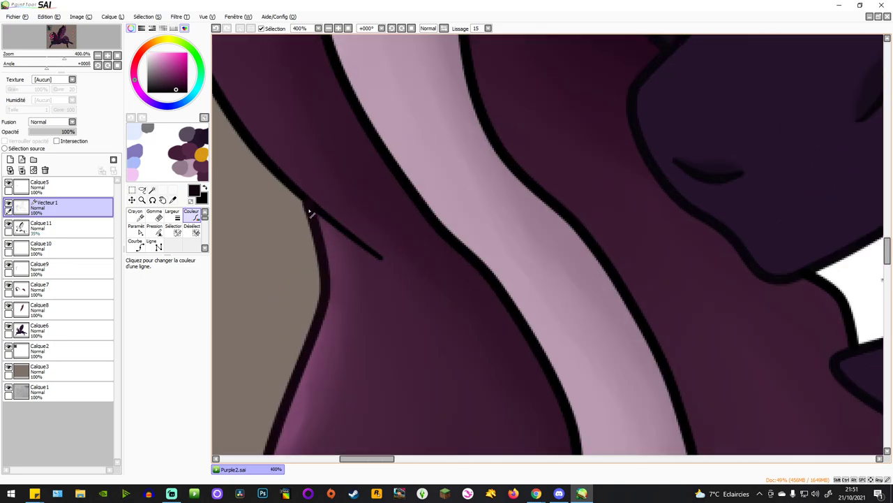
scroll(337, 229, "down", 5)
scroll(307, 272, "up", 4)
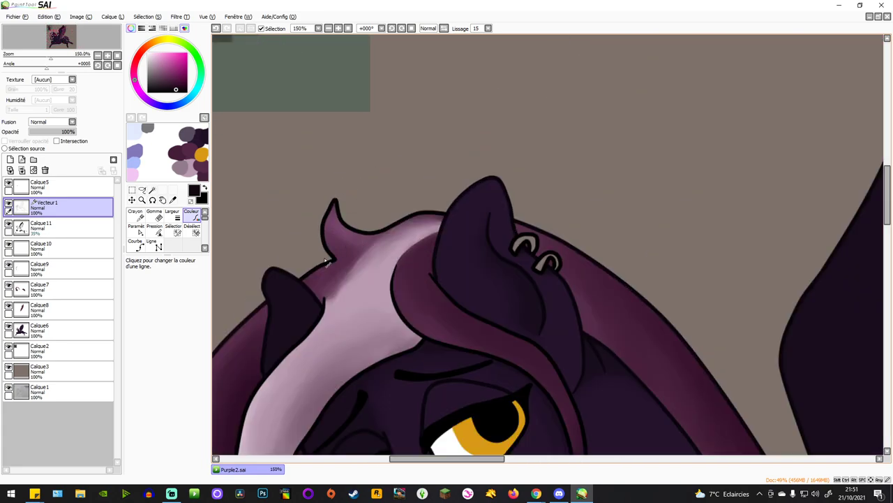
scroll(302, 282, "down", 1)
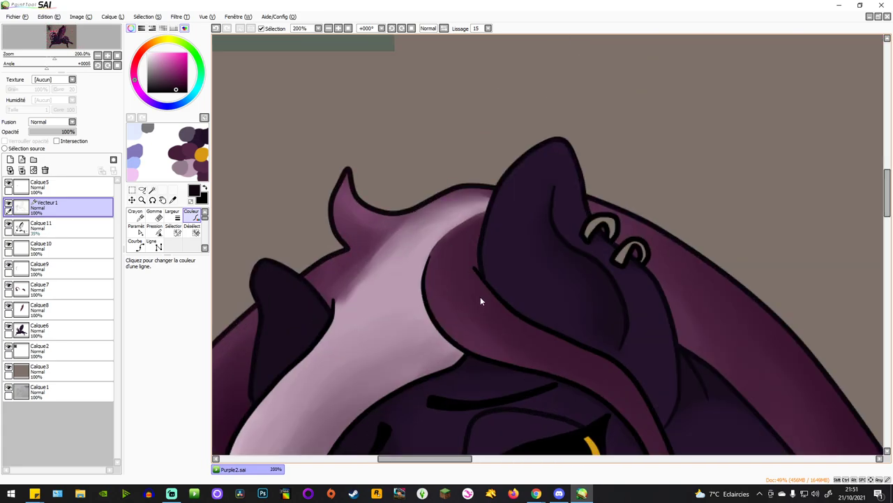
scroll(517, 317, "down", 3)
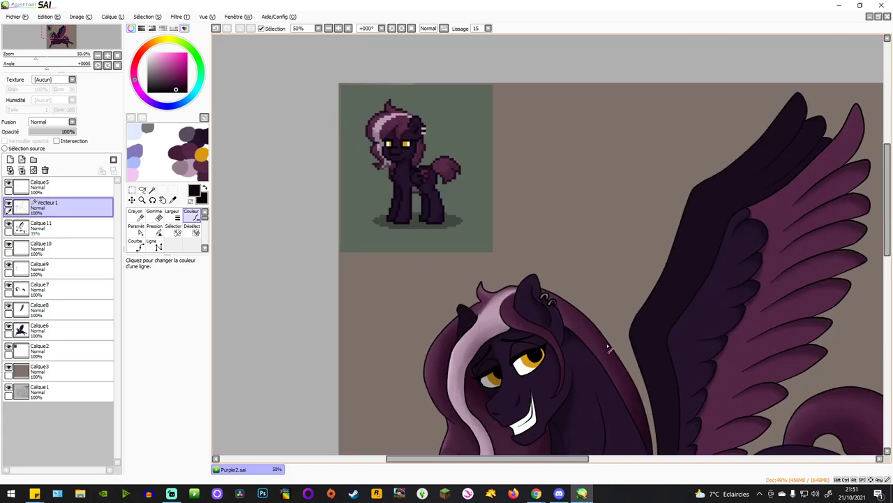
scroll(606, 344, "up", 1)
scroll(602, 340, "down", 2)
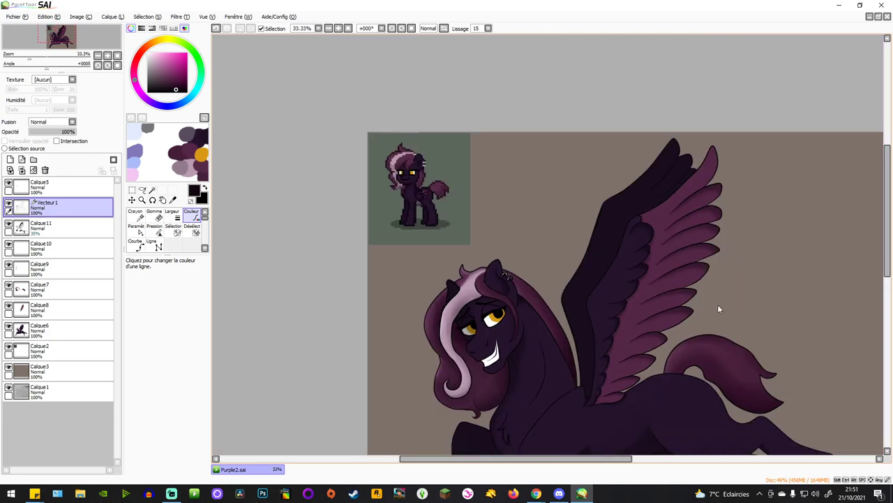
Sample the tail's dark maroon, darken it to near-black, and recolour the tail's outlines on Vecteur1.
scroll(718, 305, "up", 3)
scroll(650, 310, "up", 1)
scroll(543, 303, "down", 3)
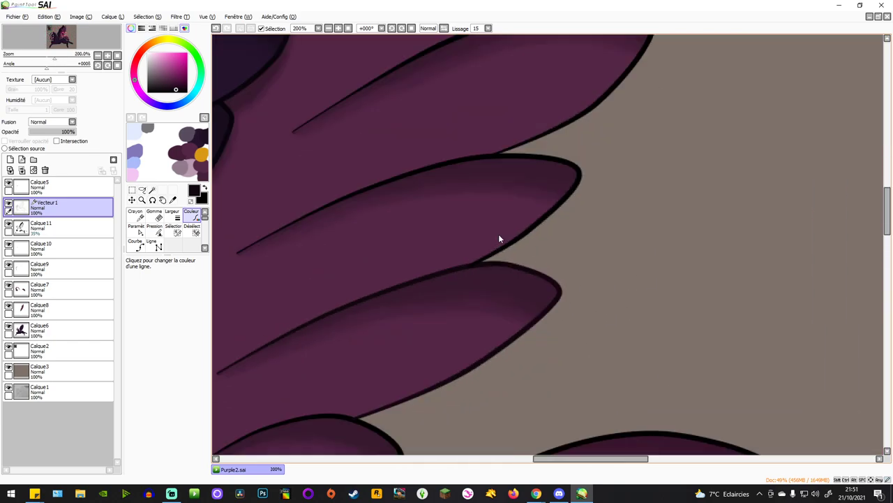
scroll(602, 361, "up", 2)
scroll(656, 210, "down", 2)
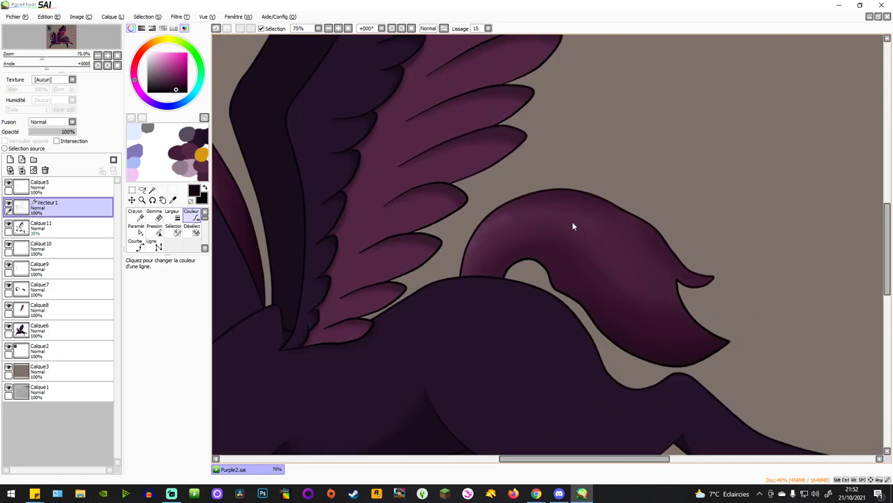
scroll(573, 221, "up", 1)
left_click(173, 200)
scroll(489, 192, "down", 1)
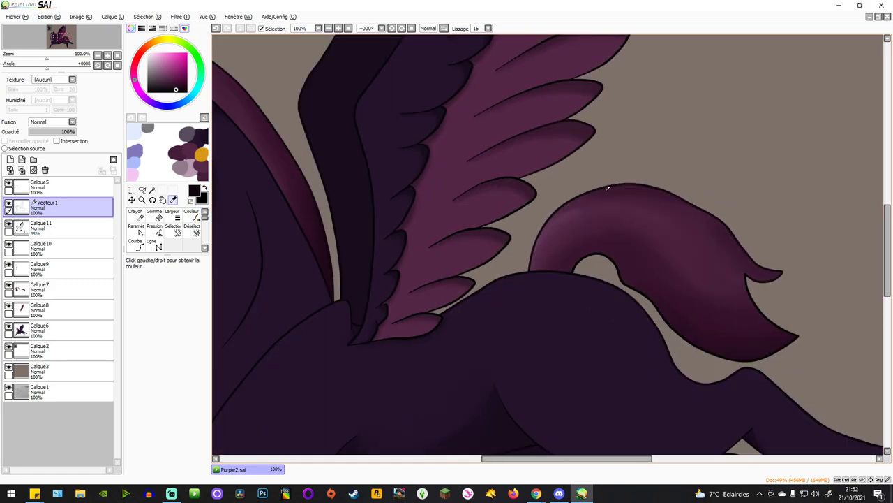
scroll(726, 349, "up", 2)
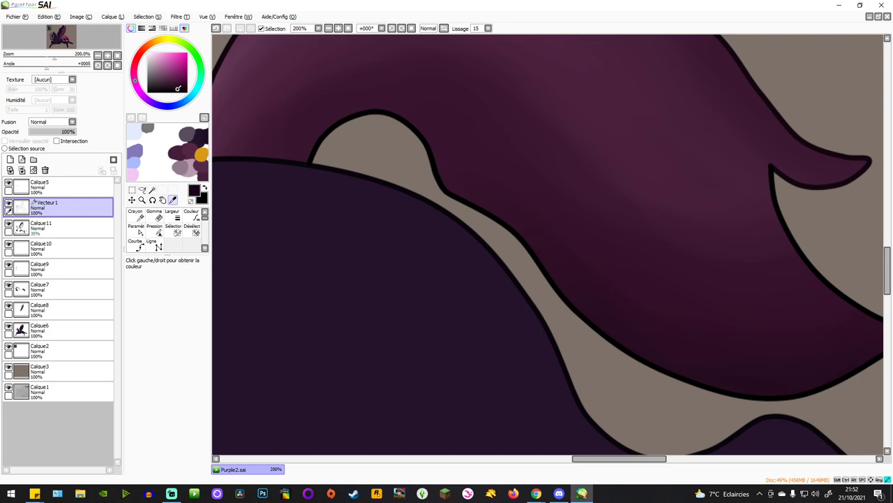
left_click(192, 217)
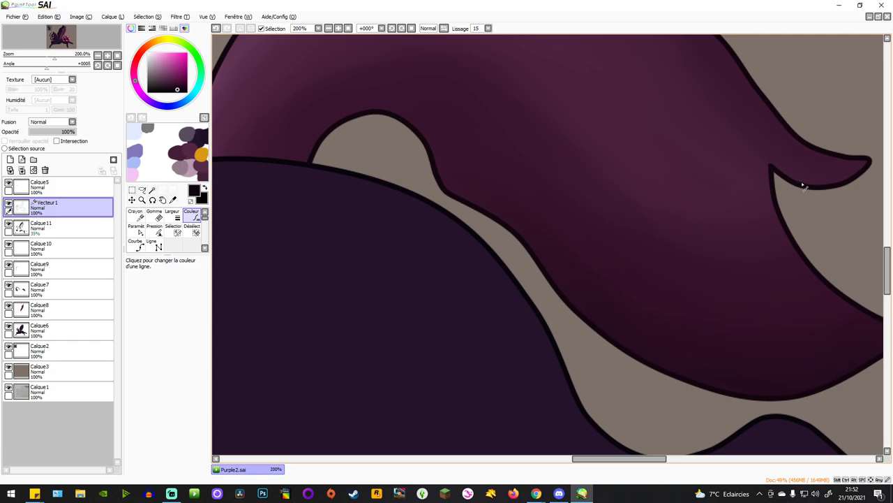
scroll(796, 189, "down", 3)
scroll(763, 106, "up", 5)
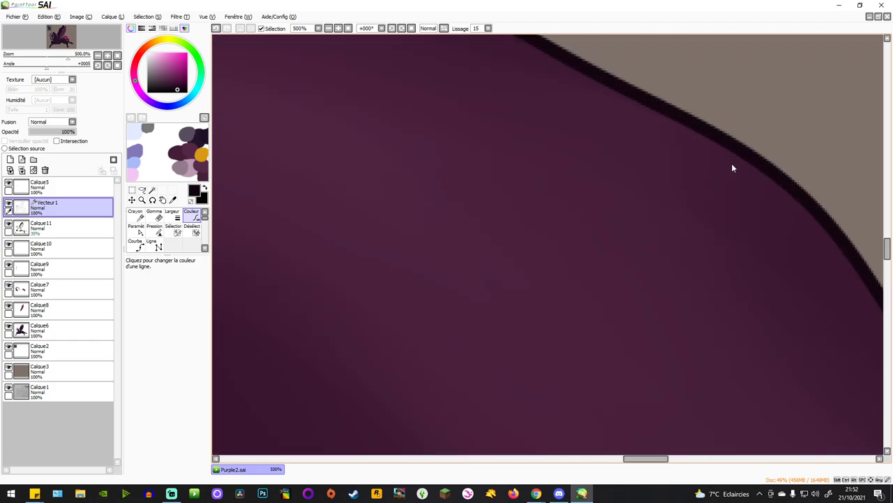
scroll(670, 166, "down", 2)
scroll(410, 205, "up", 4)
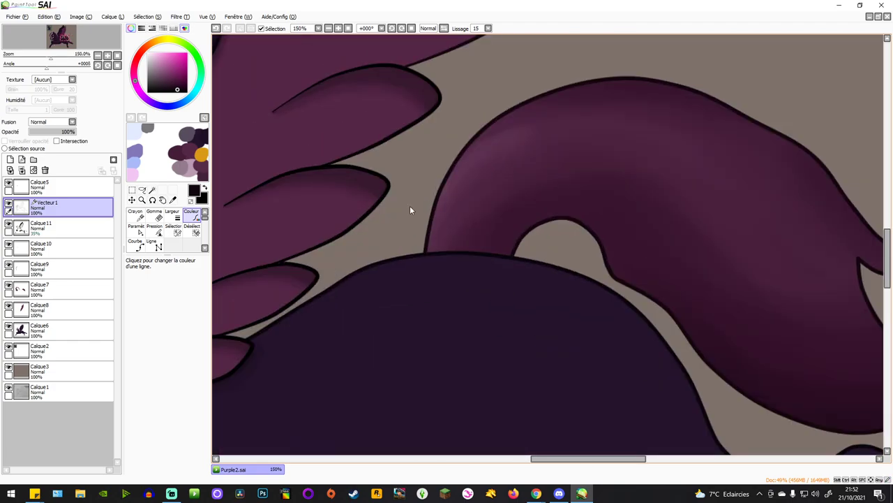
Move the end points of the tail's outlines at both sides of its base so they meet the rump's outline cleanly.
scroll(440, 274, "up", 2)
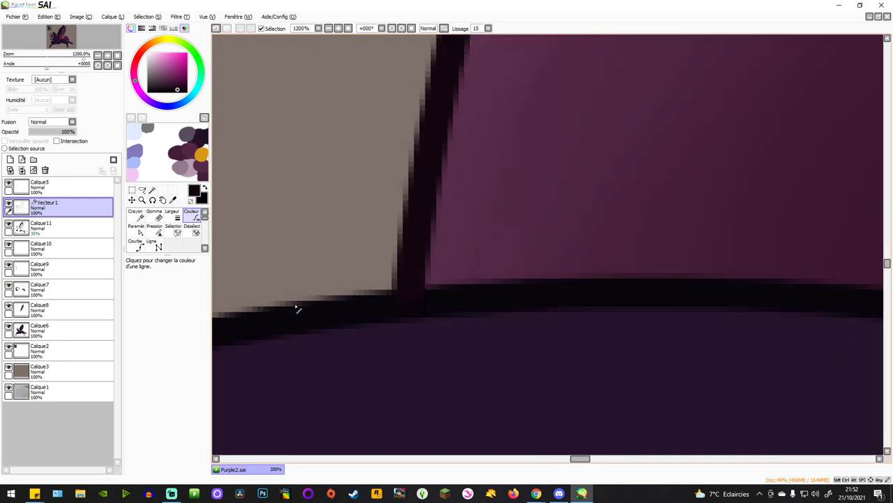
left_click(136, 230)
scroll(413, 312, "up", 1)
left_click_drag(407, 283, 409, 268)
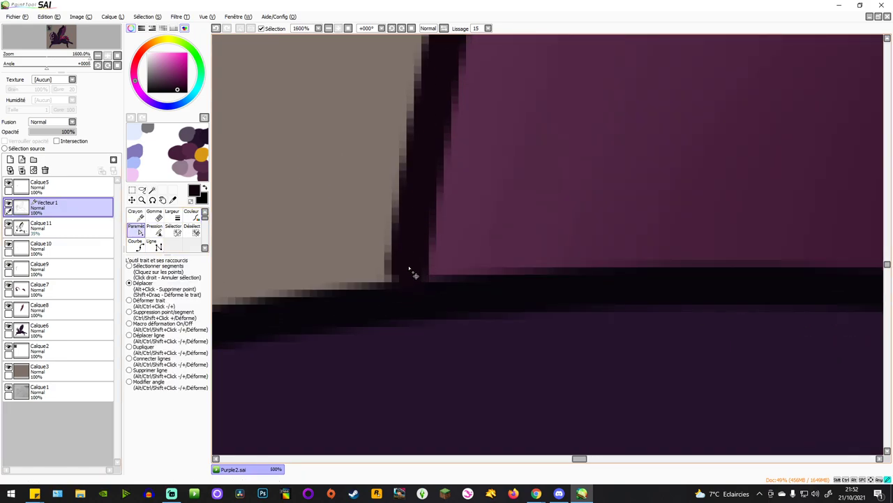
scroll(415, 275, "down", 4)
scroll(539, 267, "up", 2)
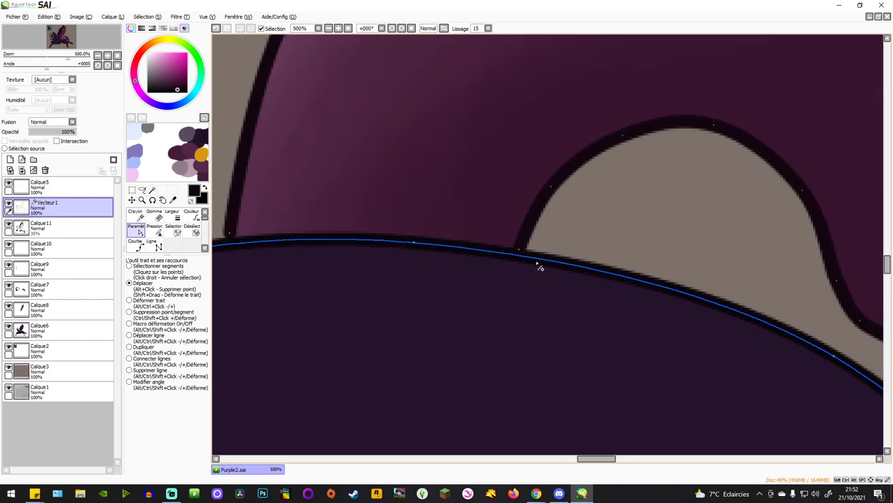
scroll(536, 262, "up", 3)
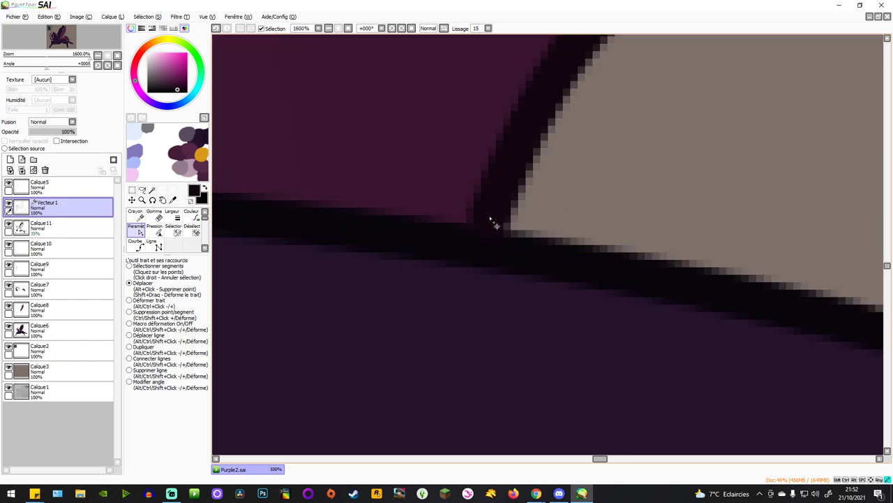
scroll(440, 259, "down", 8)
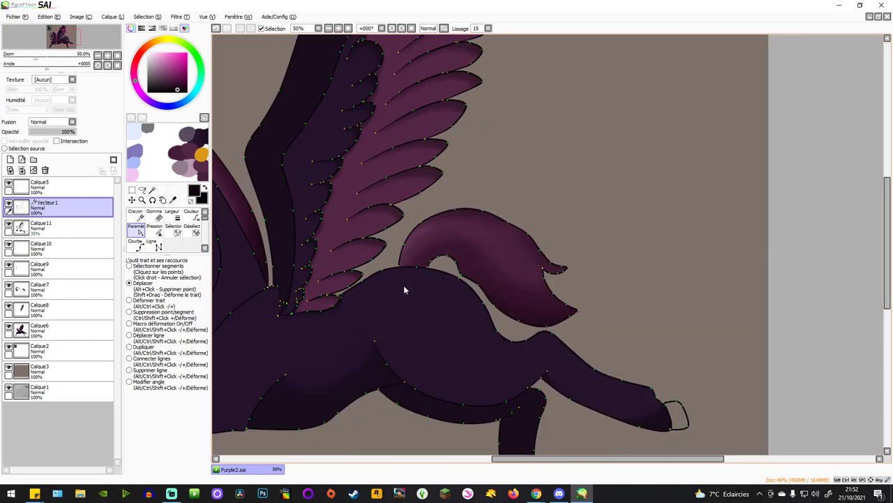
Move the end point of the mane's outer outline beside the far ear so it meets the ear's outline cleanly.
scroll(405, 286, "down", 2)
scroll(369, 302, "up", 2)
scroll(419, 268, "up", 2)
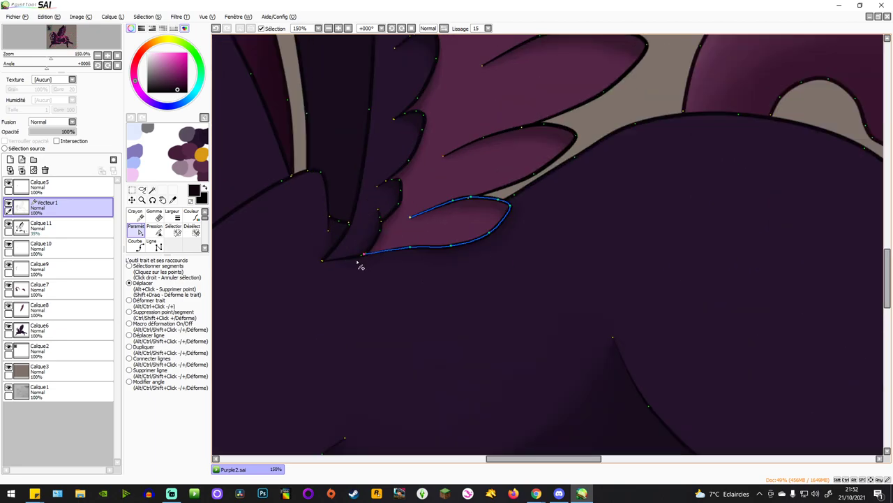
scroll(369, 281, "down", 4)
scroll(372, 282, "up", 3)
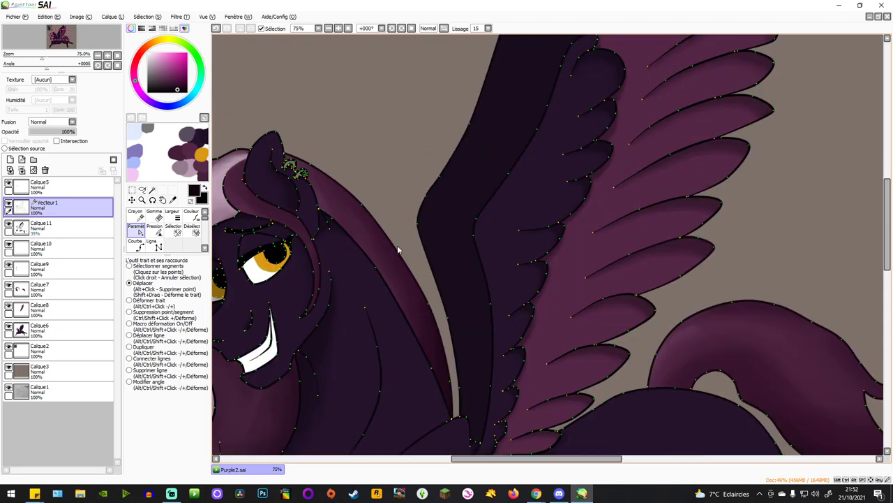
scroll(397, 246, "down", 2)
scroll(477, 336, "up", 1)
scroll(469, 297, "up", 7)
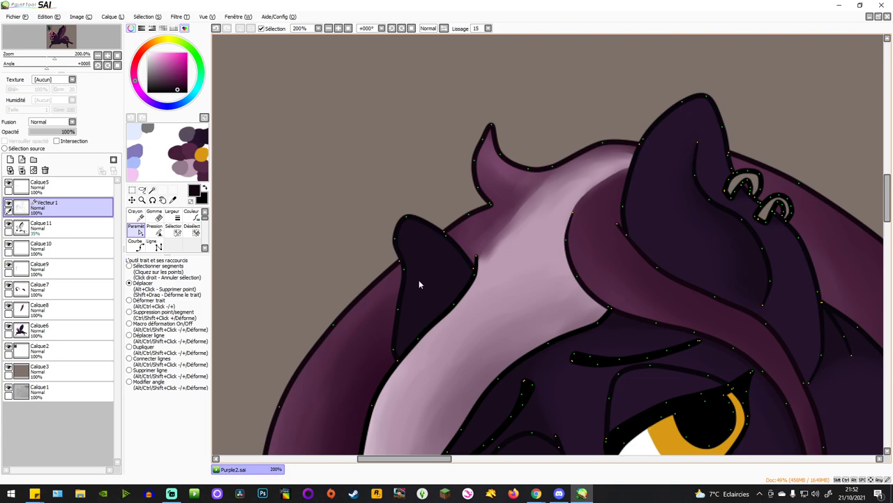
scroll(426, 237, "up", 1)
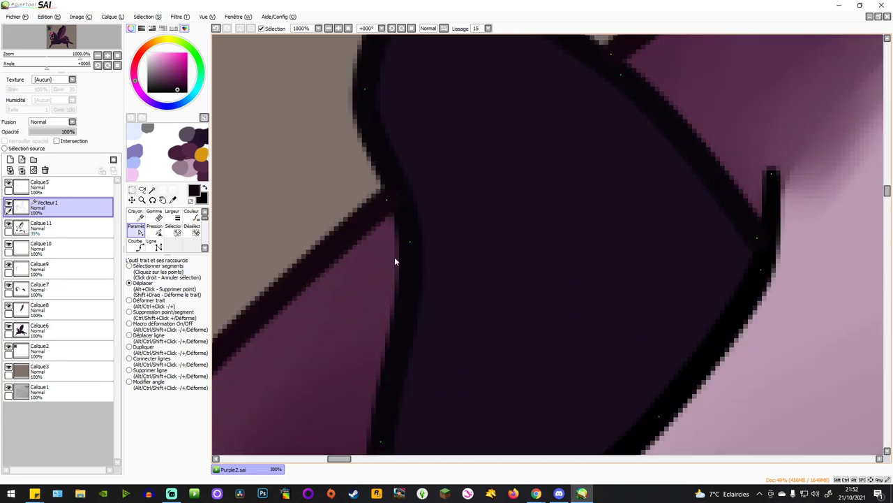
left_click_drag(384, 202, 376, 208)
scroll(400, 183, "down", 4)
scroll(463, 214, "down", 3)
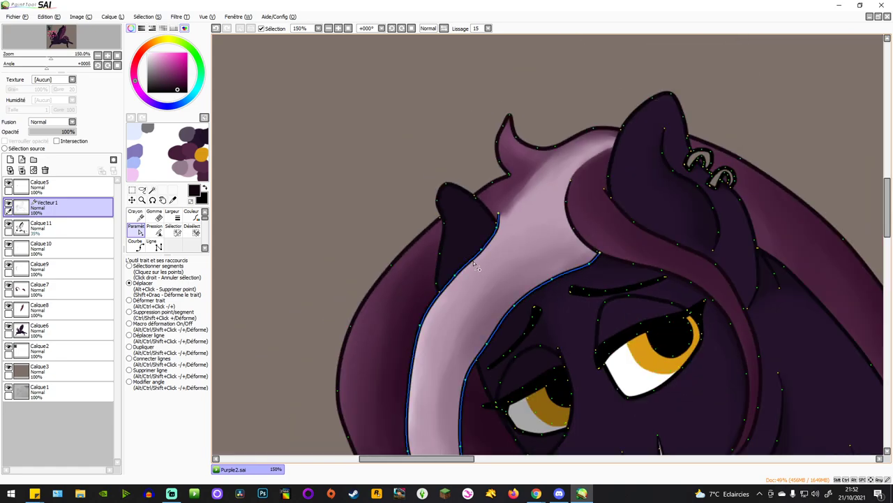
Sample the mane streak's light mauve, darken it to a dark greyish purple, and recolour the streak's outlines on Vecteur1.
left_click(174, 201)
scroll(491, 304, "up", 1)
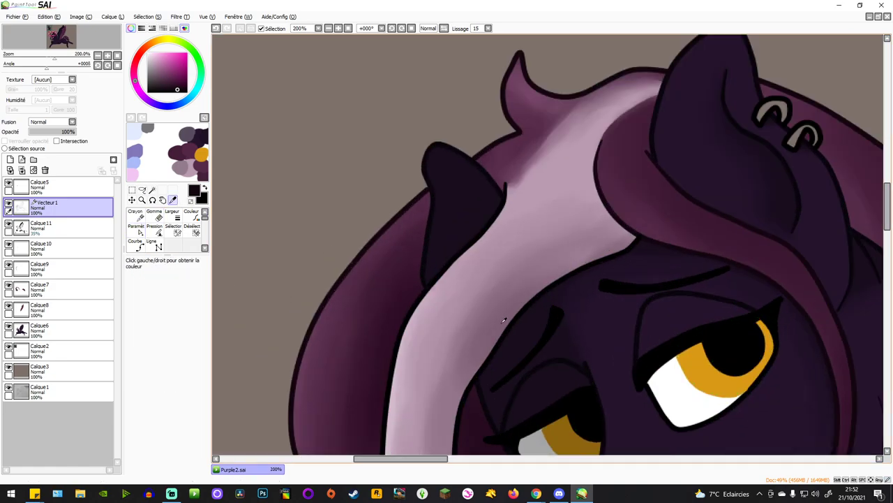
left_click_drag(161, 74, 160, 79)
left_click(191, 211)
scroll(442, 244, "up", 2)
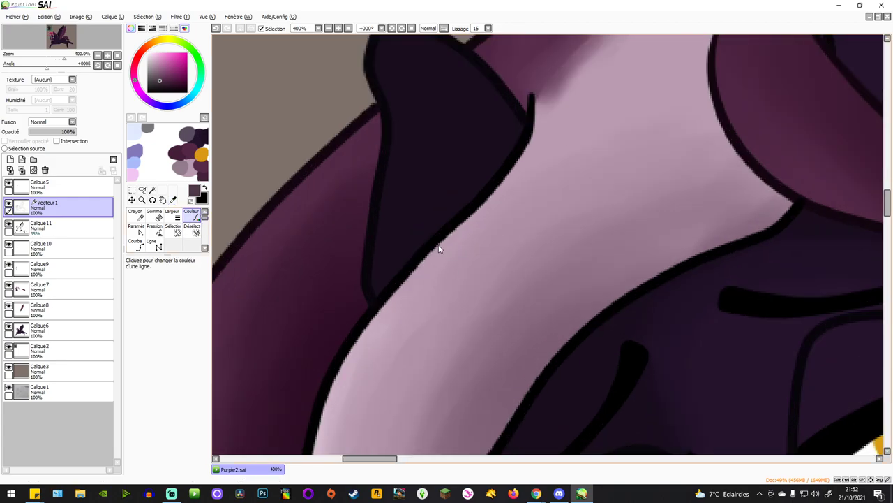
scroll(495, 197, "down", 5)
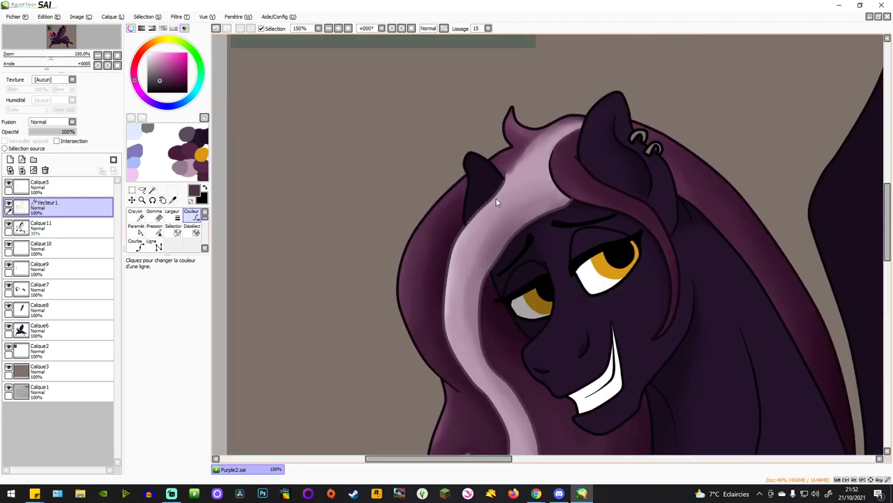
scroll(489, 364, "up", 1)
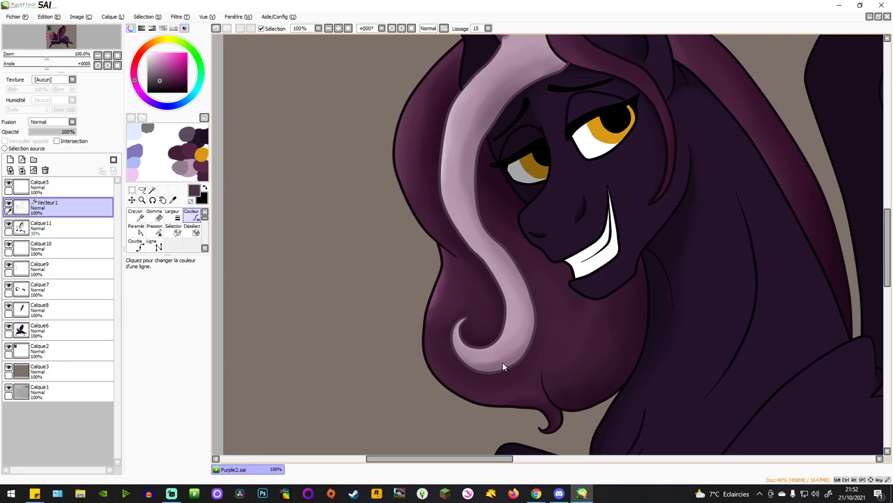
scroll(422, 297, "up", 3)
scroll(478, 305, "down", 4)
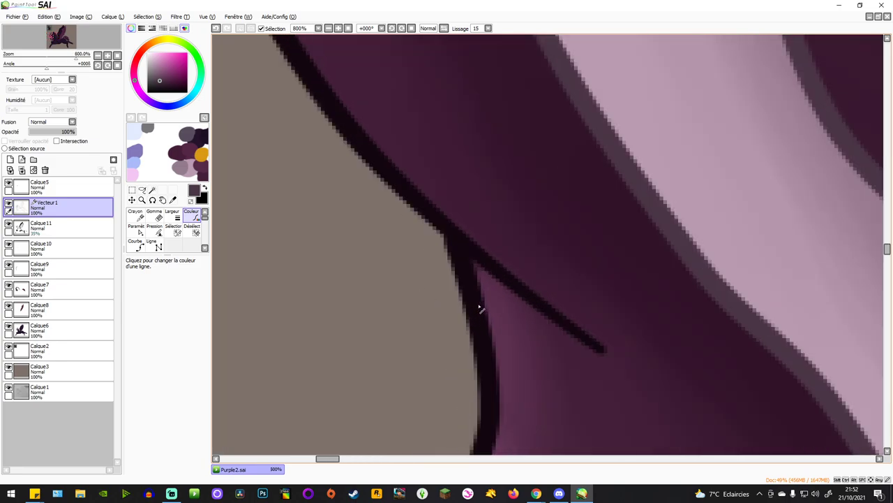
Adjust the end points of the far ear's outline and the streak outline's upper tip so they join cleanly beside the ear.
scroll(506, 124, "up", 1)
scroll(505, 123, "up", 3)
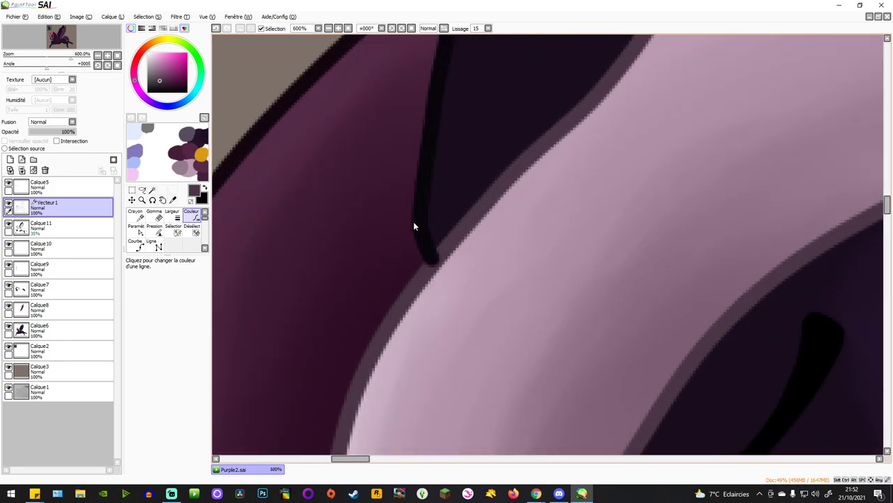
left_click(139, 232)
scroll(430, 193, "up", 2)
scroll(438, 325, "up", 1)
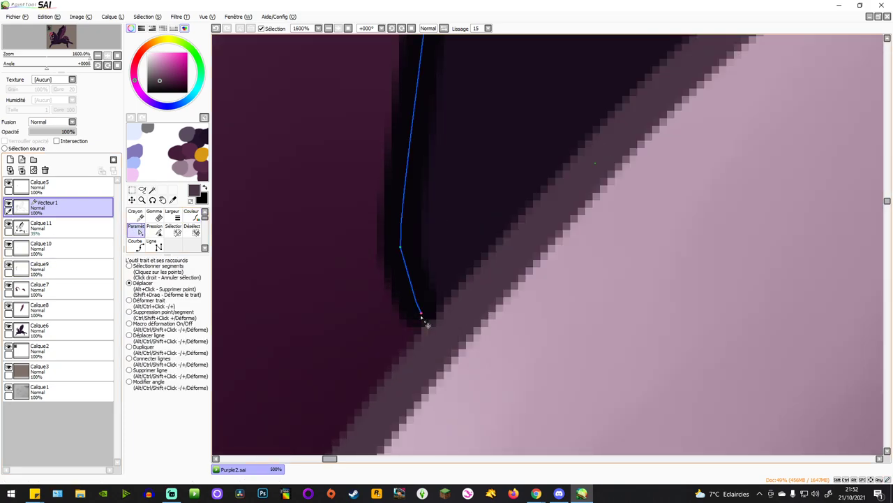
scroll(423, 317, "down", 5)
scroll(645, 161, "up", 5)
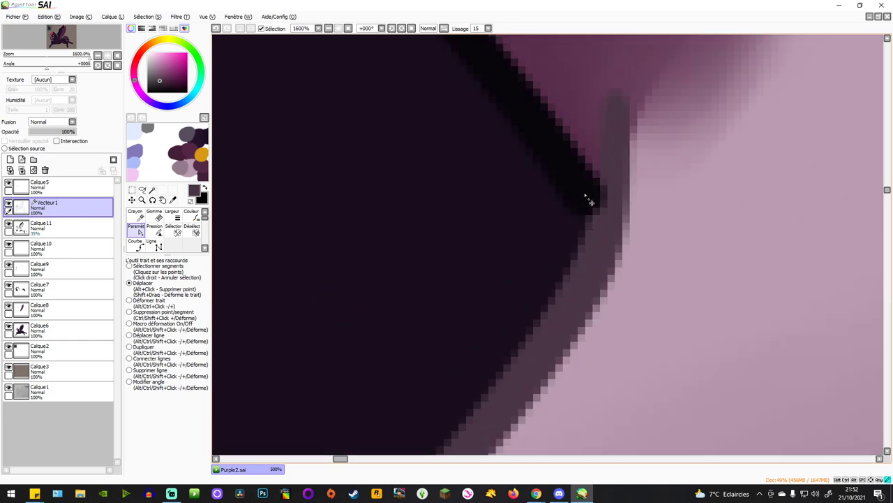
scroll(588, 200, "down", 7)
scroll(441, 238, "up", 3)
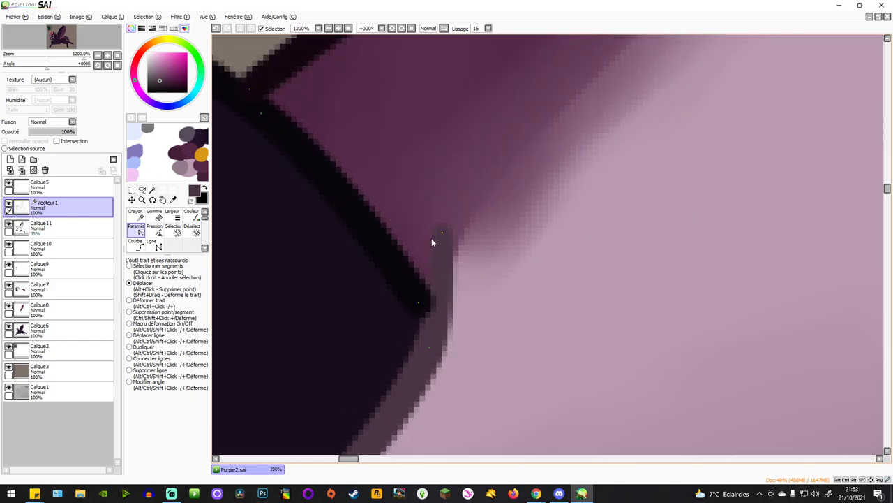
mouse_move(432, 238)
left_mouse_down()
mouse_move(442, 228)
mouse_move(459, 237)
mouse_move(449, 248)
left_mouse_up()
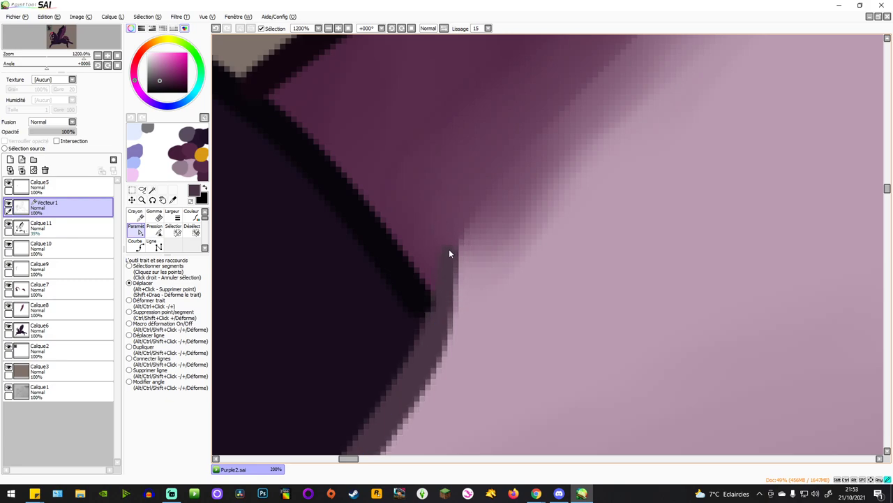
scroll(422, 306, "down", 3)
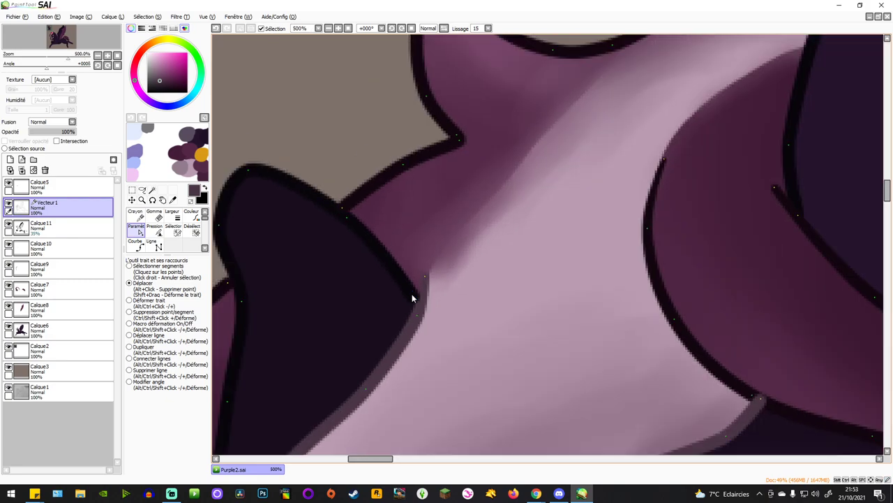
Move the streak outline's inner end point above the brow so it tucks against the forelock's outline.
scroll(375, 228, "down", 3)
scroll(523, 303, "up", 6)
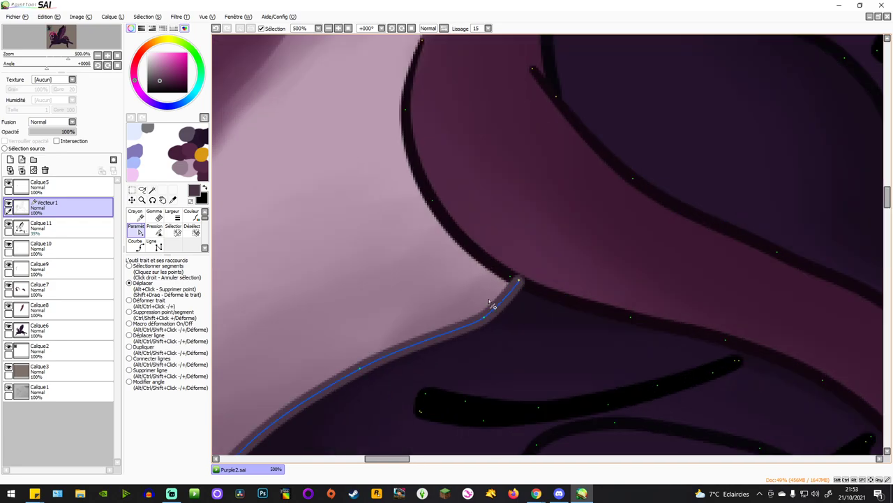
left_click_drag(549, 258, 542, 277)
scroll(543, 276, "down", 3)
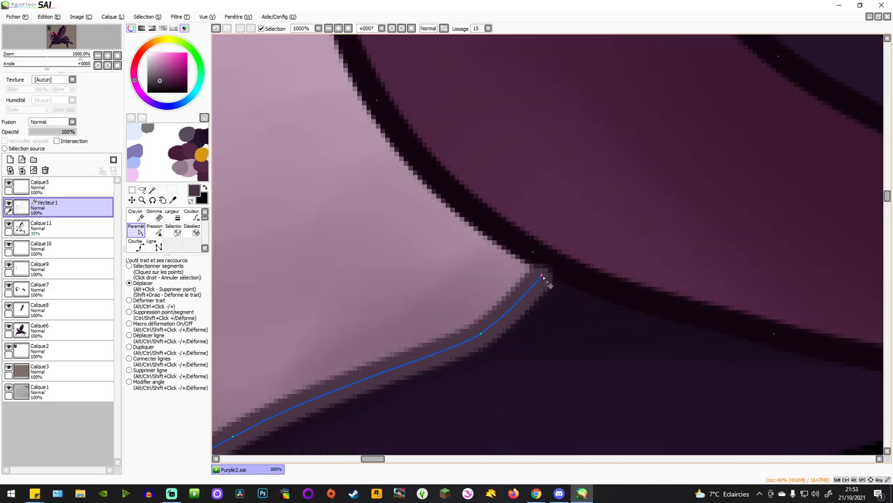
scroll(460, 219, "up", 2)
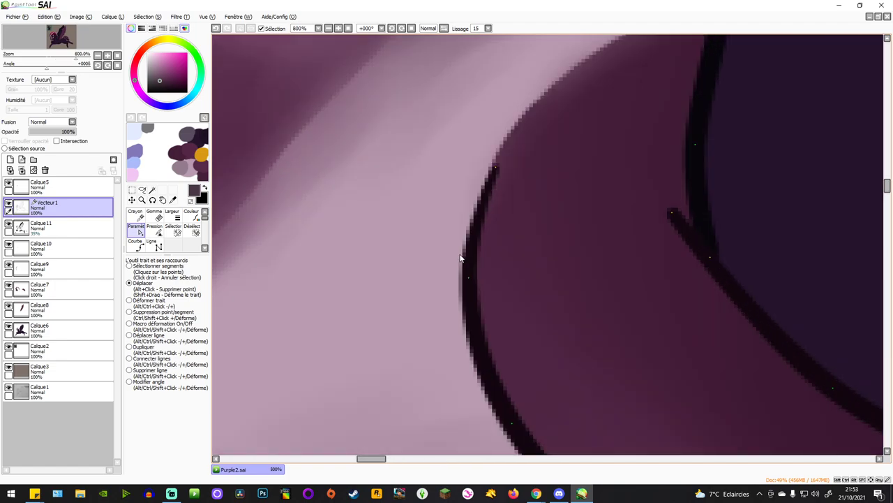
scroll(476, 244, "down", 4)
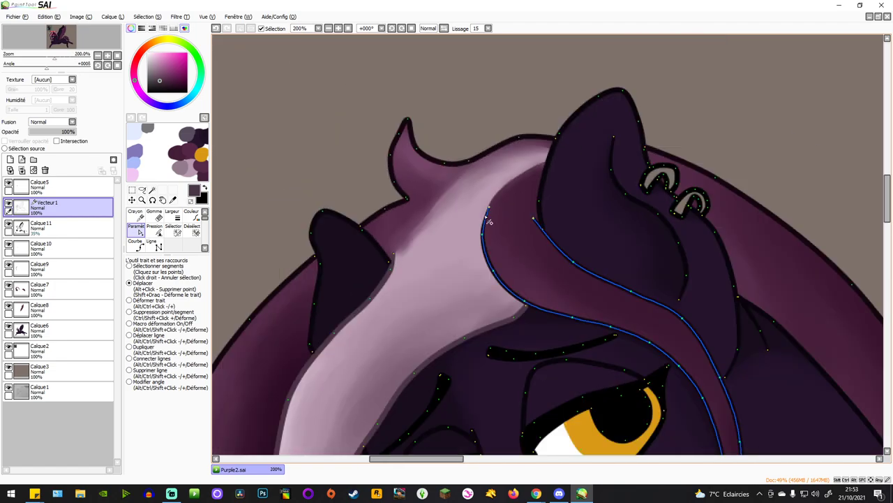
scroll(483, 165, "down", 3)
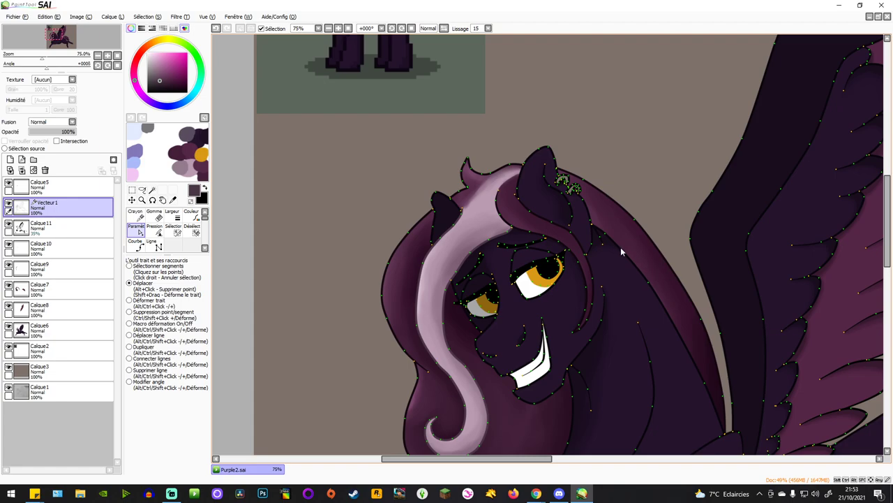
Sample the teeth's white, darken it to mid grey, and recolour the teeth's front edge and dividing line on Vecteur1.
scroll(621, 251, "down", 1)
scroll(642, 259, "up", 6)
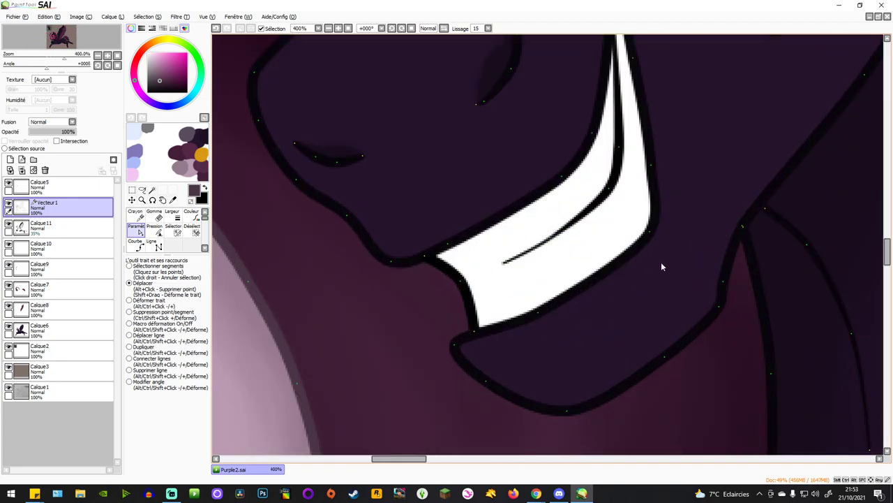
scroll(506, 293, "up", 1)
left_click(495, 274, "alt")
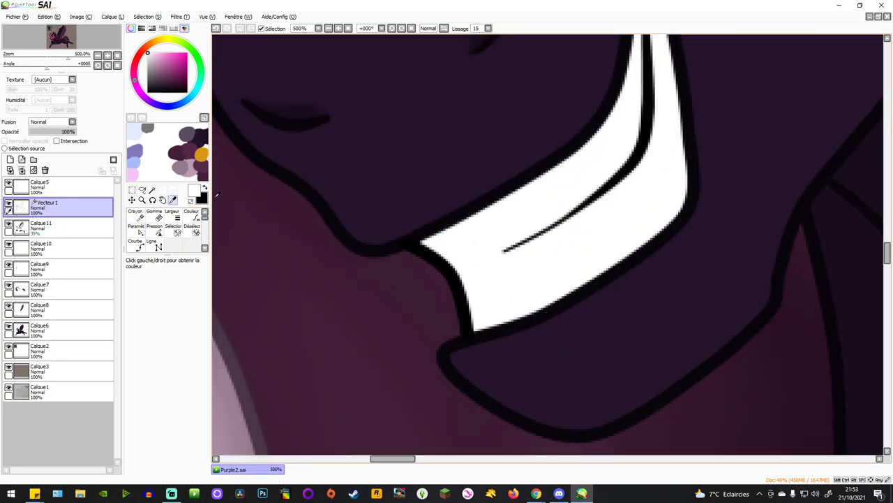
left_click_drag(149, 54, 148, 67)
left_click(195, 215)
left_click(459, 279)
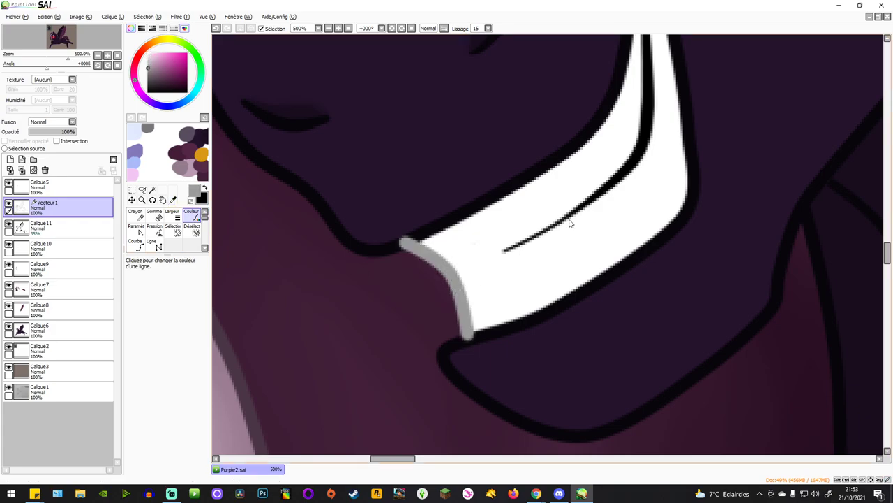
left_click(588, 207)
scroll(541, 239, "down", 4)
scroll(541, 239, "up", 2)
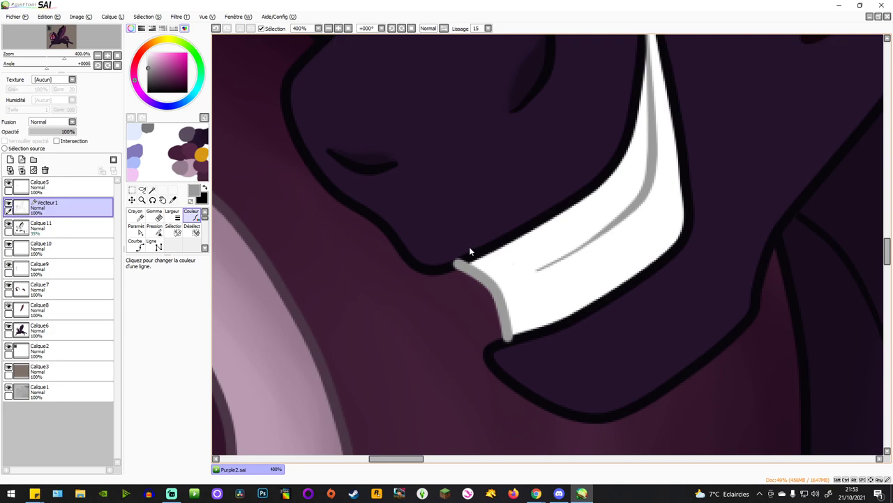
Lighten the grey slightly and reapply it to the teeth's front edge and dividing line.
left_click_drag(149, 66, 149, 62)
left_click(509, 300)
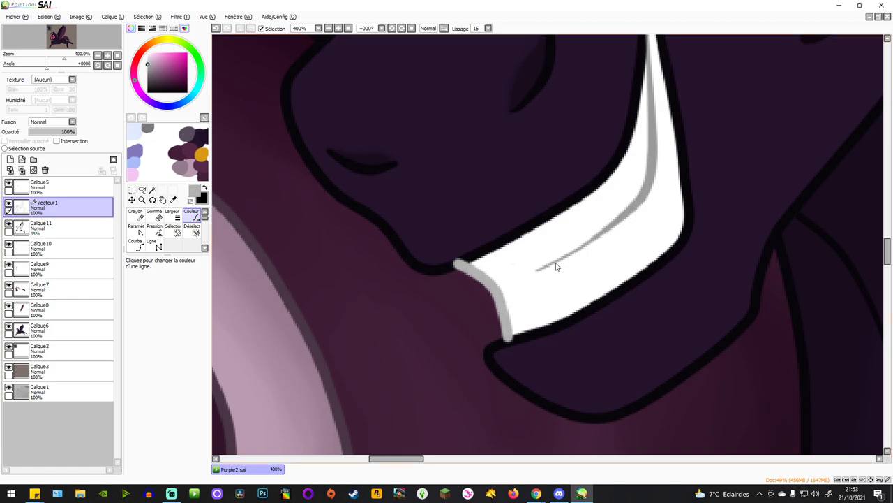
left_click(578, 251)
Move both end points of the teeth's grey front edge so they fit against the upper and lower lip outlines.
scroll(563, 299, "up", 1)
scroll(222, 290, "up", 1)
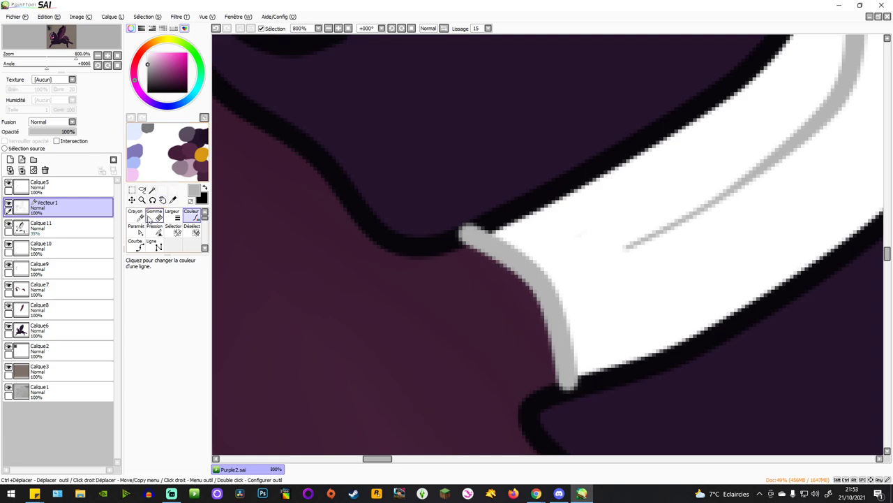
left_click(137, 230)
scroll(447, 264, "up", 1)
left_click_drag(460, 231, 495, 232)
scroll(529, 286, "down", 2)
scroll(569, 361, "up", 3)
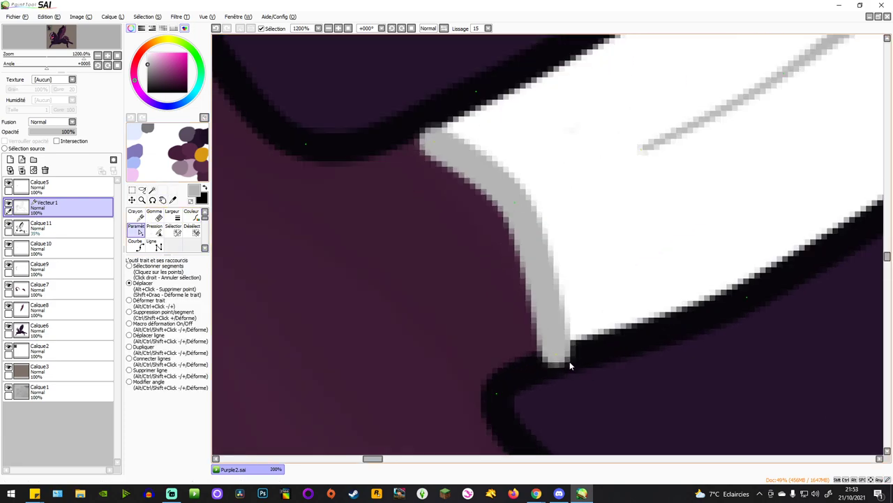
left_click_drag(558, 358, 557, 339)
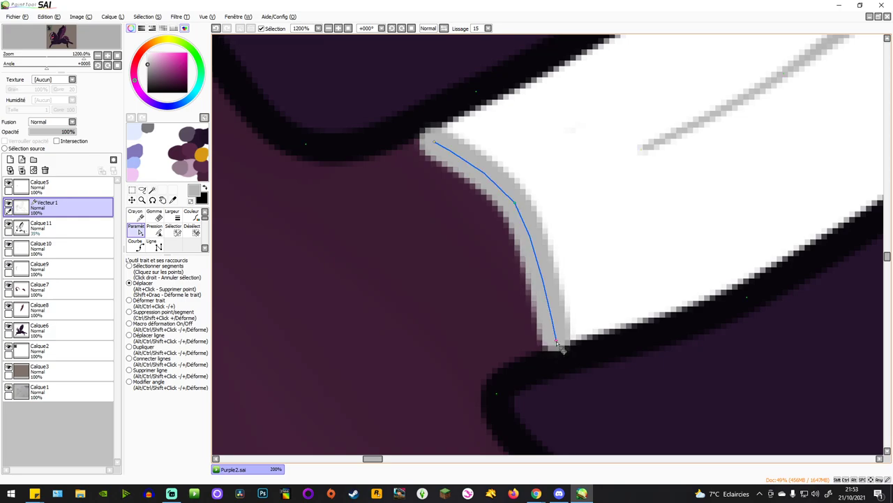
Reposition the upper part of the teeth's grey dividing line so it runs neatly into the corner of the smile.
scroll(450, 290, "down", 8)
scroll(517, 206, "up", 8)
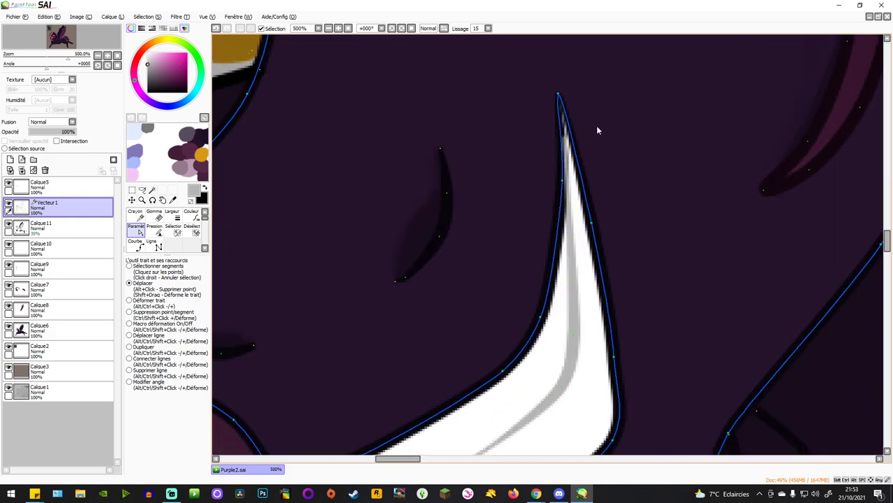
left_click_drag(549, 152, 560, 161)
scroll(566, 150, "down", 3)
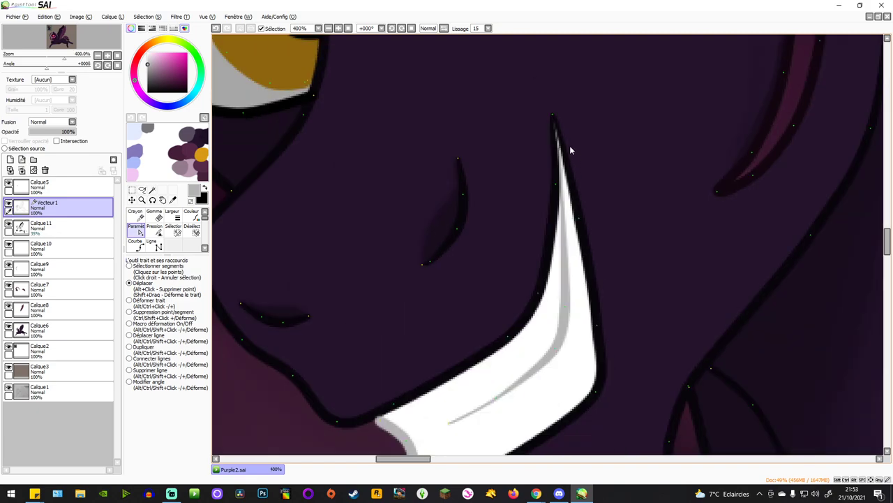
scroll(566, 155, "up", 1)
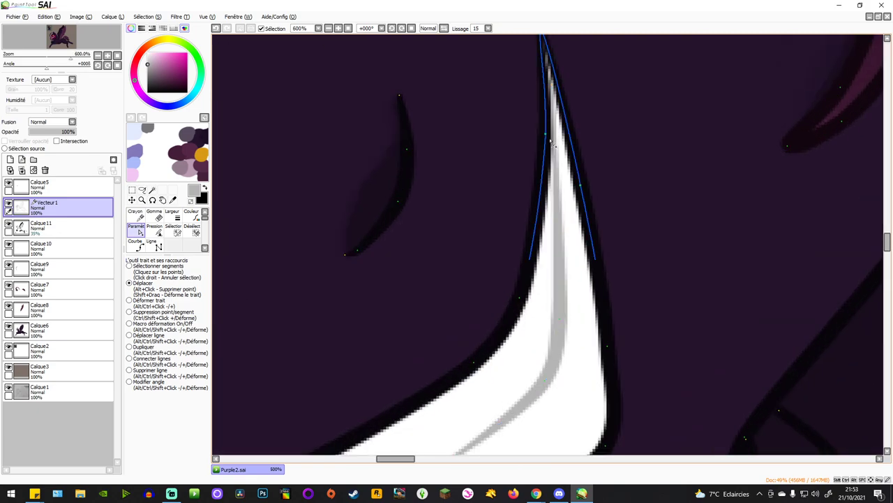
left_click_drag(558, 191, 563, 190)
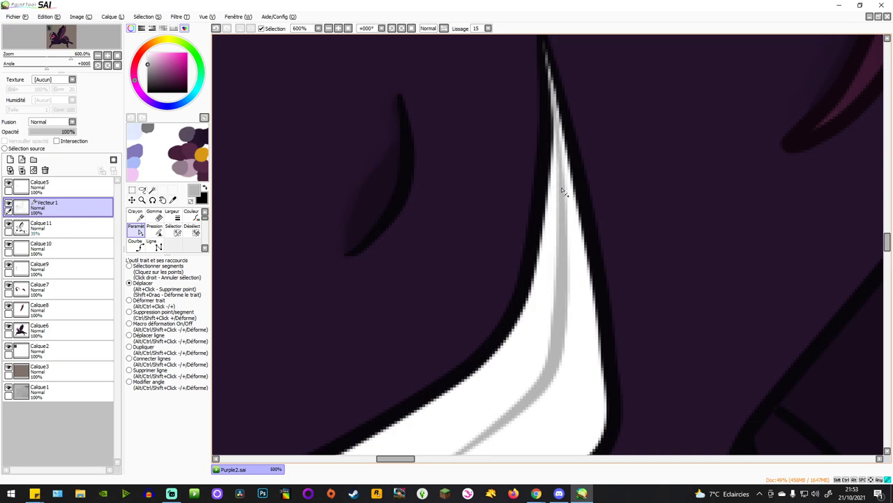
scroll(562, 191, "down", 2)
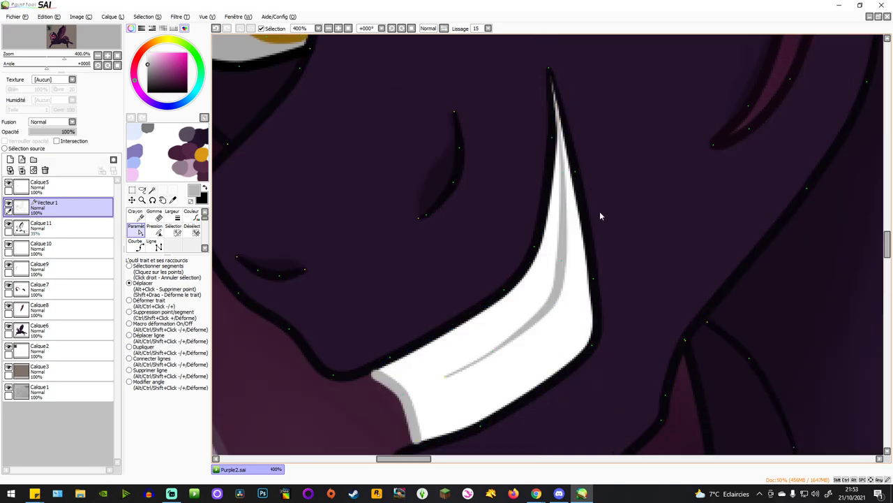
scroll(599, 211, "down", 5)
scroll(697, 276, "down", 1)
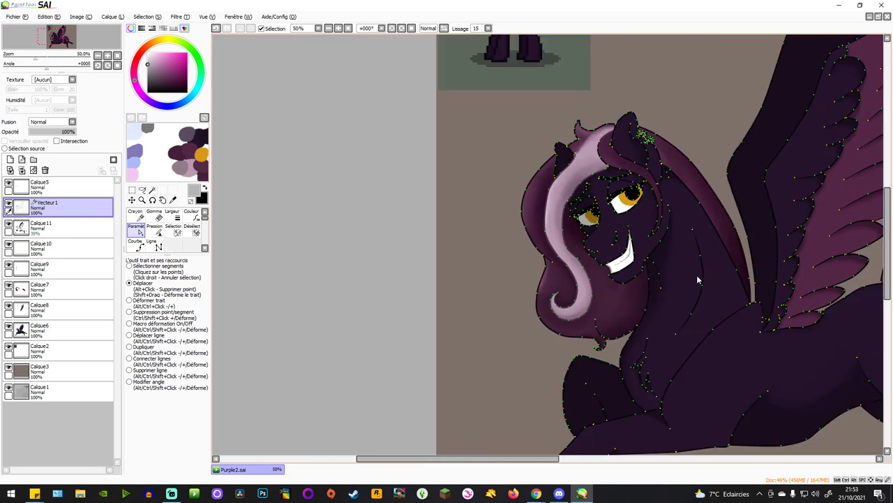
Sample the shaded plum of the wing feathers, darken it to near black, and recolour the second-lowest feather's outline on Vecteur1.
scroll(697, 280, "down", 3)
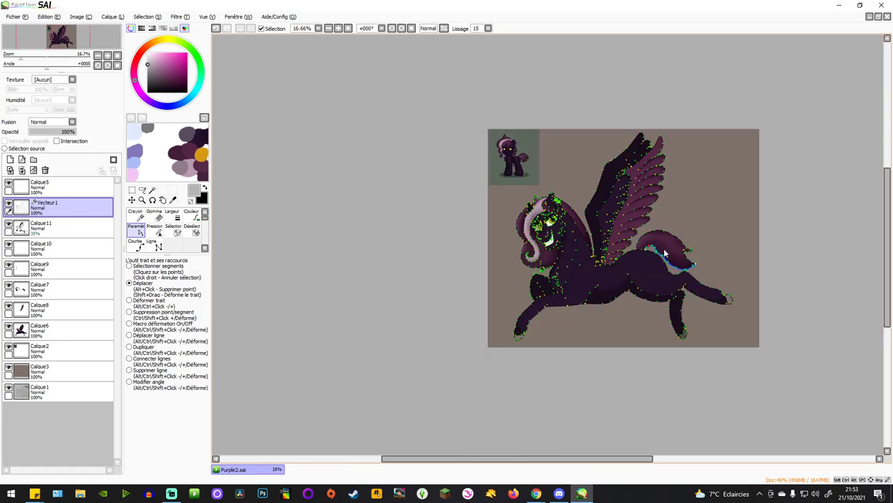
scroll(665, 253, "up", 6)
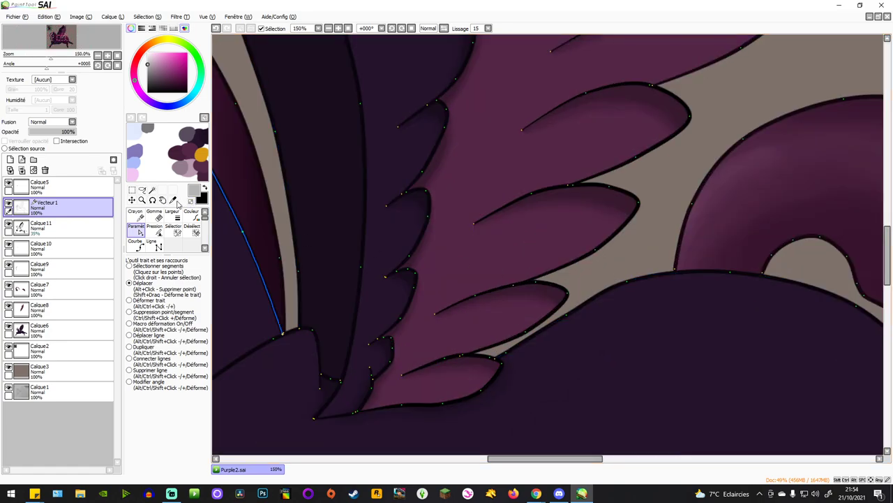
left_click(173, 199)
scroll(605, 189, "up", 4)
left_click(324, 167)
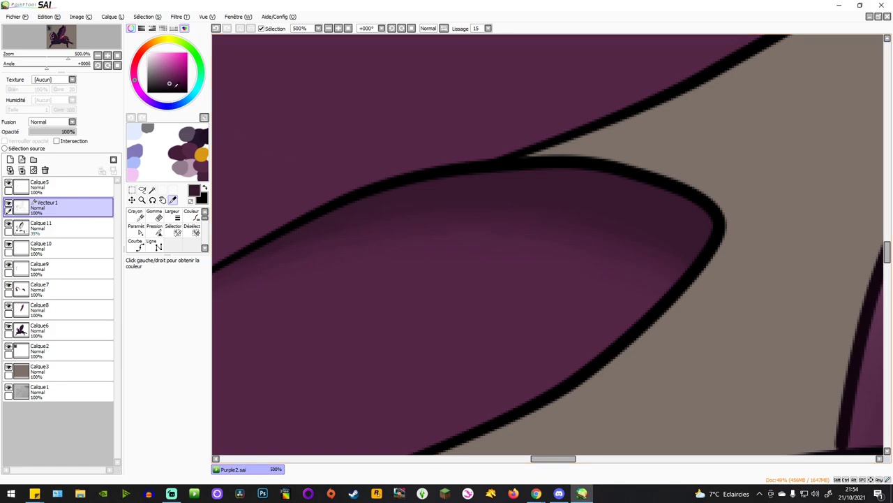
left_click(172, 85)
left_click(195, 215)
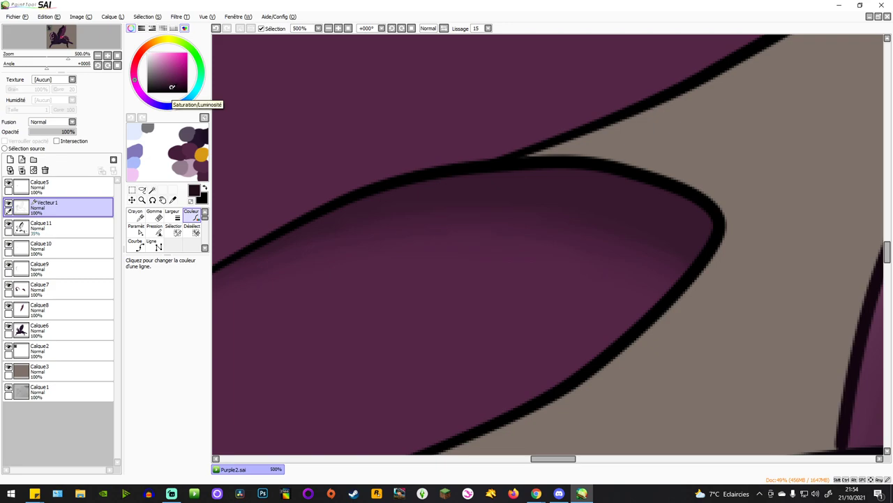
left_click(571, 164)
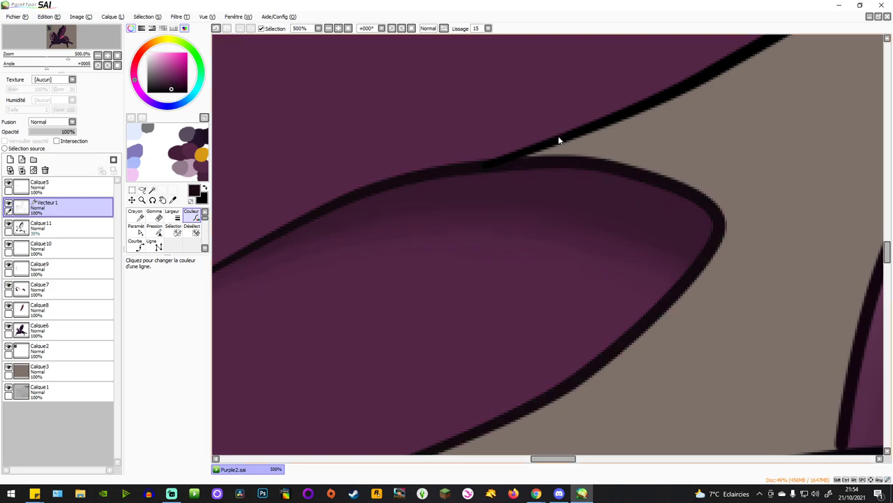
Recolour the lowest feather's outline and the adjoining feather edge above with the same dark plum.
left_click(559, 138)
scroll(560, 146, "down", 4)
scroll(492, 248, "up", 2)
left_click(452, 290)
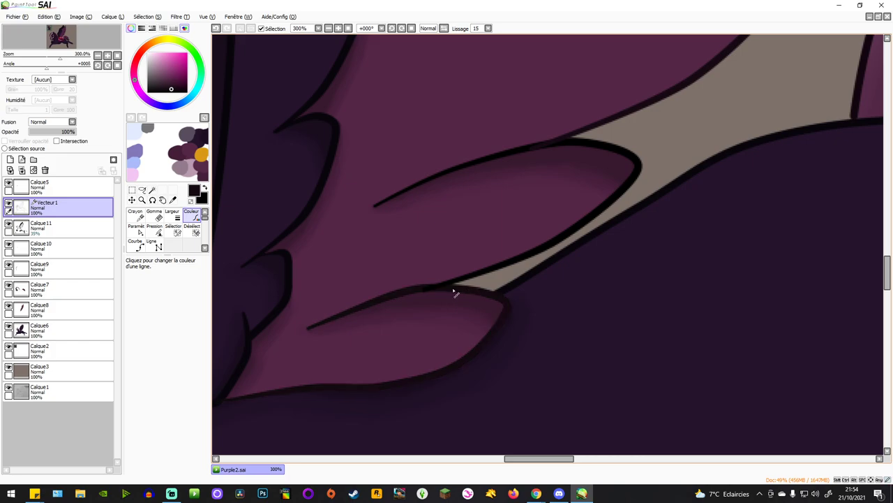
left_click(455, 284)
scroll(476, 179, "down", 3)
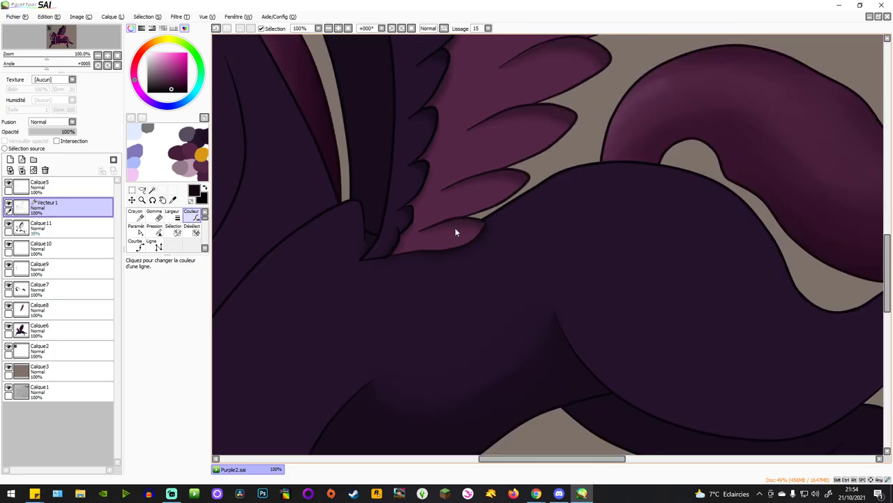
Apply the dark plum to the black outlines of the plum feathers midway up the wing.
scroll(455, 228, "down", 3)
scroll(507, 119, "up", 4)
scroll(544, 242, "up", 1)
scroll(531, 241, "down", 2)
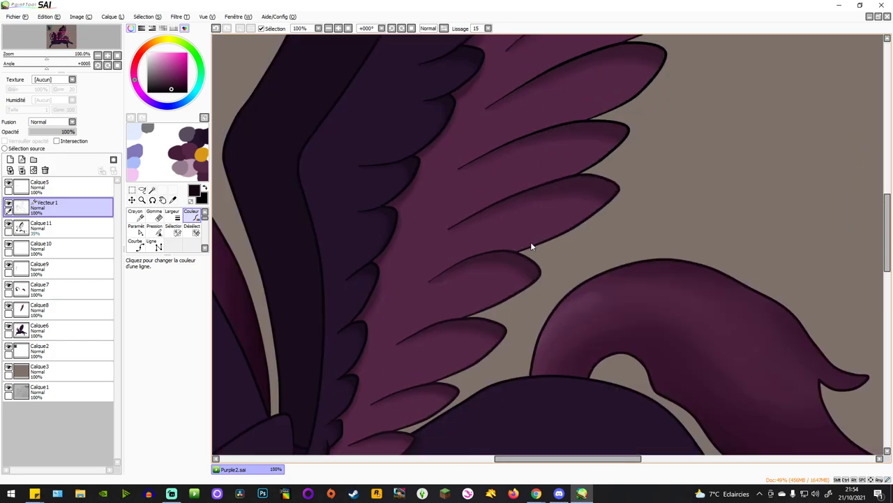
scroll(574, 199, "up", 3)
left_click(603, 145)
scroll(604, 148, "down", 3)
scroll(658, 176, "up", 4)
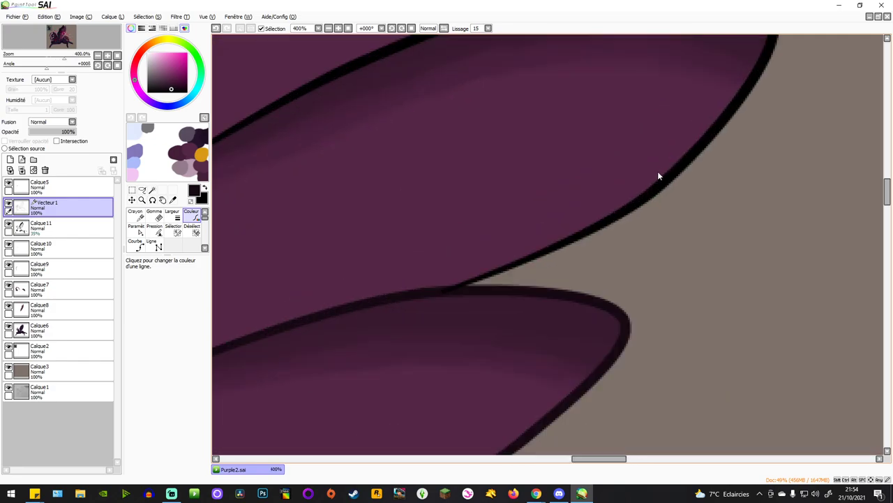
Continue recolouring the upper plum feathers' outlines in dark plum towards the wing tip.
scroll(628, 230, "down", 4)
scroll(578, 274, "up", 3)
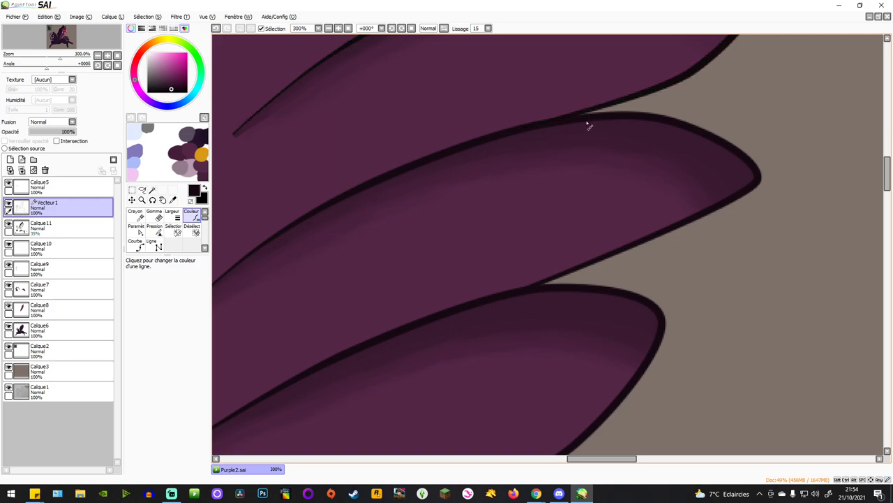
scroll(585, 120, "down", 3)
scroll(543, 228, "up", 2)
scroll(625, 199, "down", 1)
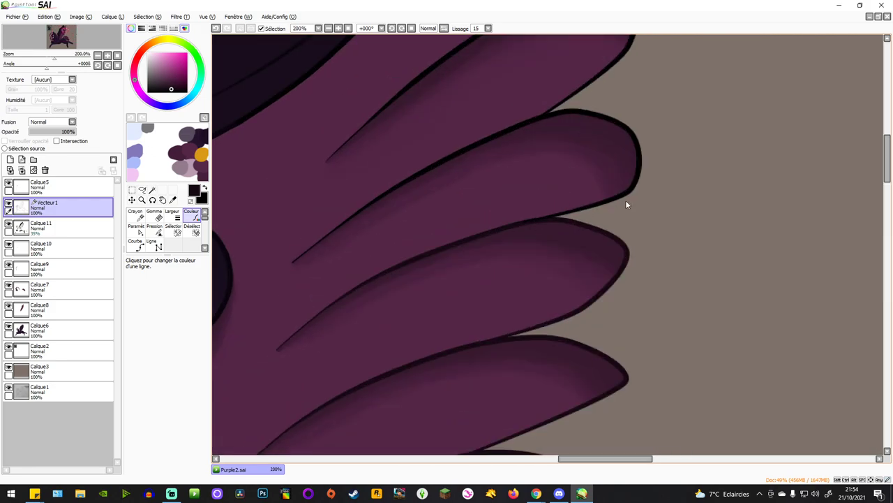
scroll(612, 126, "down", 2)
scroll(608, 155, "up", 3)
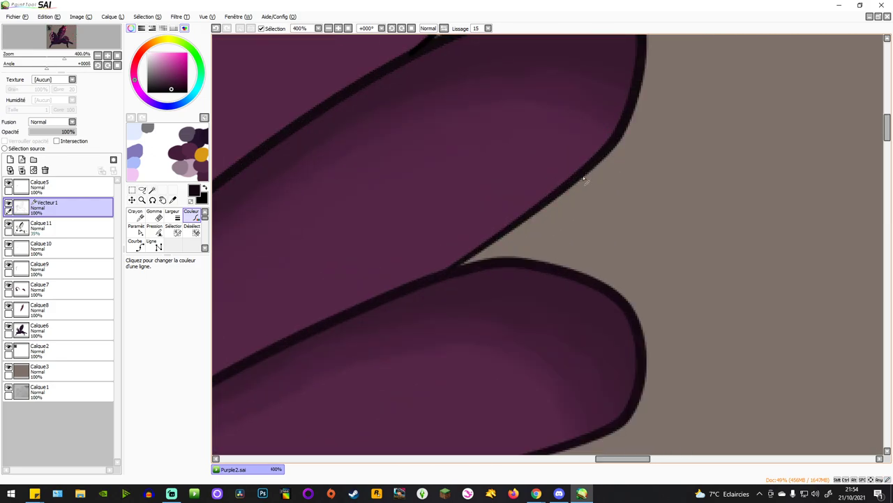
Recolour the topmost plum feather's outline, including its long edge against the dark far wing, in dark plum.
scroll(566, 132, "down", 2)
scroll(538, 188, "down", 2)
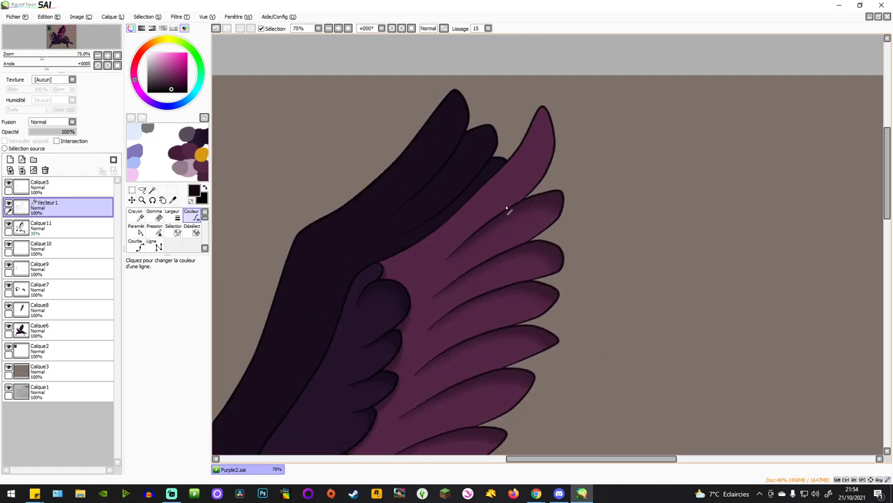
scroll(391, 257, "up", 2)
scroll(497, 238, "down", 2)
scroll(568, 200, "up", 3)
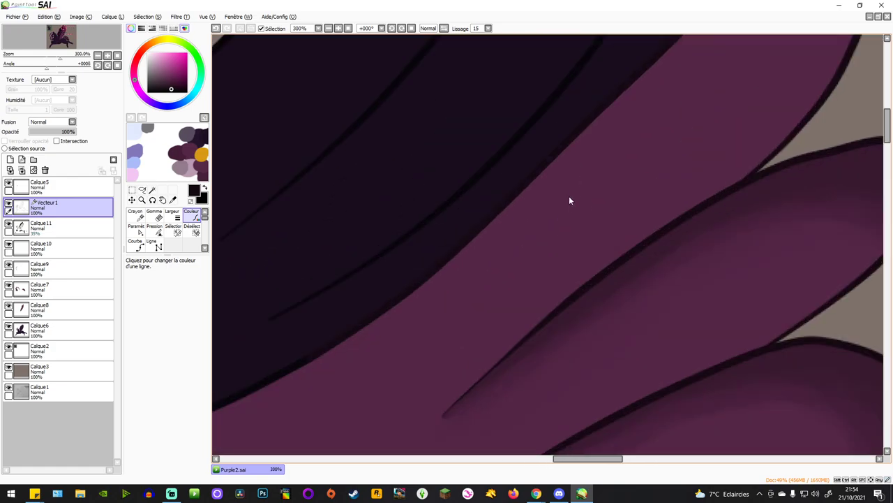
scroll(556, 223, "down", 2)
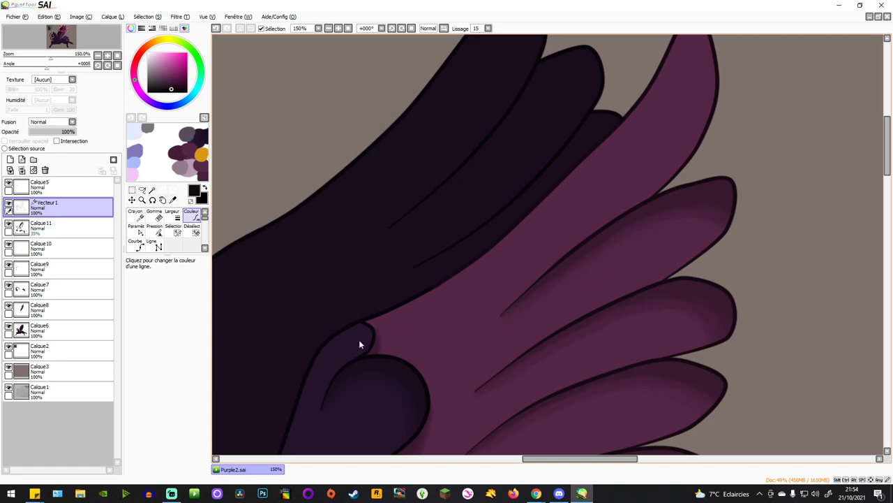
Erase the black stretch of outline between the topmost feather's plum line and the small dark feather with a size 20 eraser.
scroll(359, 343, "up", 3)
scroll(391, 321, "up", 2)
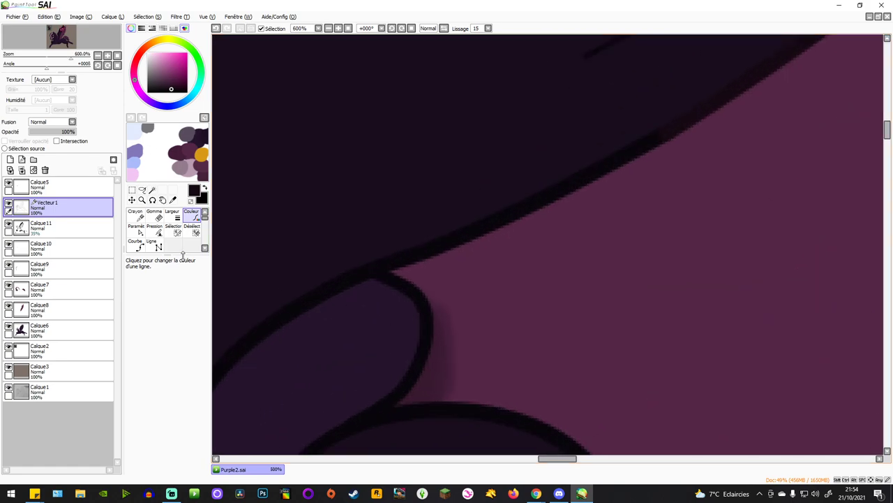
left_click(136, 228)
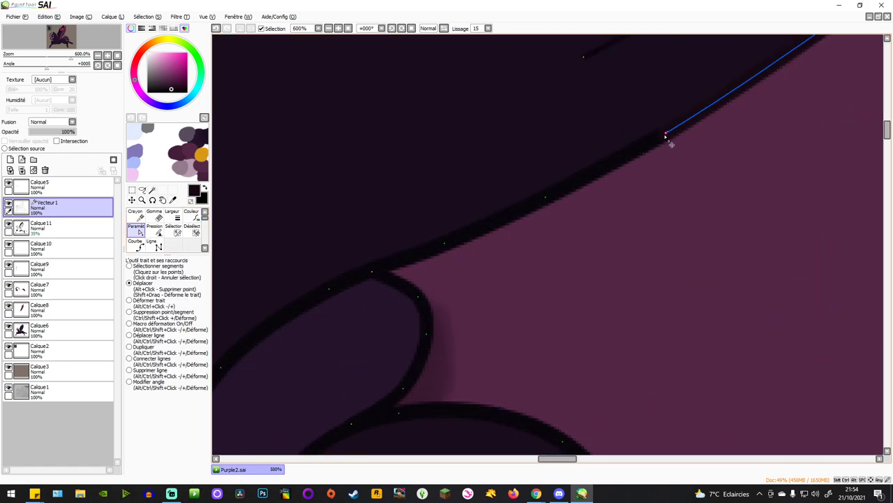
mouse_move(674, 140)
left_mouse_down()
mouse_move(398, 265)
mouse_move(588, 285)
mouse_move(425, 258)
mouse_move(505, 257)
left_mouse_up()
key("e")
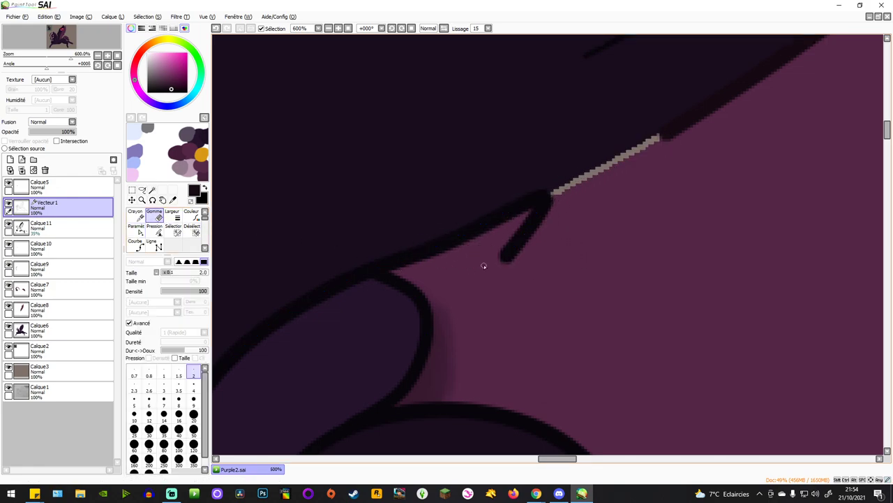
left_click(194, 414)
mouse_move(391, 243)
left_mouse_down()
mouse_move(412, 245)
mouse_move(558, 160)
mouse_move(514, 273)
left_mouse_up()
Extend the topmost feather's dark plum line across the gap to meet the small dark feather, following the wing's edge.
left_click(136, 229)
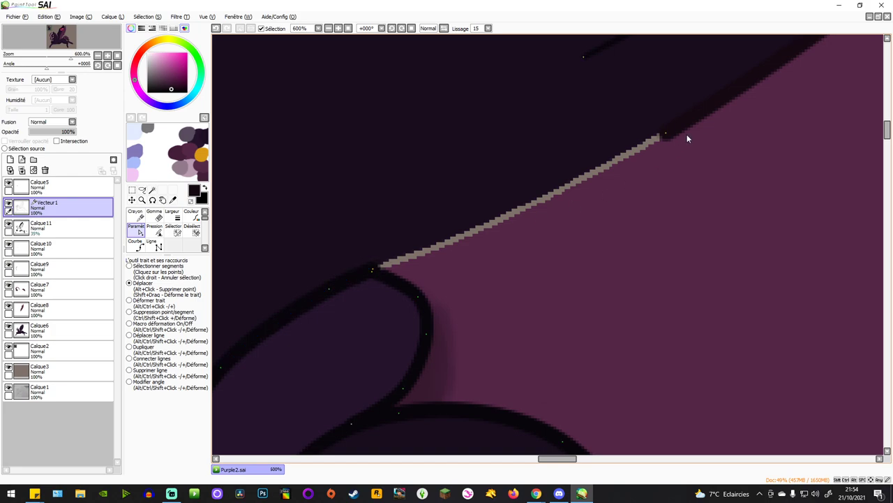
mouse_move(667, 137)
left_mouse_down()
mouse_move(438, 235)
mouse_move(541, 208)
mouse_move(439, 238)
mouse_move(380, 270)
left_mouse_up()
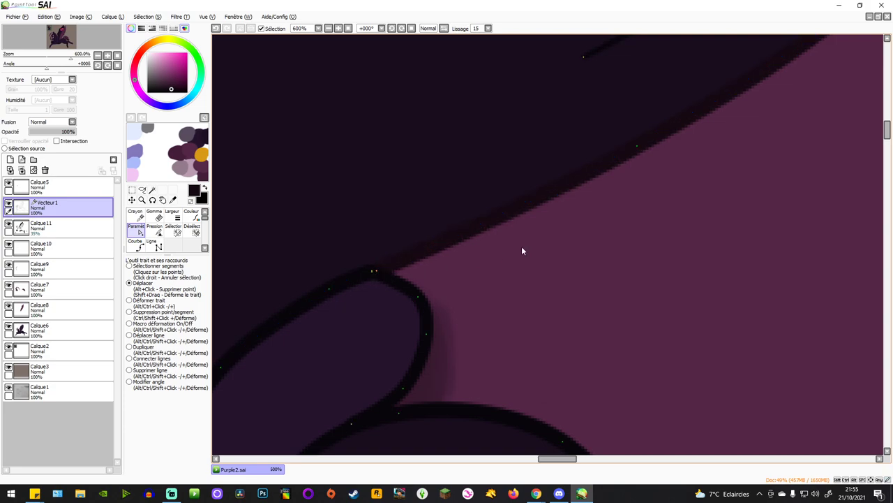
scroll(592, 192, "down", 3)
scroll(632, 168, "up", 5)
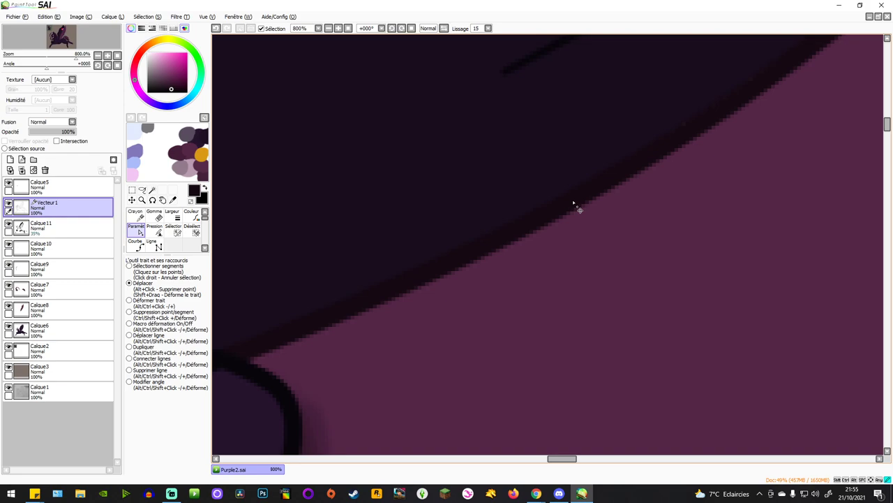
scroll(576, 205, "down", 2)
scroll(584, 225, "down", 2)
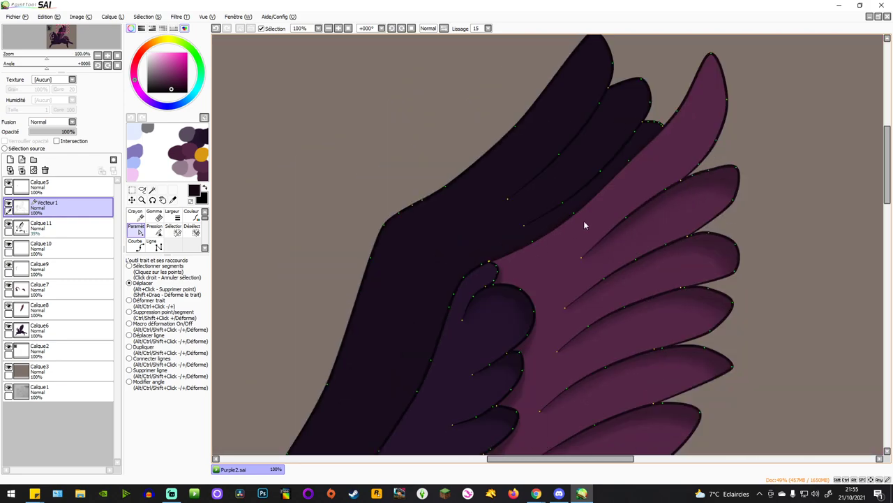
scroll(562, 242, "up", 2)
scroll(538, 213, "down", 2)
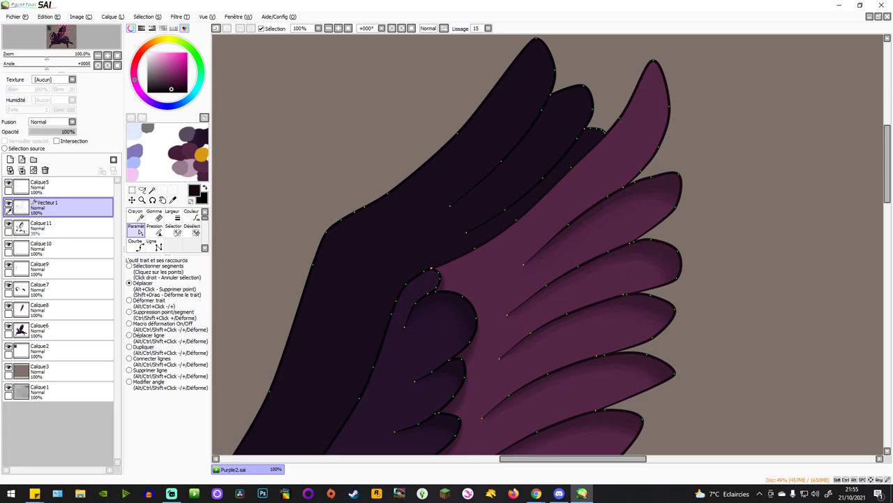
left_click(559, 493)
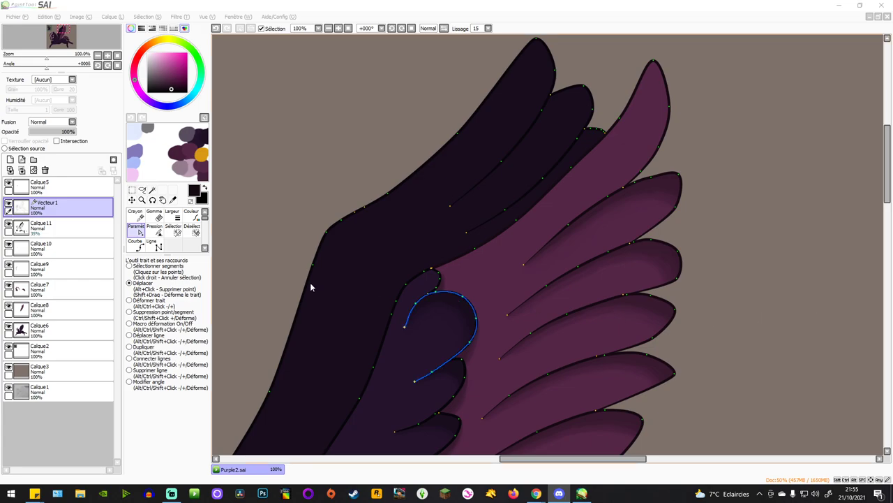
scroll(537, 209, "down", 5)
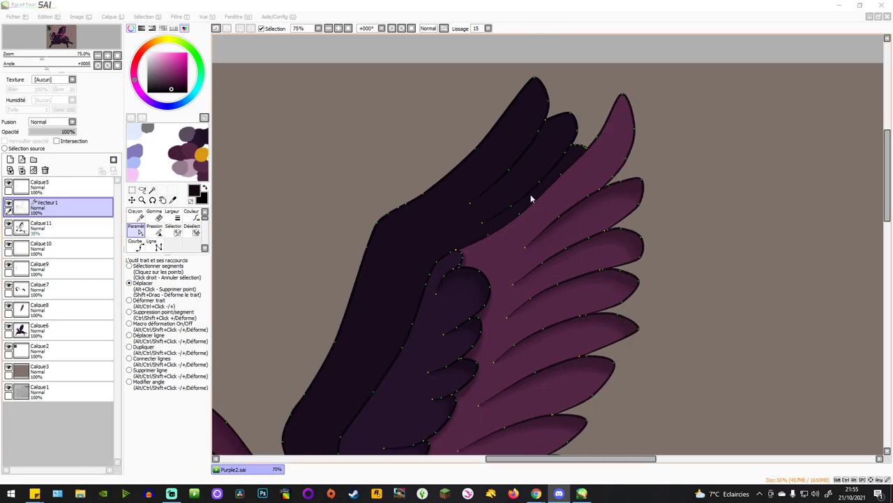
scroll(586, 277, "up", 2)
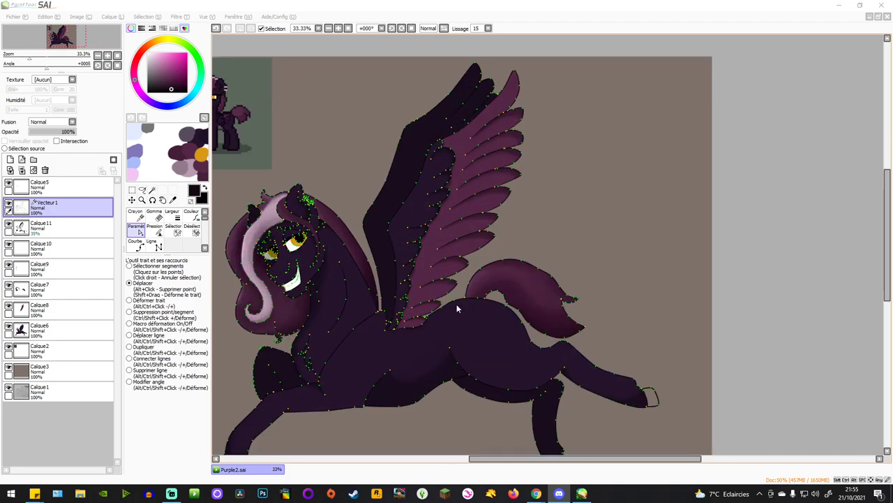
scroll(457, 303, "down", 3)
scroll(434, 349, "up", 3)
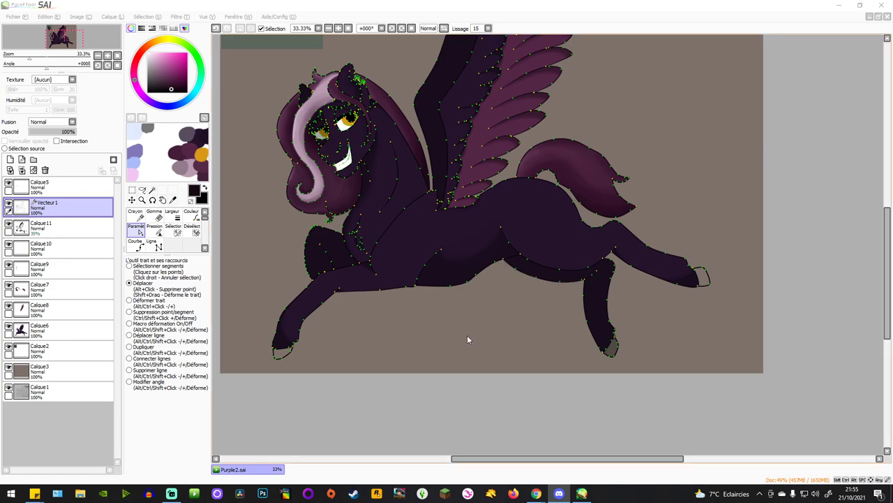
Select the insides of the front hoof and both hind hooves with the Magic Wand on Vecteur1.
scroll(411, 305, "down", 1)
scroll(346, 301, "up", 3)
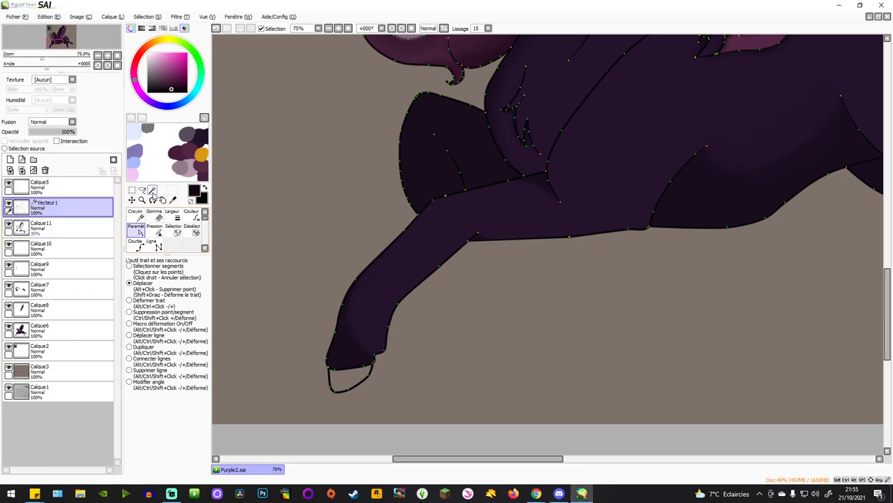
left_click(152, 190)
left_click(348, 379)
scroll(349, 379, "down", 3)
scroll(612, 377, "up", 3)
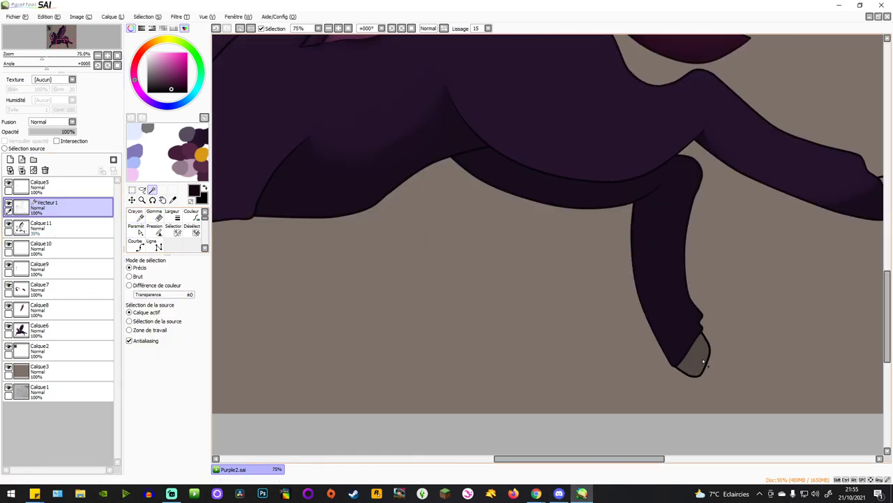
left_click(703, 361)
scroll(700, 361, "down", 3)
scroll(797, 301, "up", 3)
left_click(744, 285)
scroll(726, 324, "down", 4)
scroll(439, 383, "up", 1)
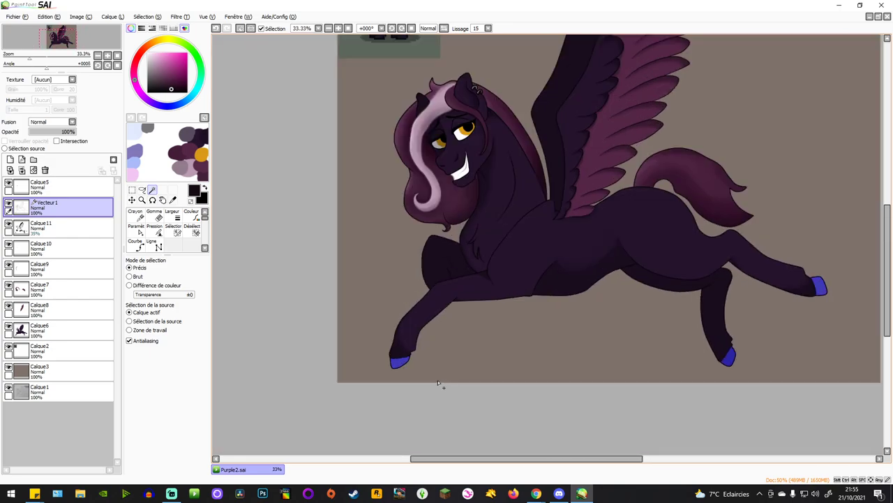
Create a new layer directly above Calque6.
scroll(412, 370, "up", 1)
left_click(49, 334)
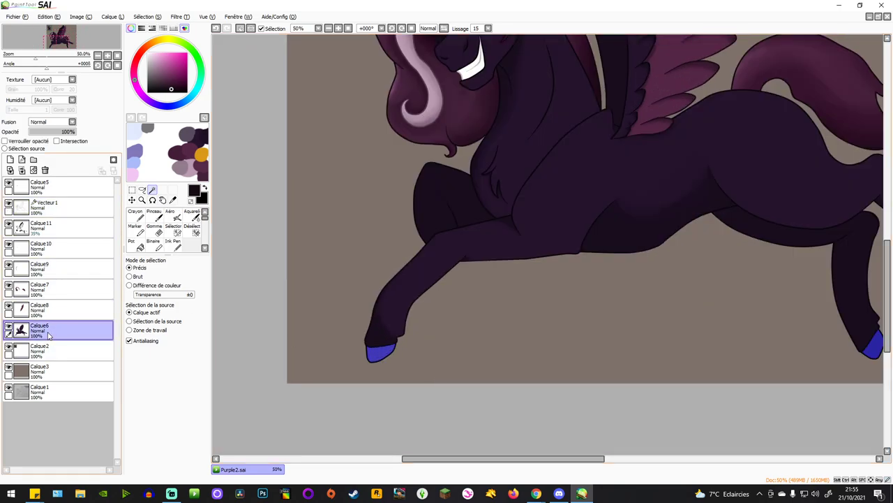
left_click(10, 159)
Paint the selected hind hooves dark grey on the new layer using the Crayon at size 120.
left_click(157, 70)
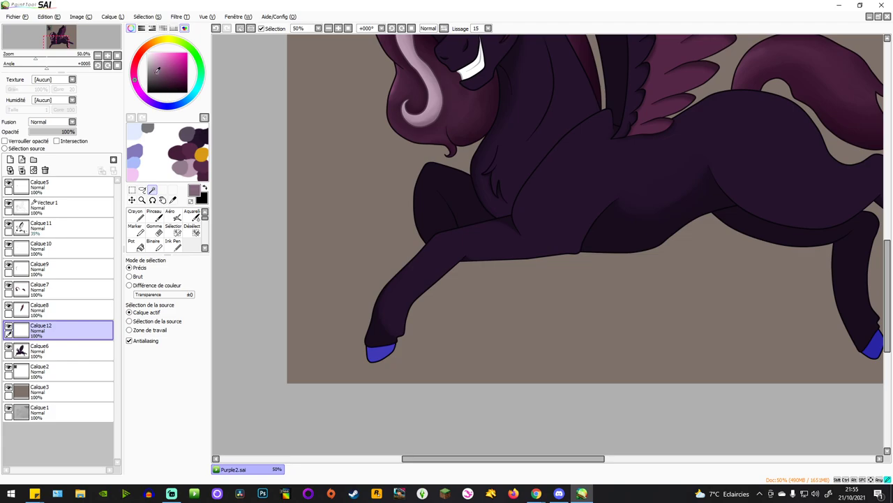
left_click(153, 77)
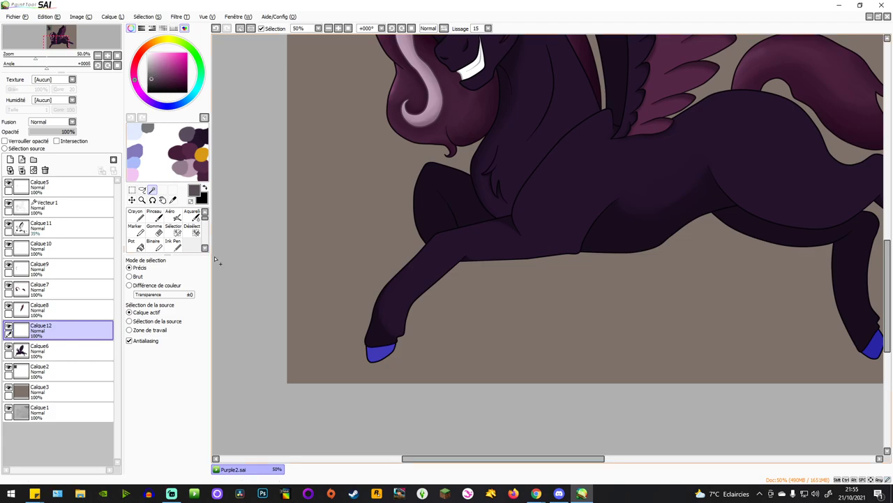
left_click(135, 214)
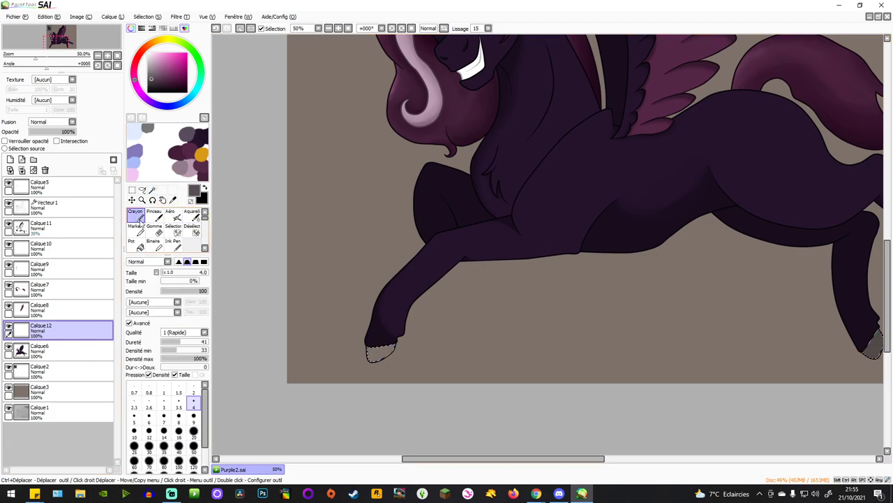
left_click(194, 462)
scroll(628, 335, "down", 3)
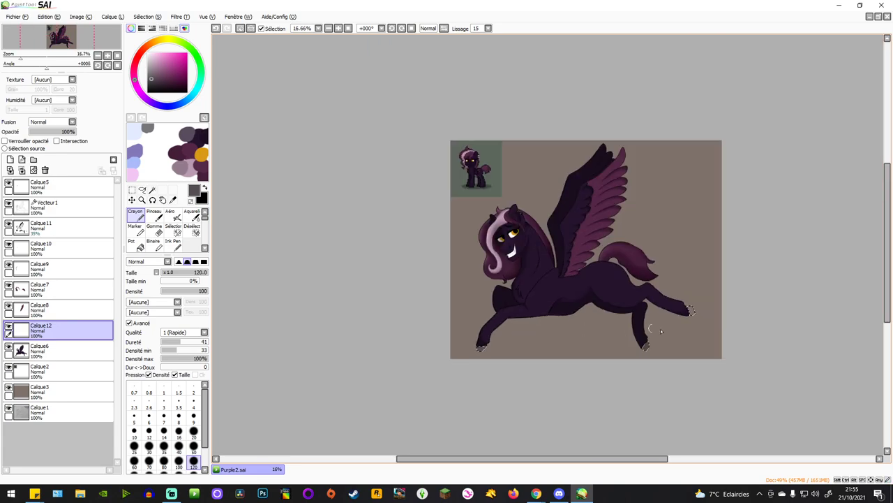
scroll(661, 331, "up", 3)
left_click(602, 372)
left_click(732, 271)
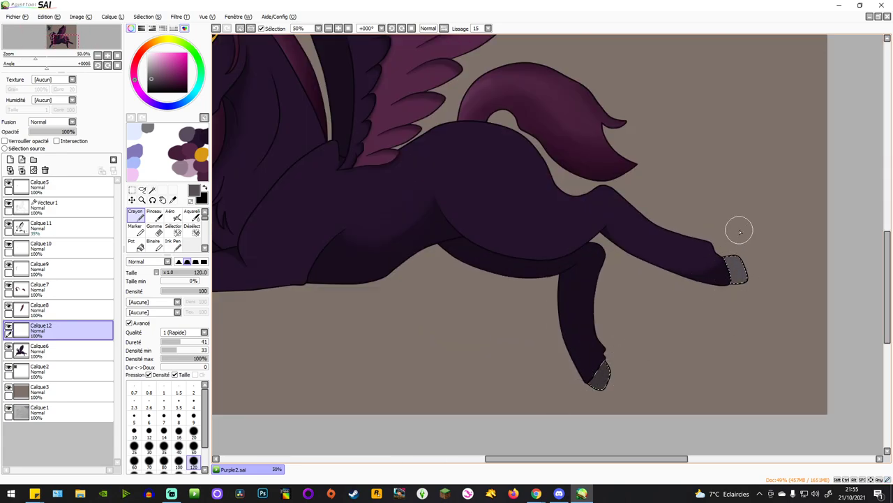
Switch to the Roll20 game in the browser and examine the dark map around its lit circle.
left_click(860, 5)
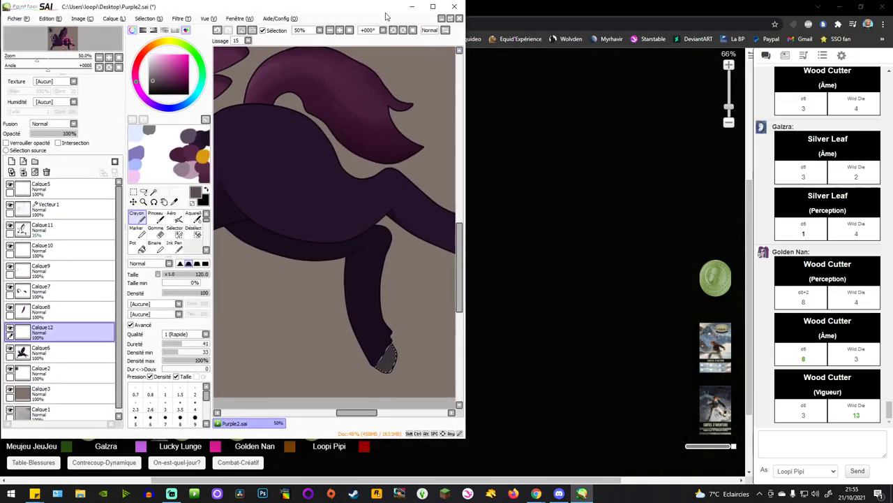
left_click(412, 7)
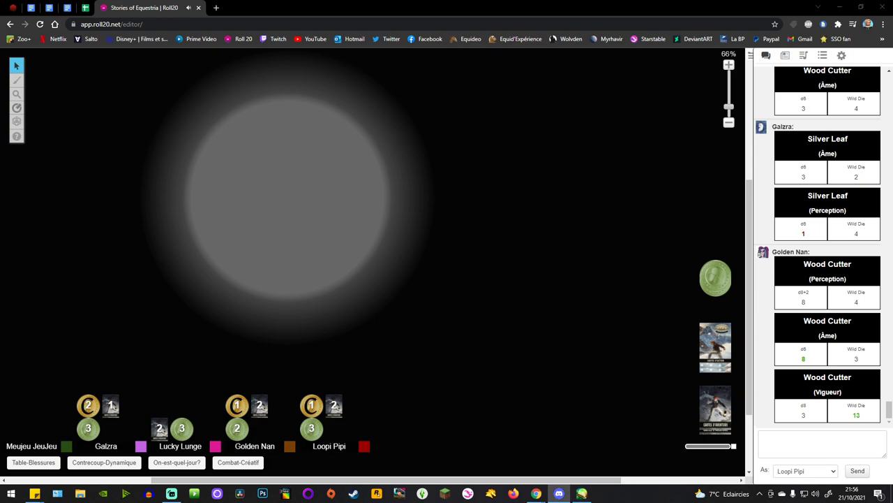
scroll(368, 238, "down", 5)
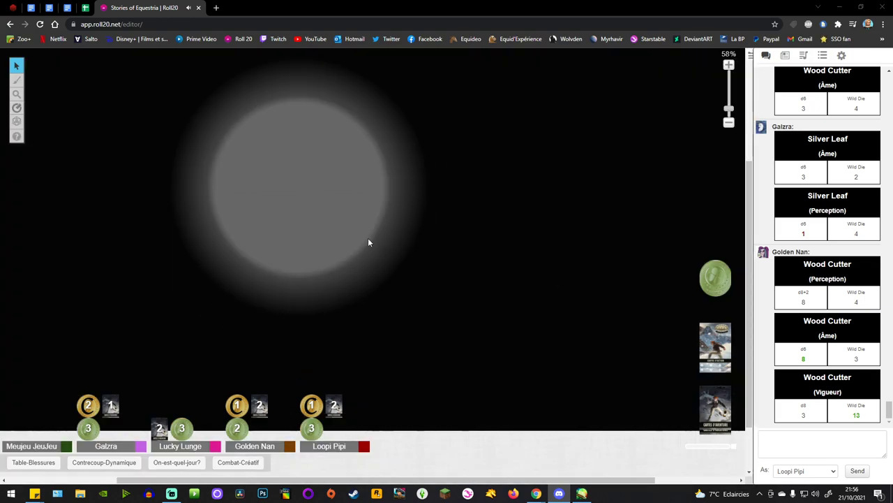
scroll(331, 160, "up", 4)
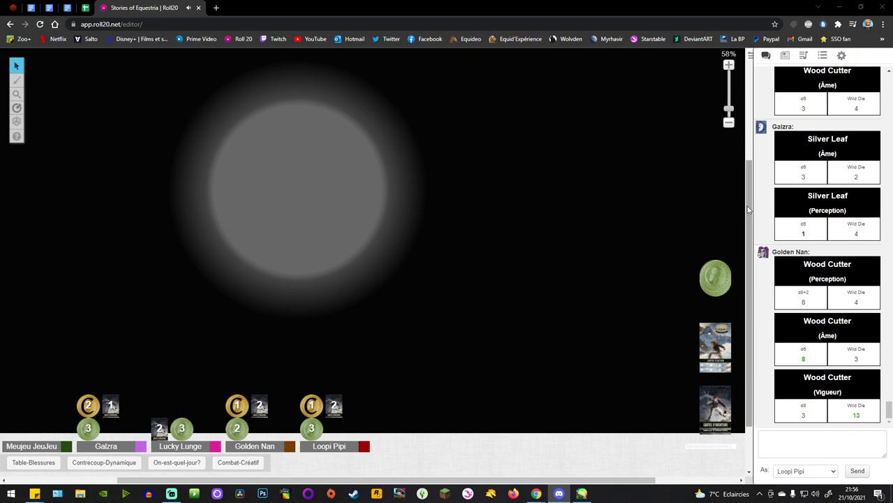
left_click_drag(749, 209, 750, 190)
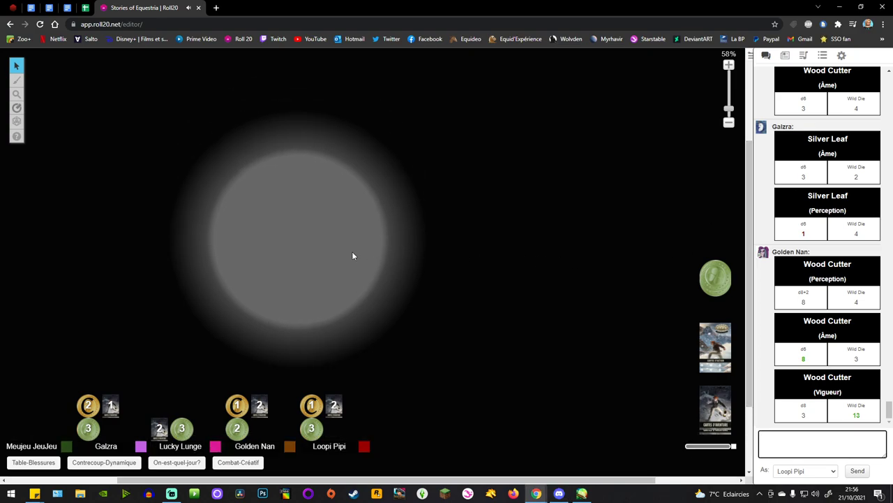
left_click(16, 65)
scroll(383, 343, "down", 3)
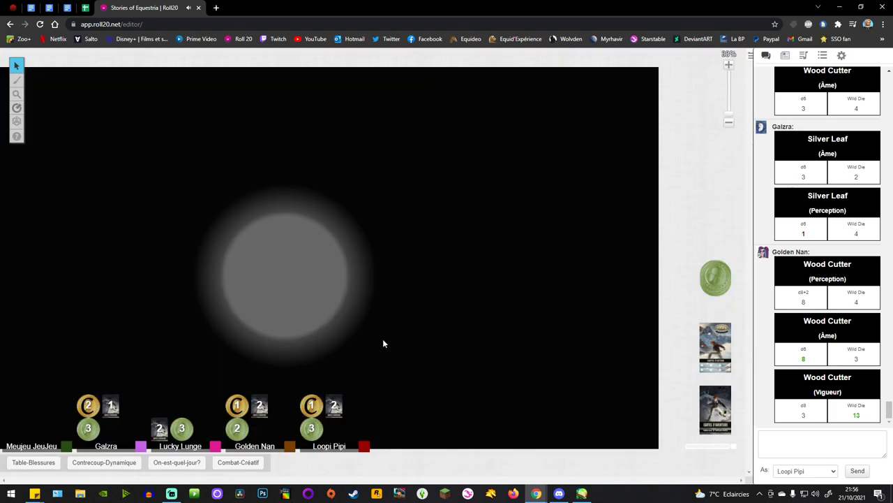
scroll(302, 265, "up", 1)
scroll(299, 276, "down", 2)
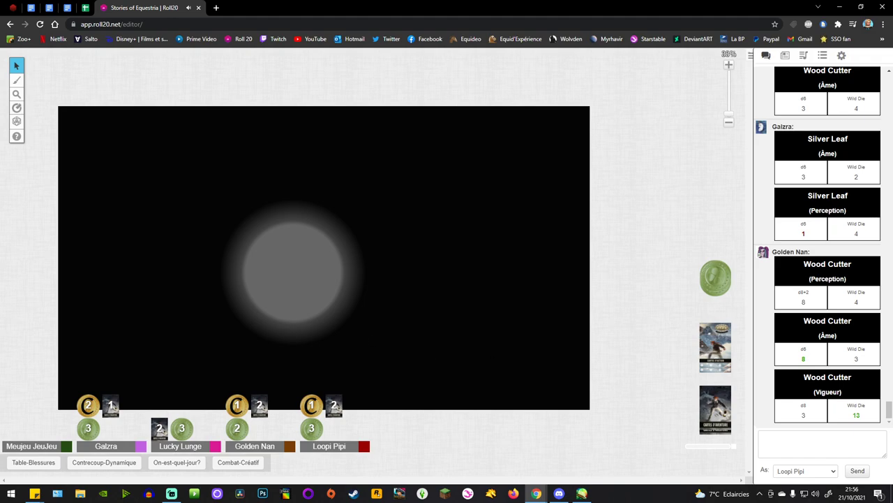
Reload the Stories of Equestria game page in Roll20.
left_click(559, 494)
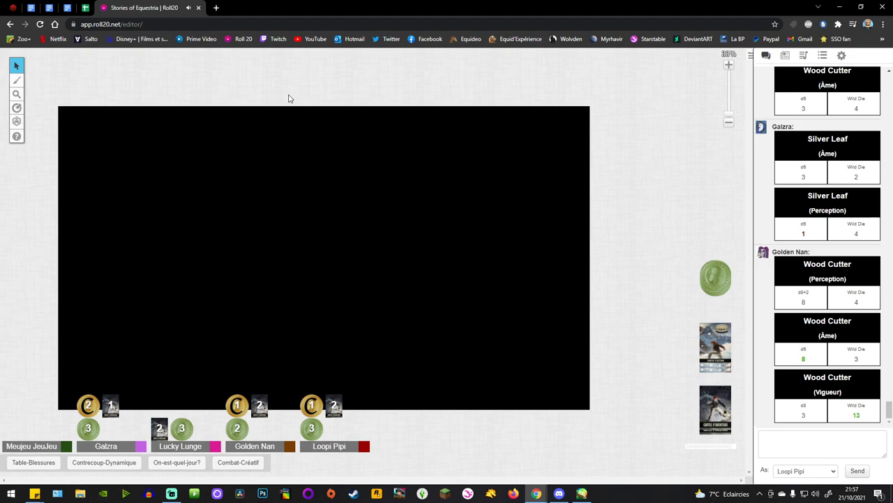
key("F5")
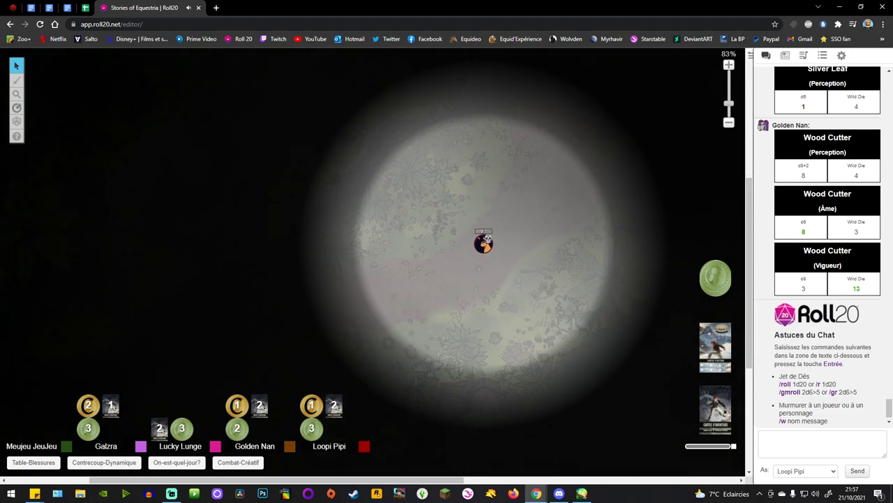
key("alt+Tab")
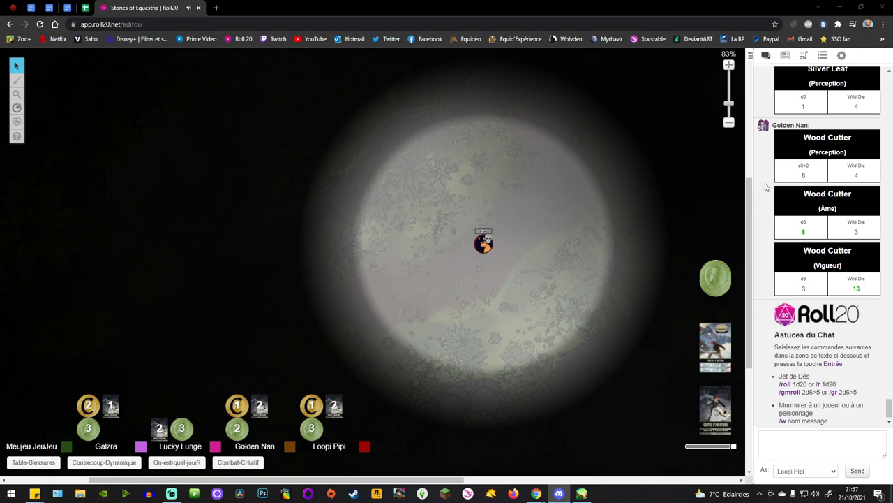
Open Skull Amor's character in a separate window, roll Perception with the default trait modifier, and show the game chat.
left_click(785, 55)
left_click(806, 354)
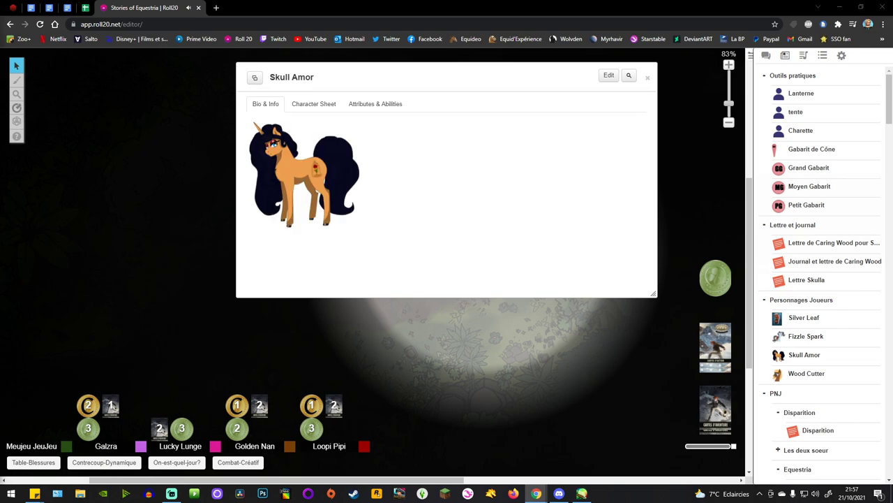
left_click(255, 78)
left_click_drag(136, 4, 0, 230)
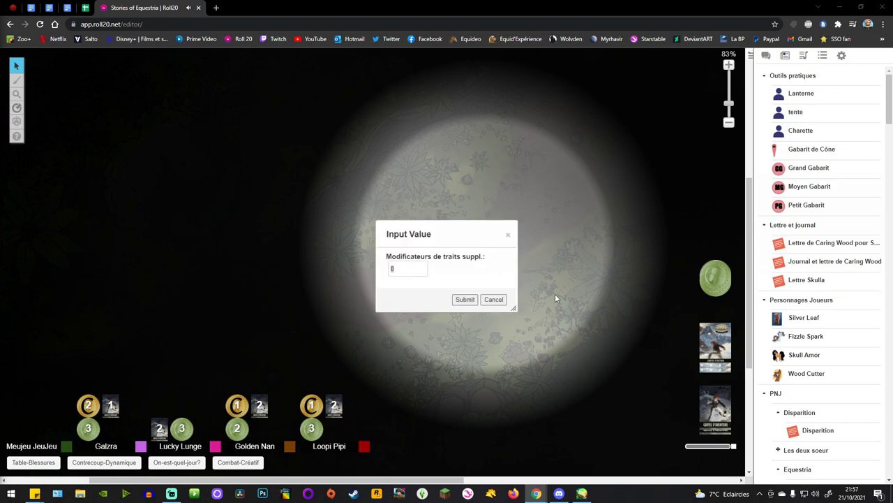
left_click(463, 298)
left_click(766, 55)
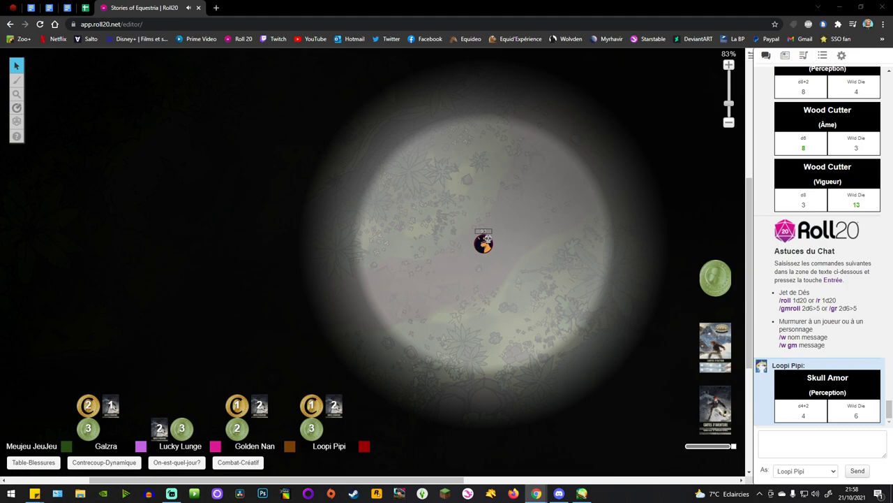
scroll(536, 243, "up", 1)
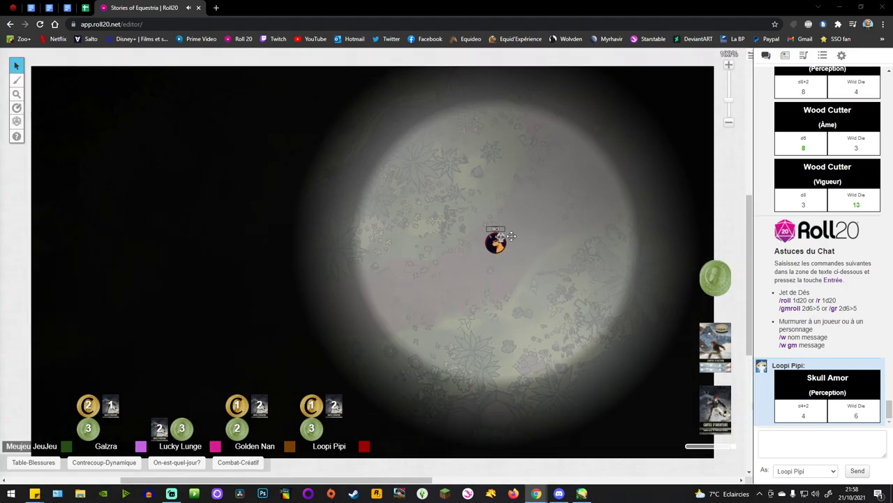
scroll(515, 234, "down", 1)
scroll(624, 243, "up", 1)
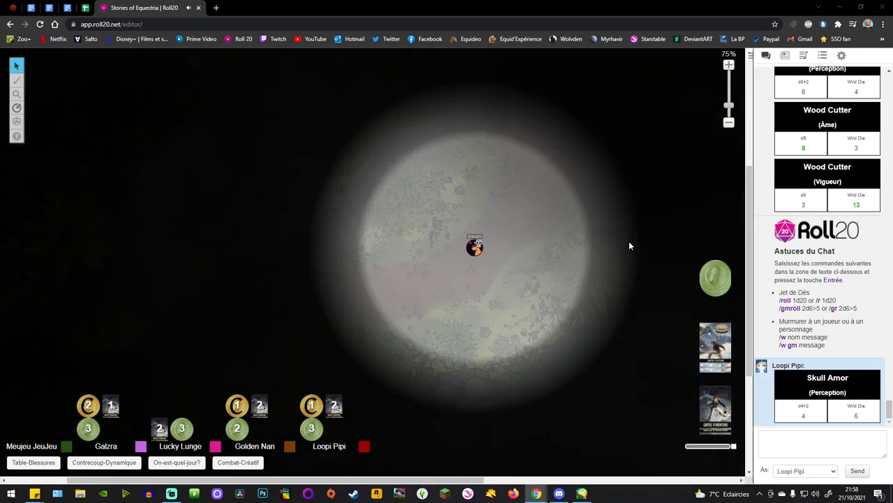